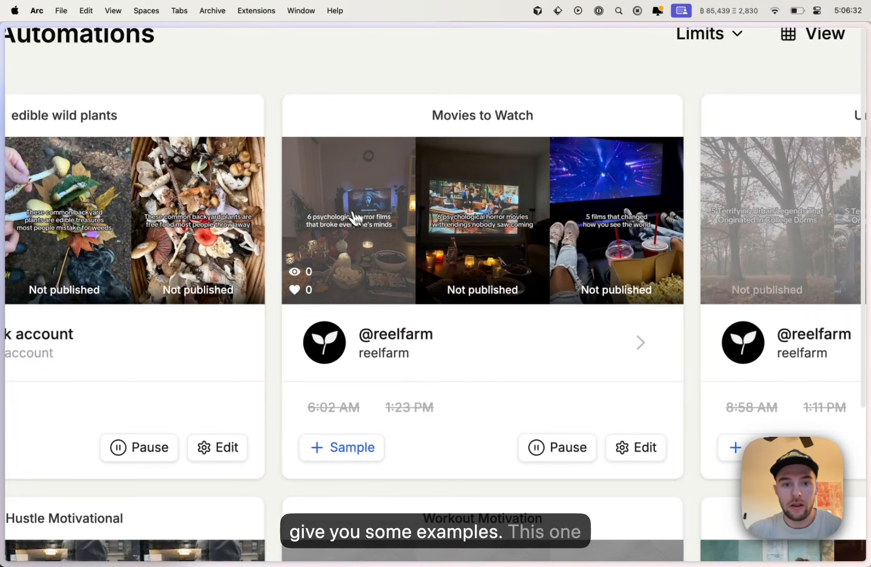
- View the slides of the Movies to Watch slideshow "6 psychological horror films that broke everyone's minds" and close it
click(347, 210)
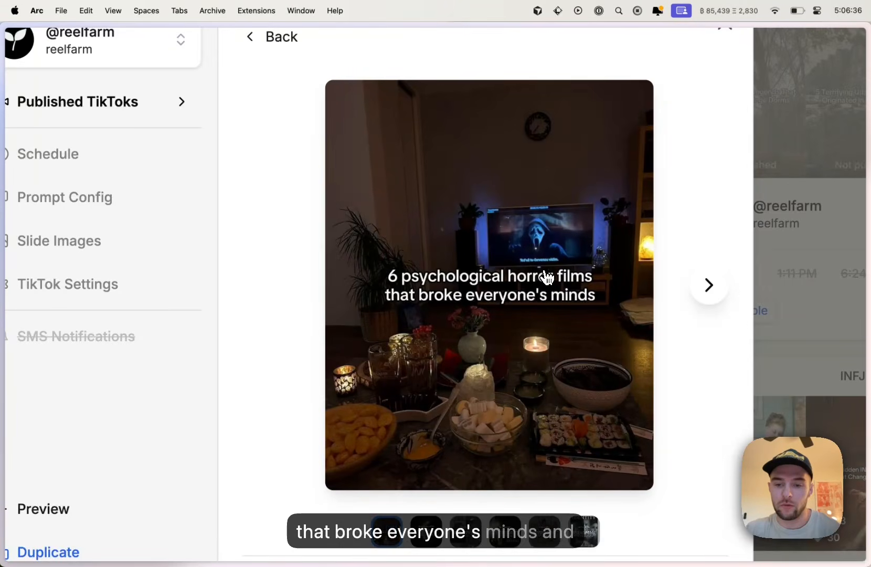
click(714, 285)
click(715, 285)
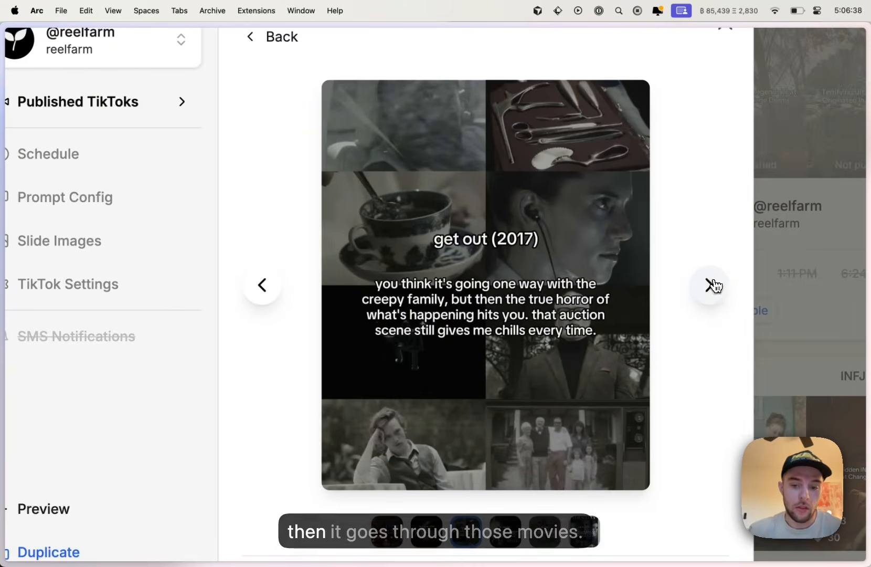
click(715, 286)
click(715, 286)
click(714, 287)
click(758, 278)
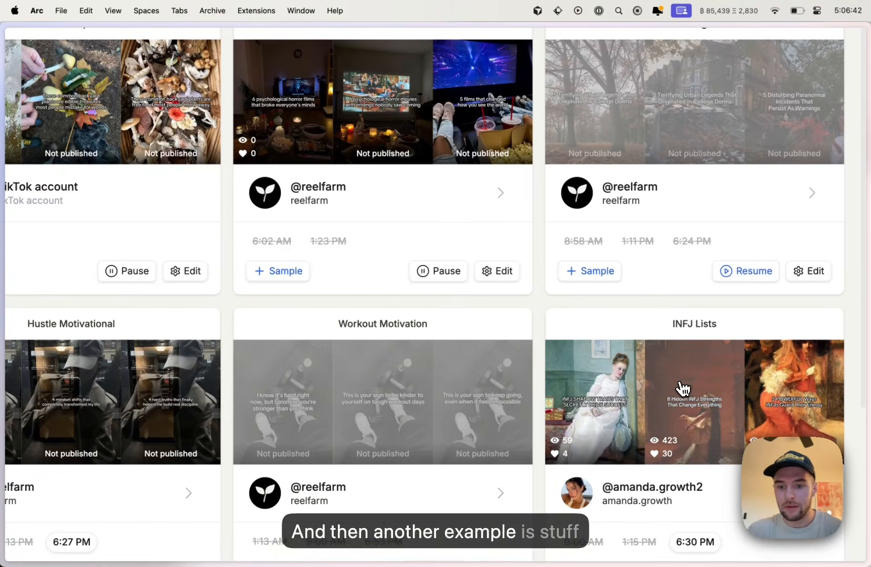
- View the first four slides of the INFJ Lists slideshow "8 Hidden INFJ Strengths That Change Everything" and close it
click(730, 380)
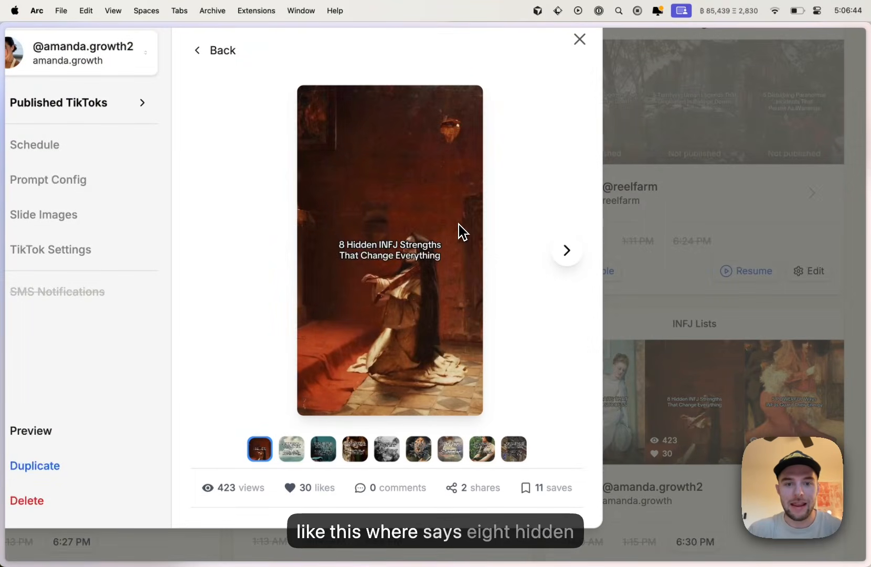
scroll(367, 218, up, 5)
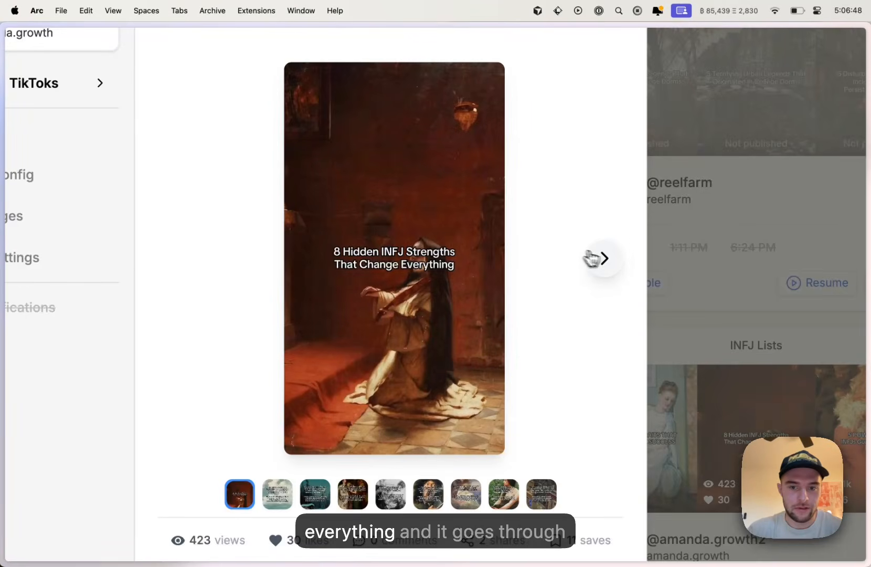
click(606, 259)
click(609, 260)
click(609, 261)
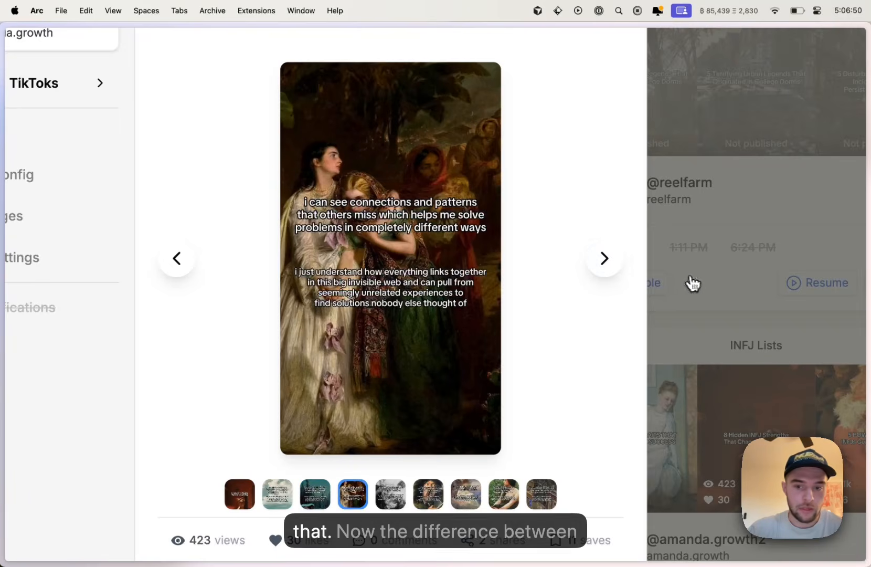
click(697, 298)
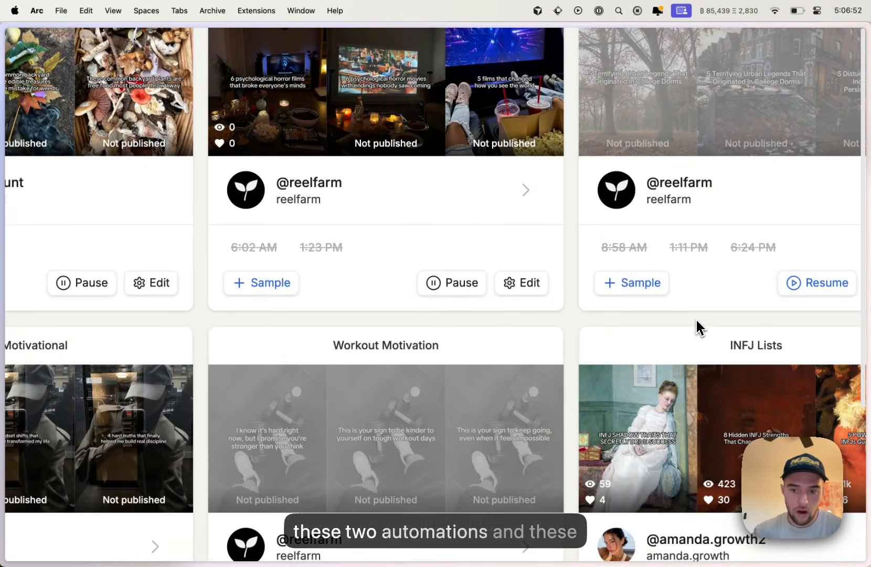
scroll(695, 318, down, 5)
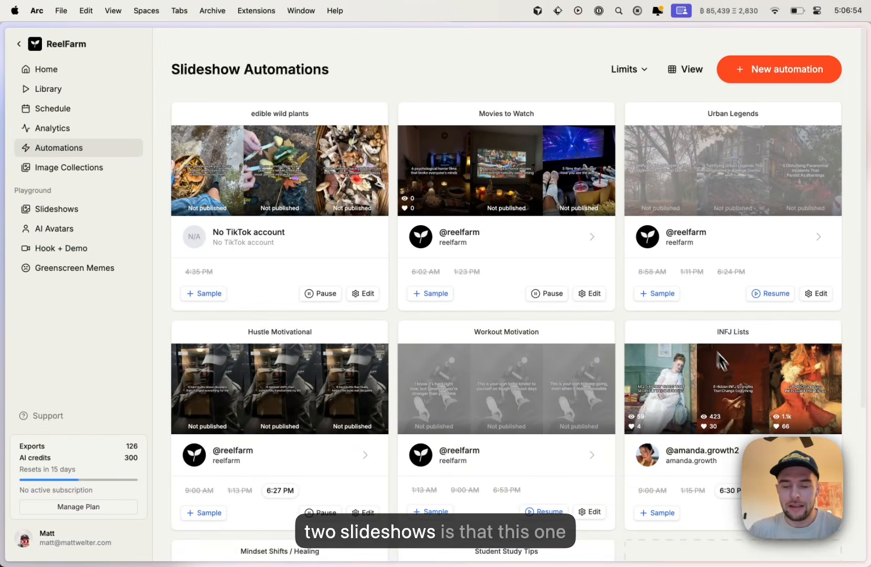
- Reopen the "8 Hidden INFJ Strengths" slideshow, compare background images with slide text through the fifth slide, and close it
click(738, 387)
click(636, 280)
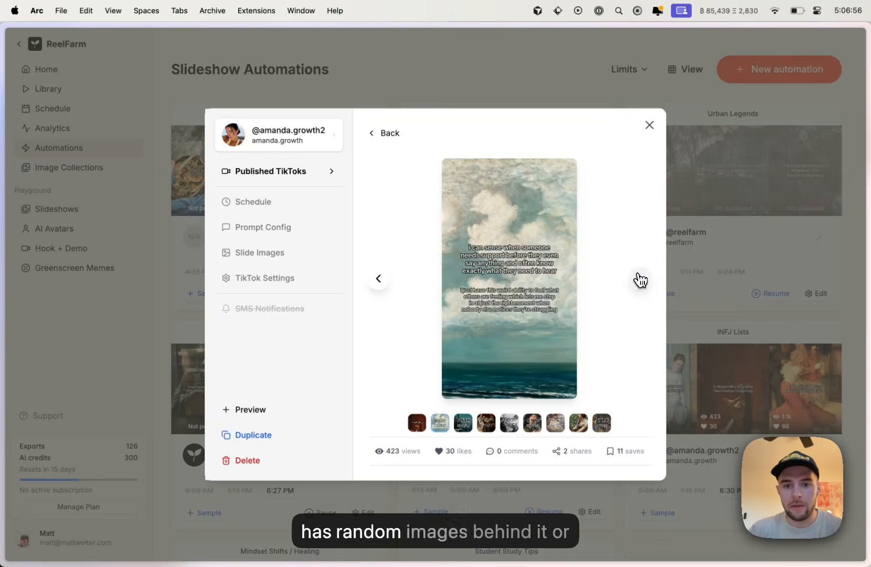
click(641, 281)
click(640, 280)
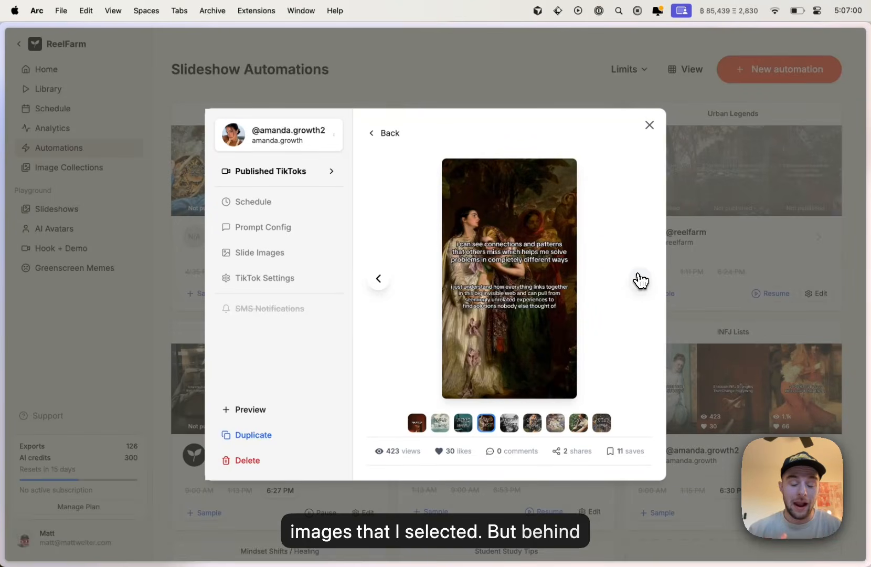
click(641, 280)
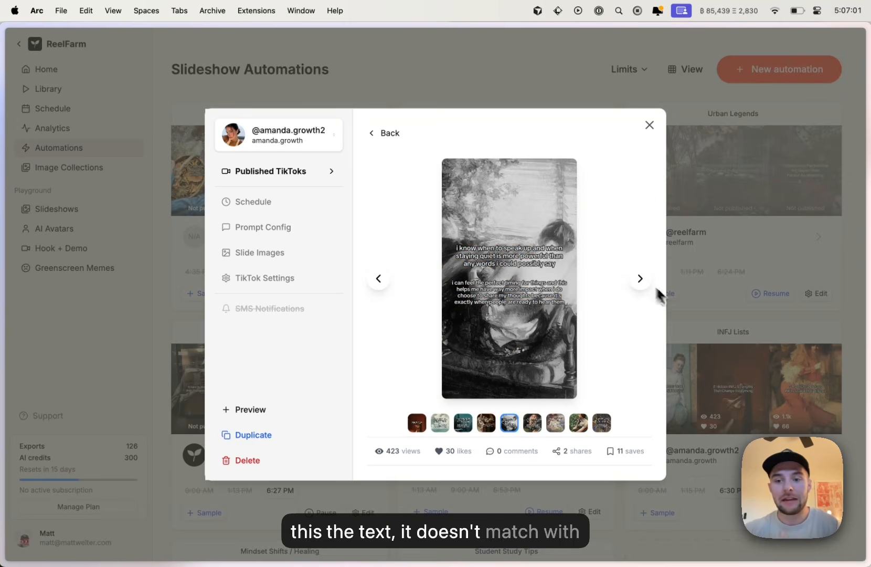
click(721, 326)
- View the Movies to Watch slideshow "5 films that changed how you see the world" through its last slide and close it
click(601, 222)
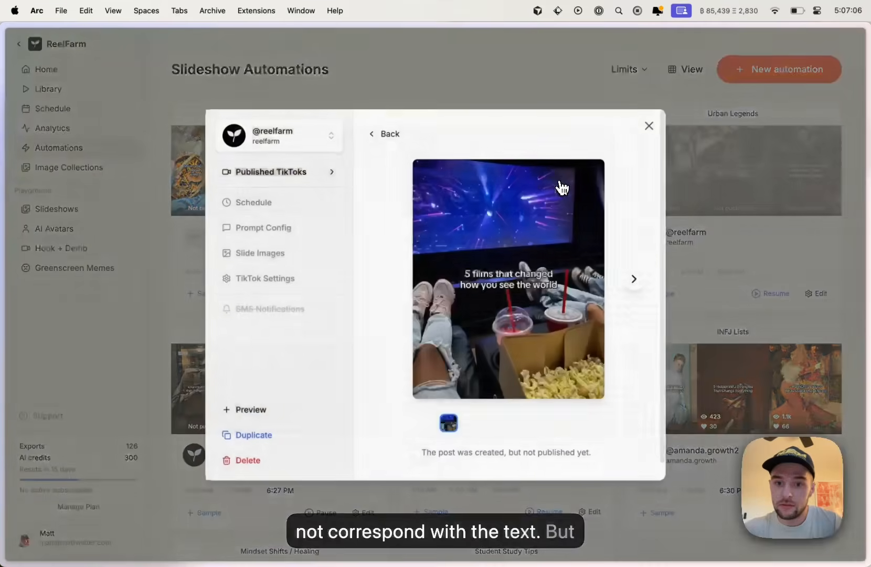
scroll(546, 294, up, 3)
scroll(555, 300, up, 2)
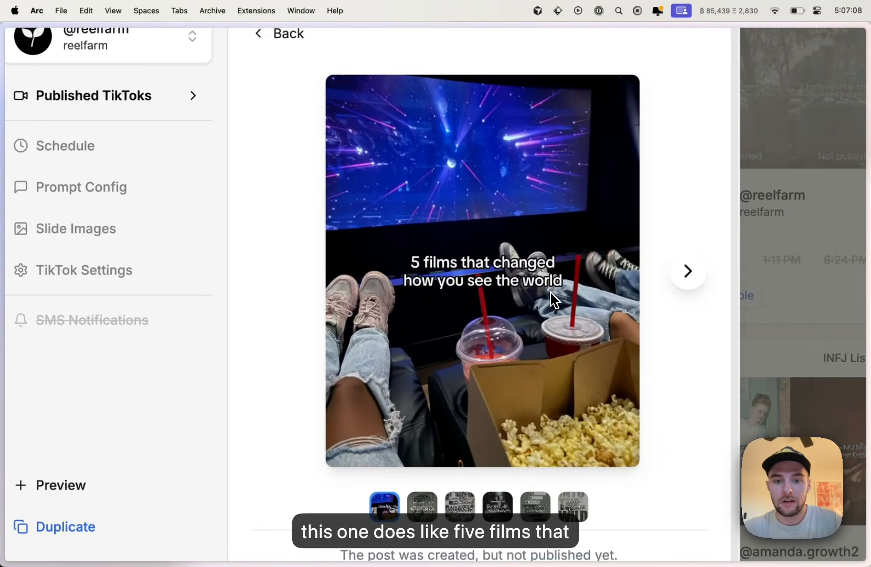
click(689, 271)
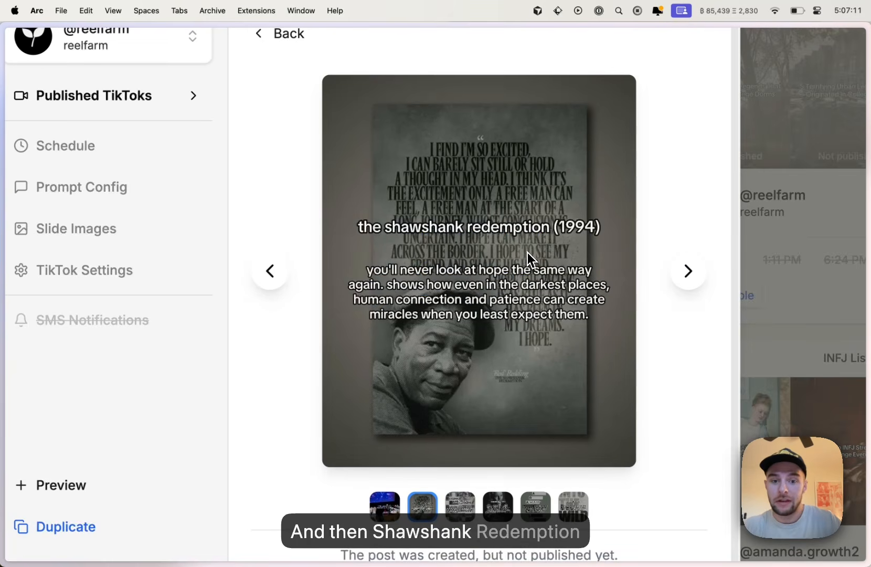
click(688, 271)
click(691, 272)
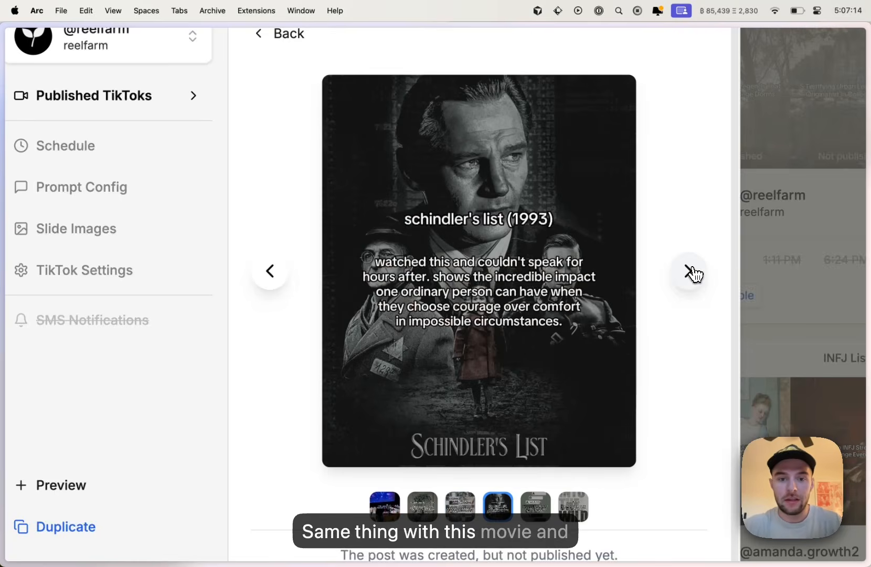
click(692, 271)
click(692, 271)
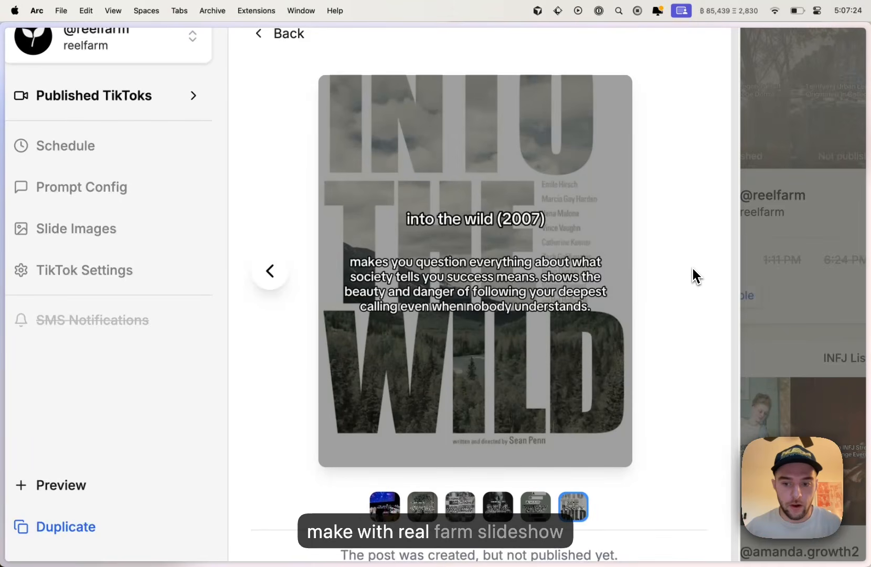
click(771, 325)
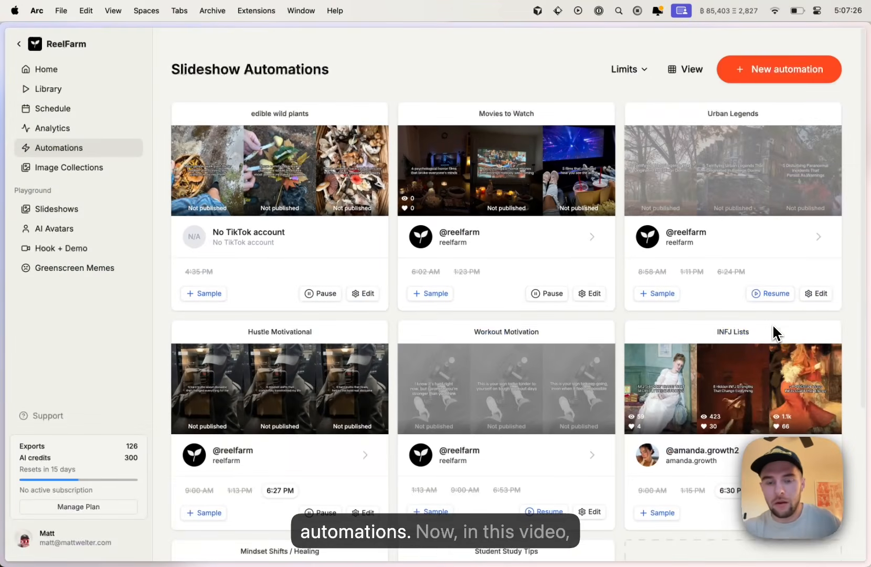
- Review the topic outline on the Excalidraw whiteboard, and open the Movies to Watch automation for editing back in ReelFarm
mouse_move(33, 135)
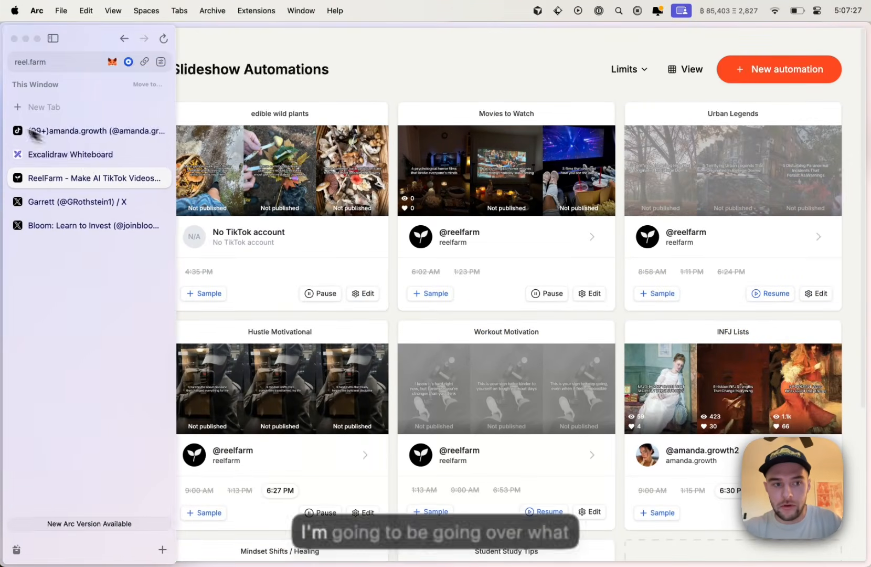
click(86, 155)
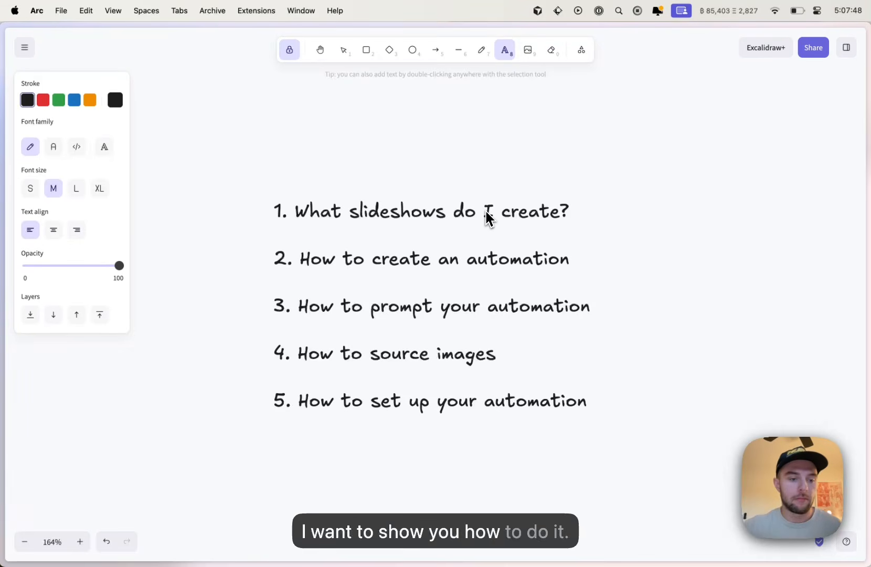
mouse_move(62, 312)
click(87, 181)
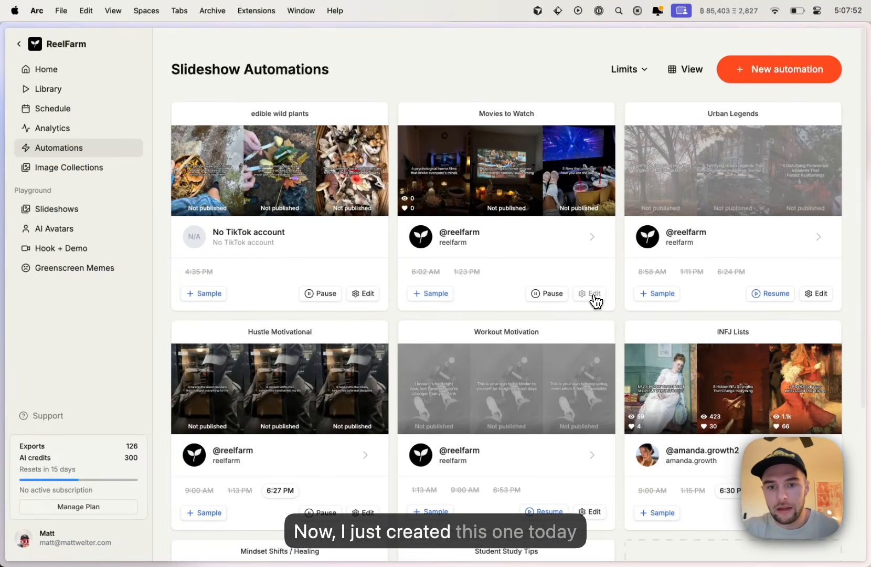
click(594, 295)
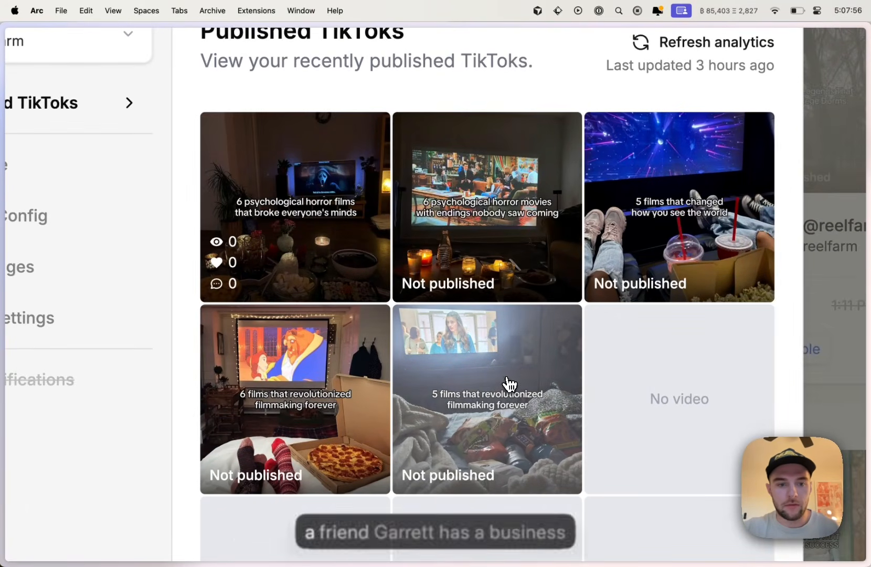
click(93, 210)
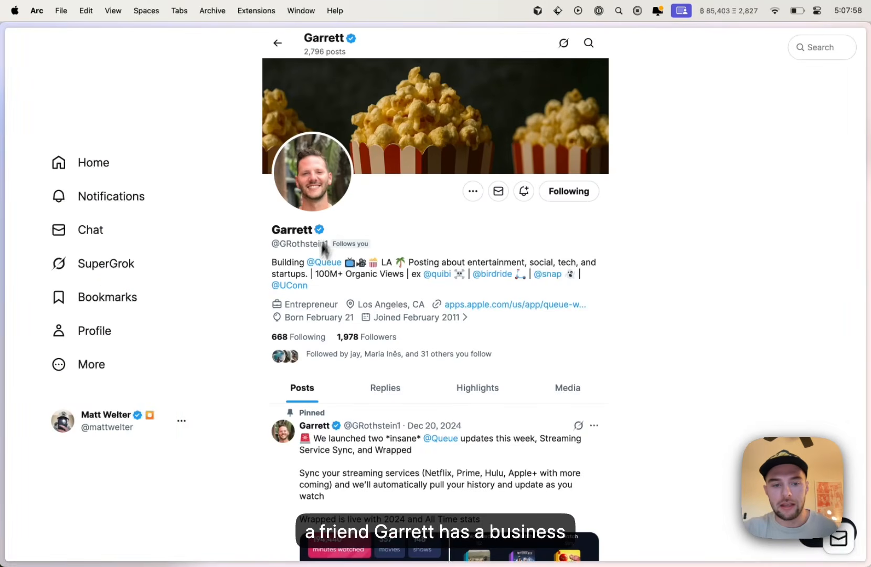
drag(273, 260, 373, 263)
click(334, 274)
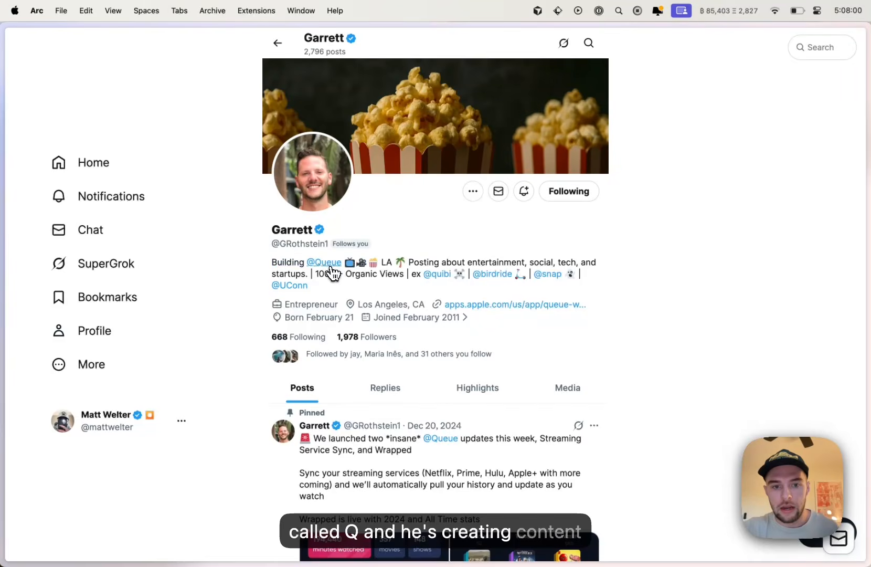
click(331, 267)
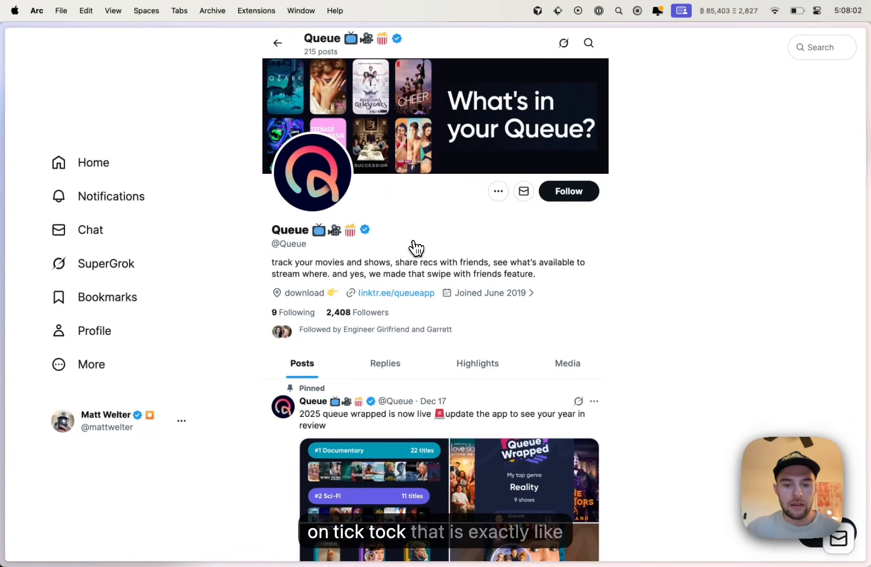
mouse_move(8, 319)
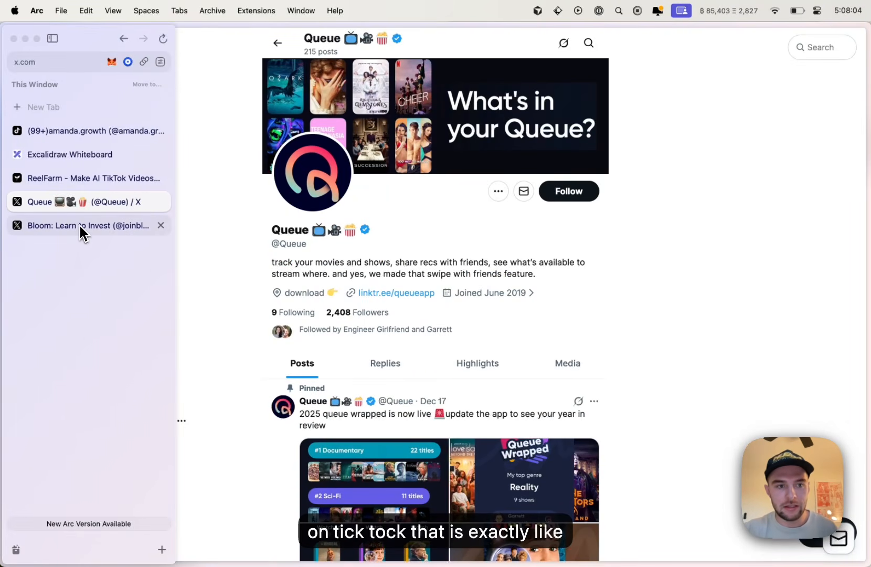
click(84, 181)
mouse_move(42, 172)
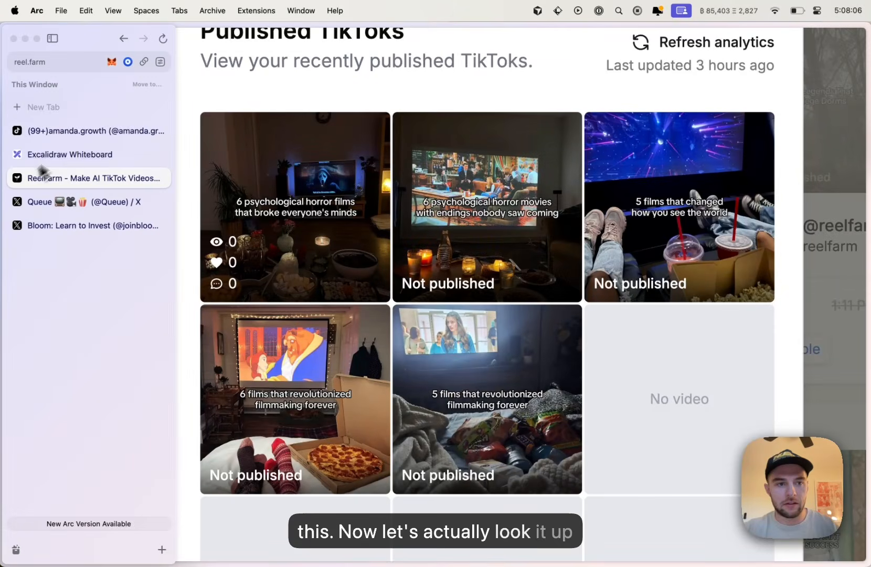
click(110, 107)
text(tiktok.com)
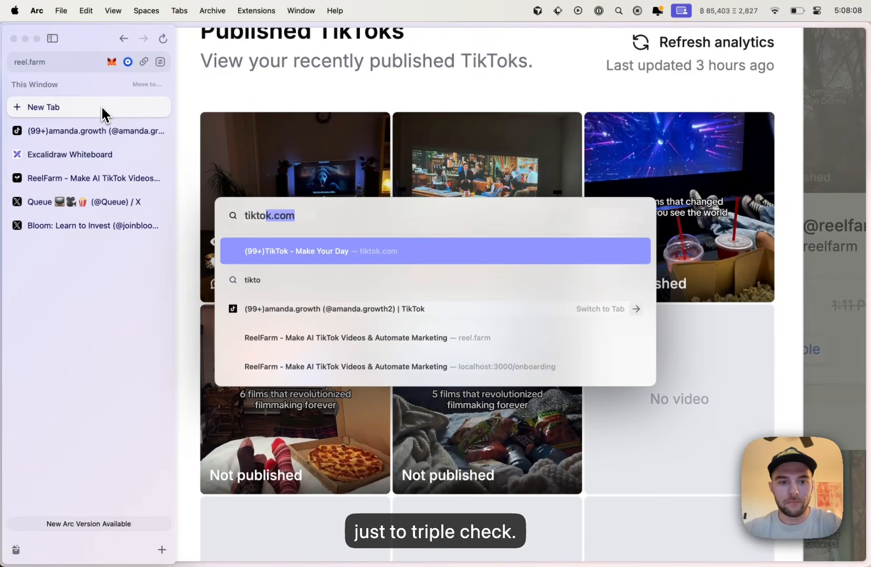
text(/@que)
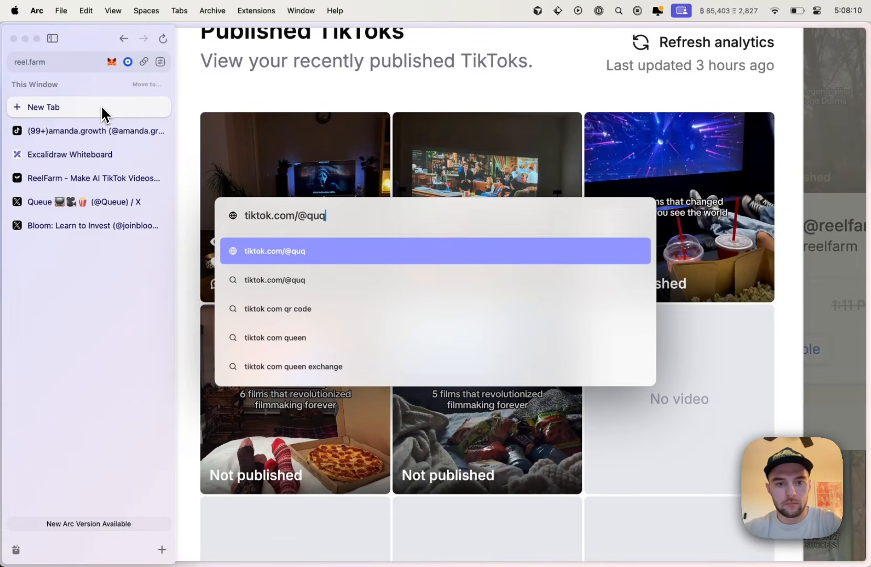
text(ue)
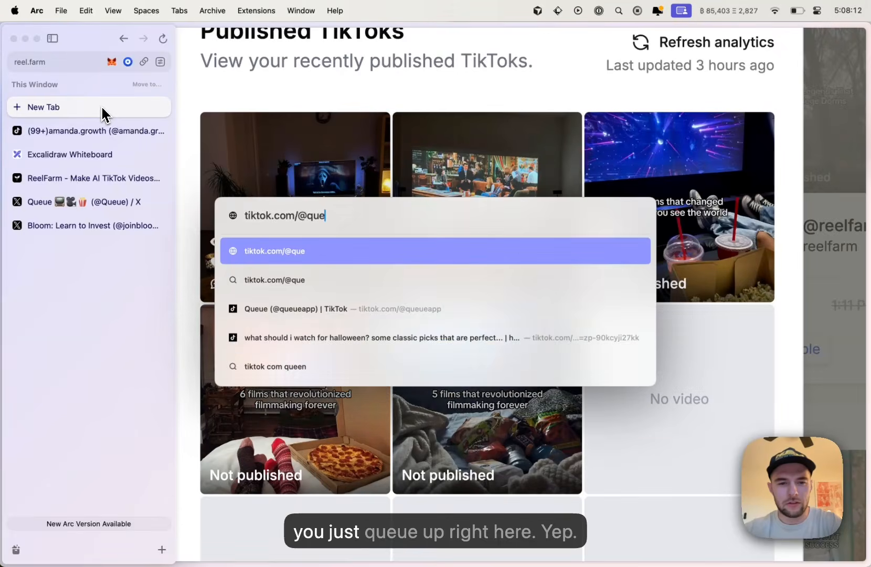
key(Down)
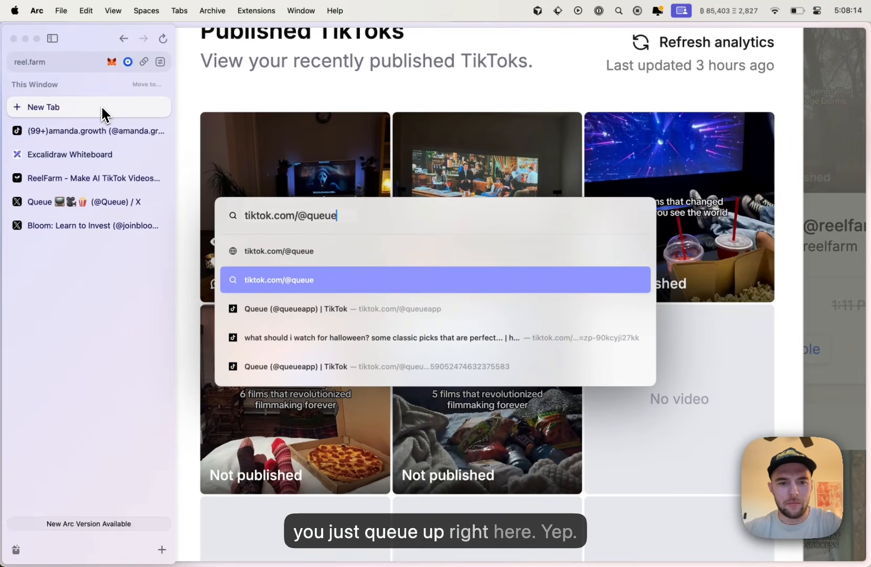
key(Return)
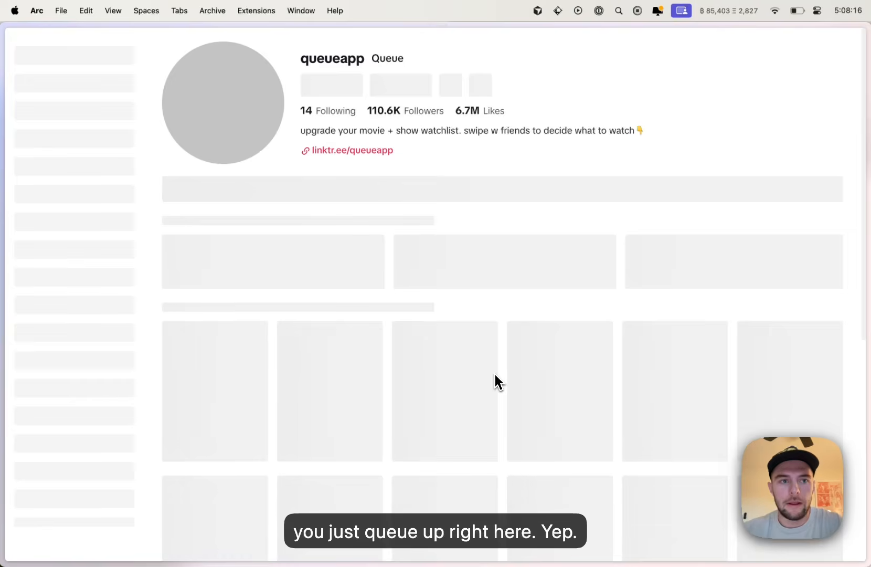
- Open Queue's TikTok slideshow "Top 10 movies to watch this spooky season" and view its slides through "8. Sinister"
scroll(495, 374, down, 3)
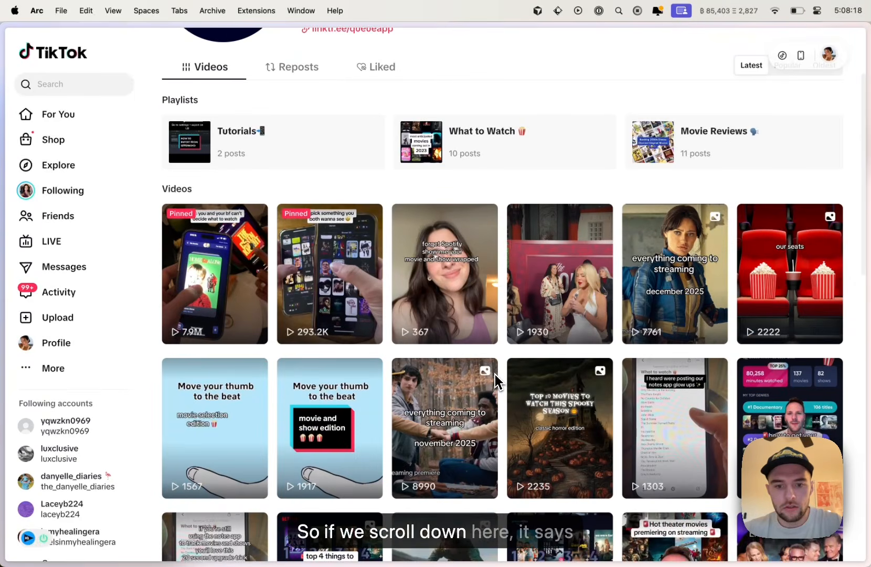
click(522, 443)
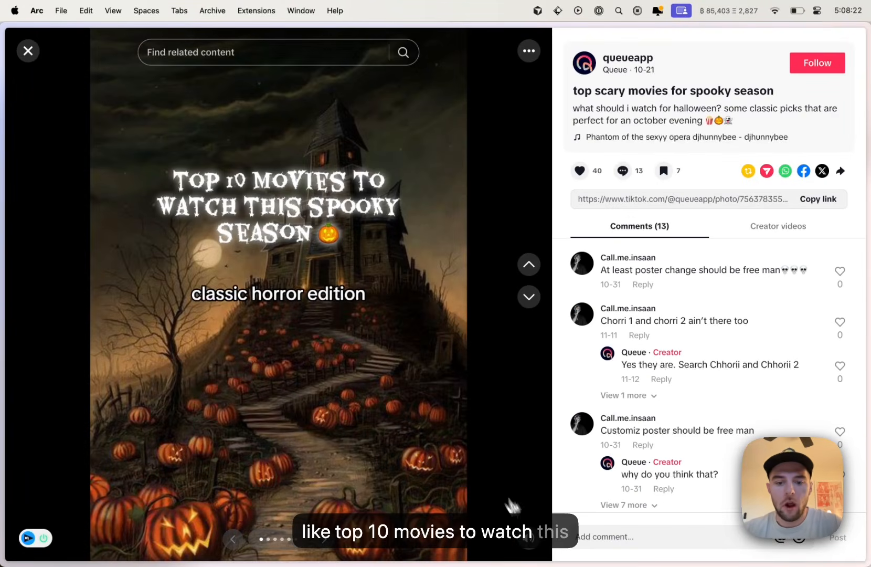
mouse_move(529, 535)
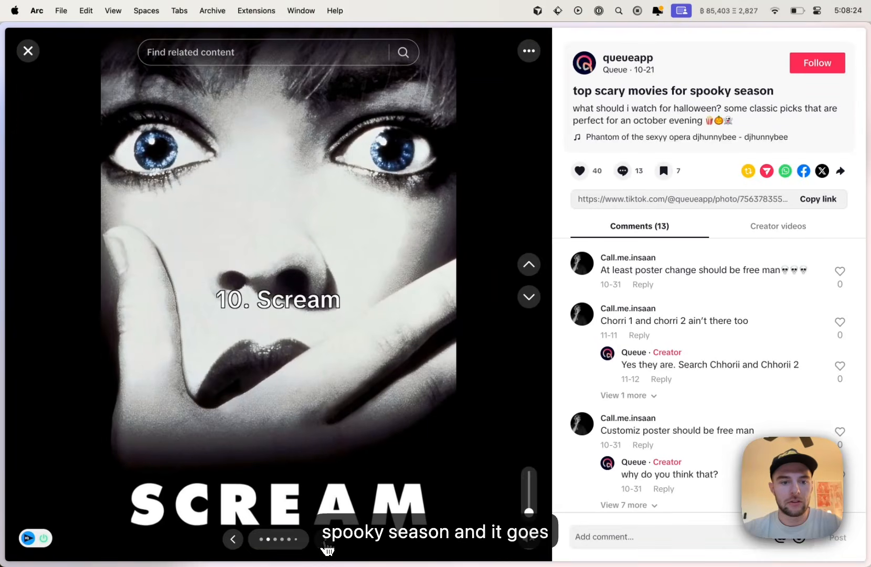
click(325, 546)
click(326, 546)
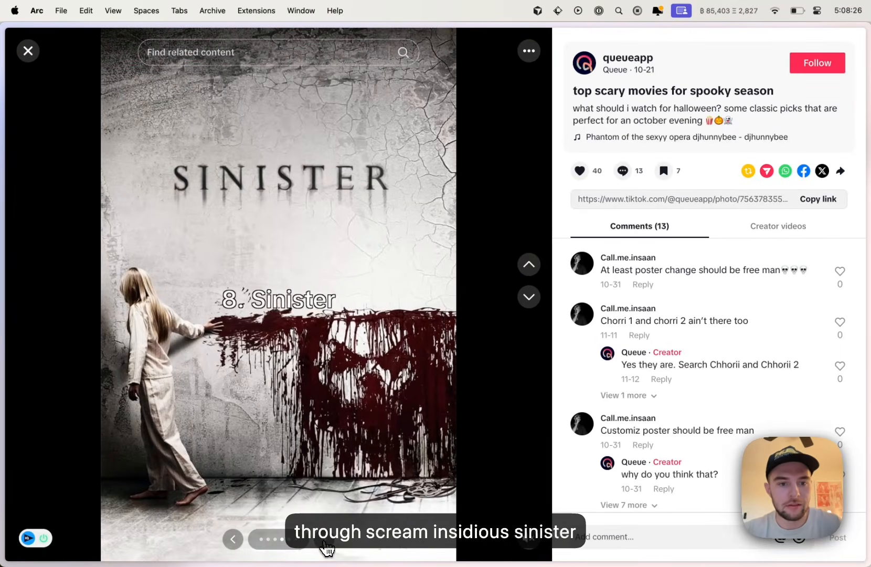
- Switch back to ReelFarm and view all slides of the published slideshow "6 psychological horror films that broke everyone's minds"
click(326, 548)
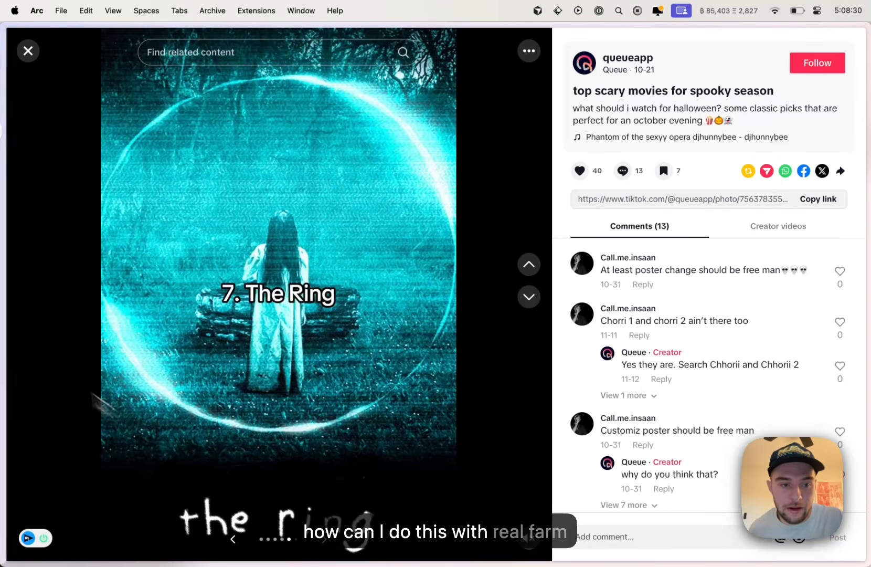
mouse_move(2, 336)
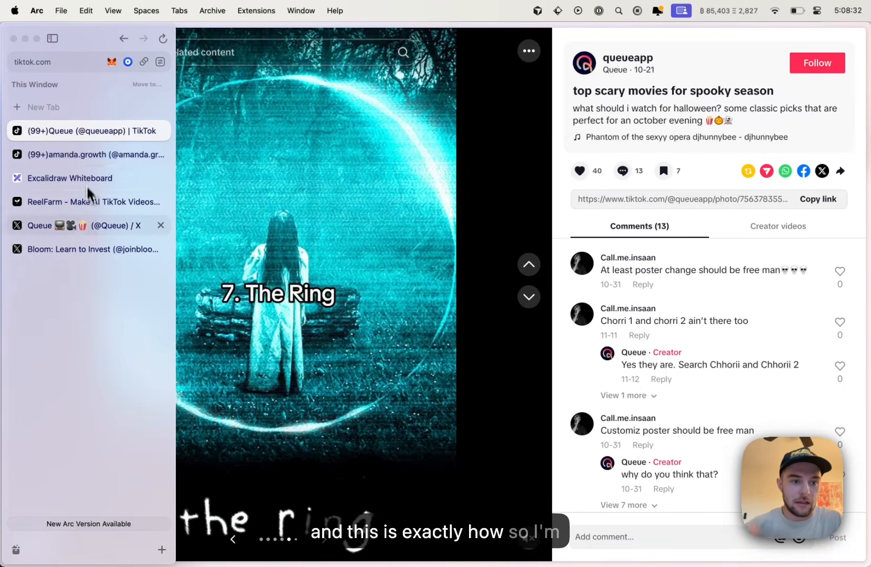
click(84, 208)
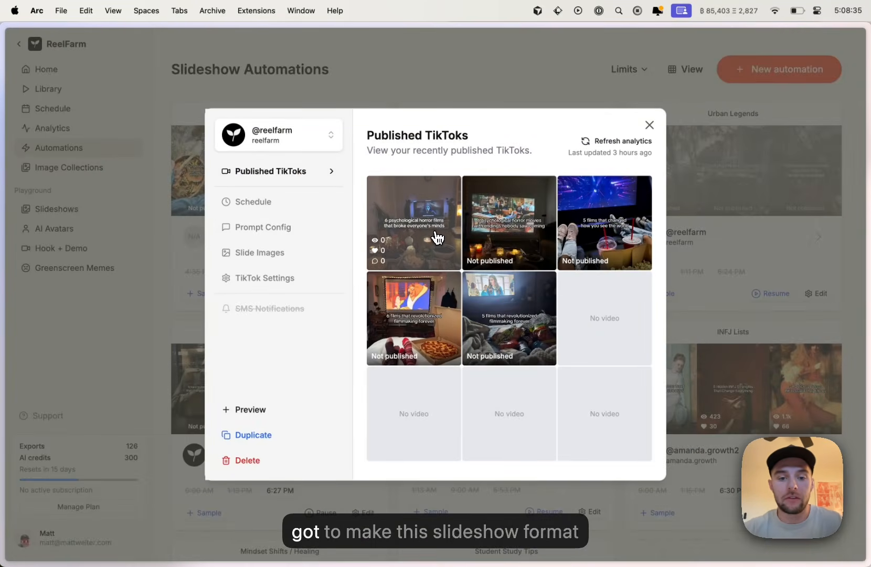
click(434, 233)
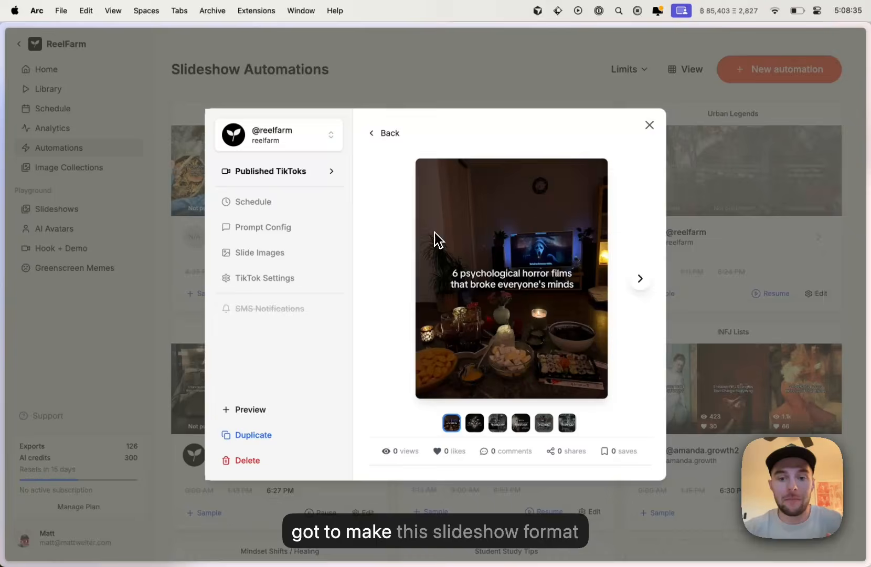
click(642, 281)
click(642, 280)
click(641, 280)
click(641, 281)
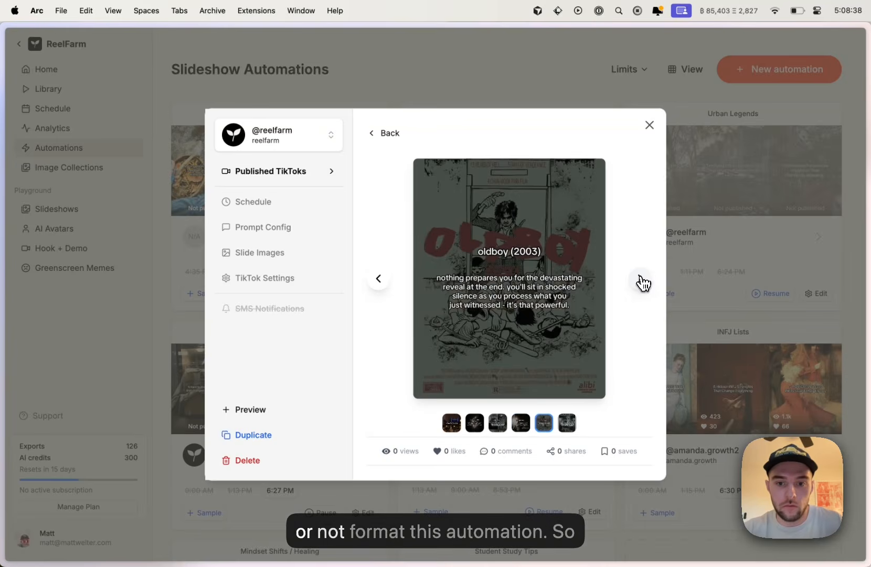
click(641, 282)
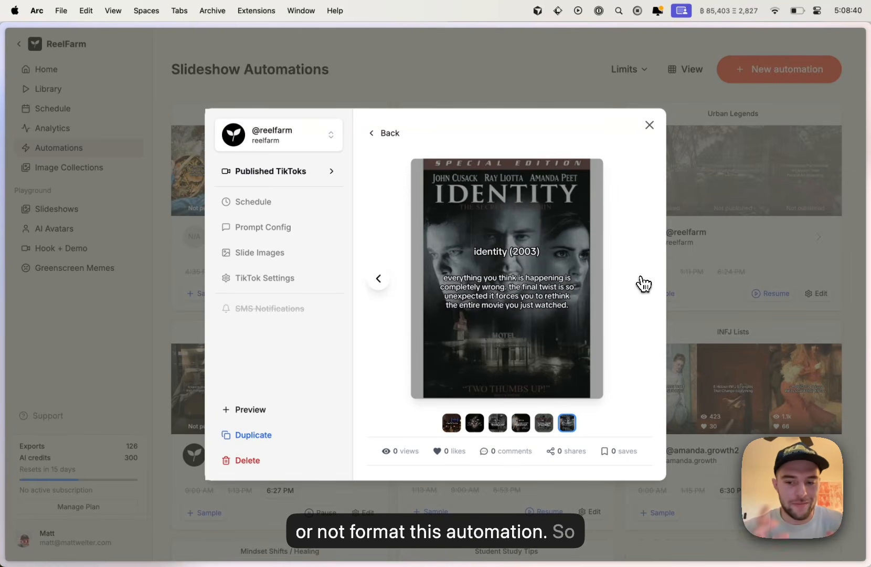
- Close the existing Movies to Watch automation and start a new automation from scratch instead of using a template
click(585, 101)
click(789, 82)
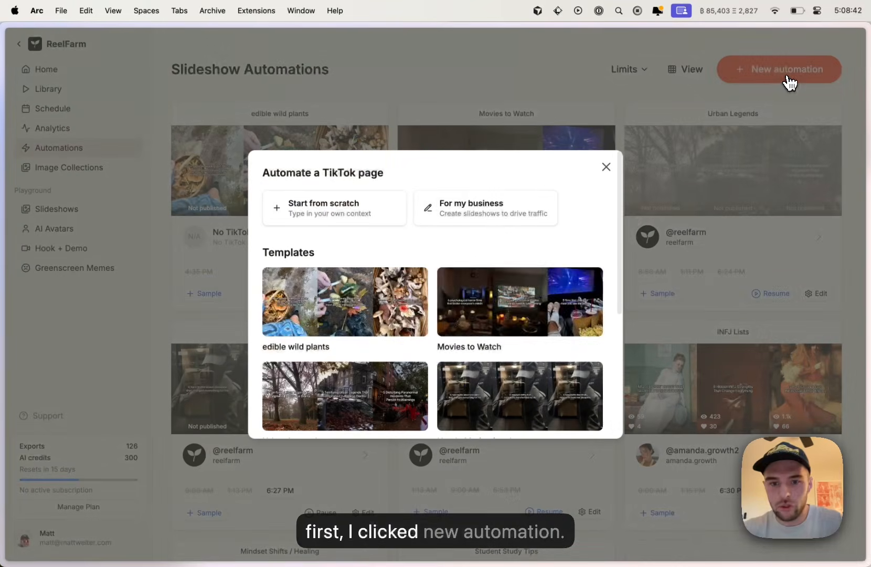
scroll(456, 352, down, 2)
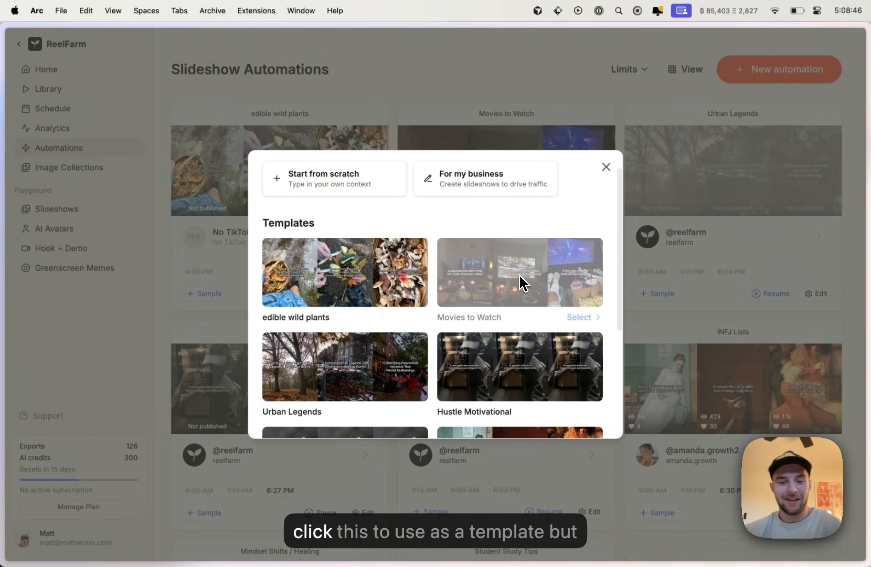
scroll(519, 274, down, 5)
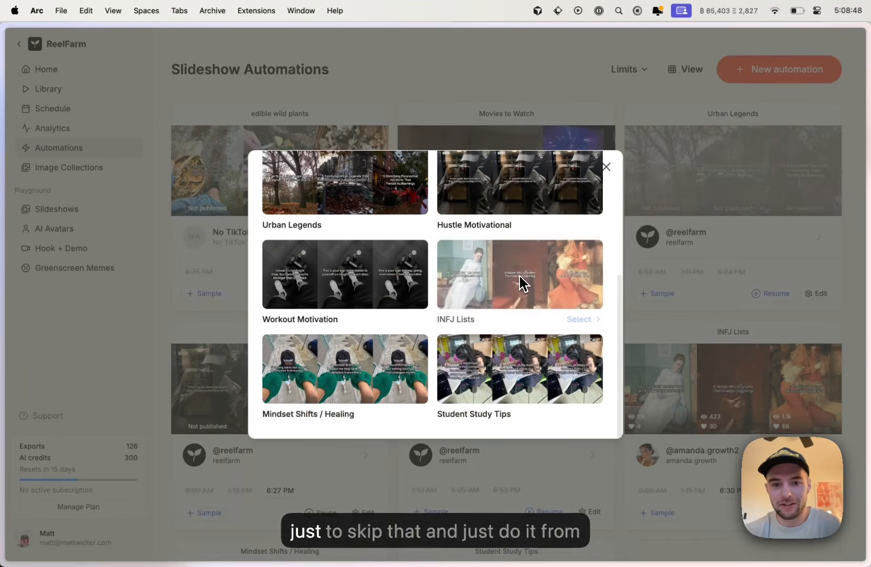
scroll(519, 276, up, 7)
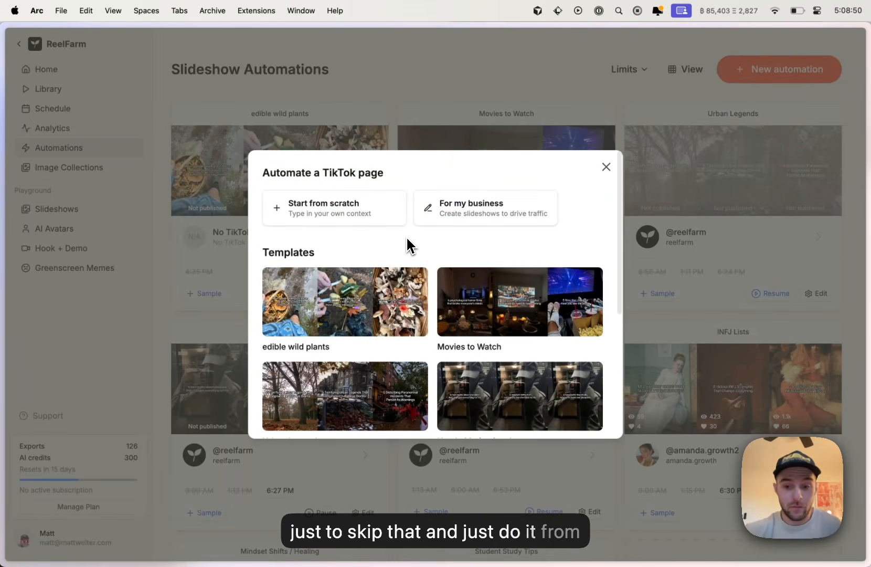
click(375, 204)
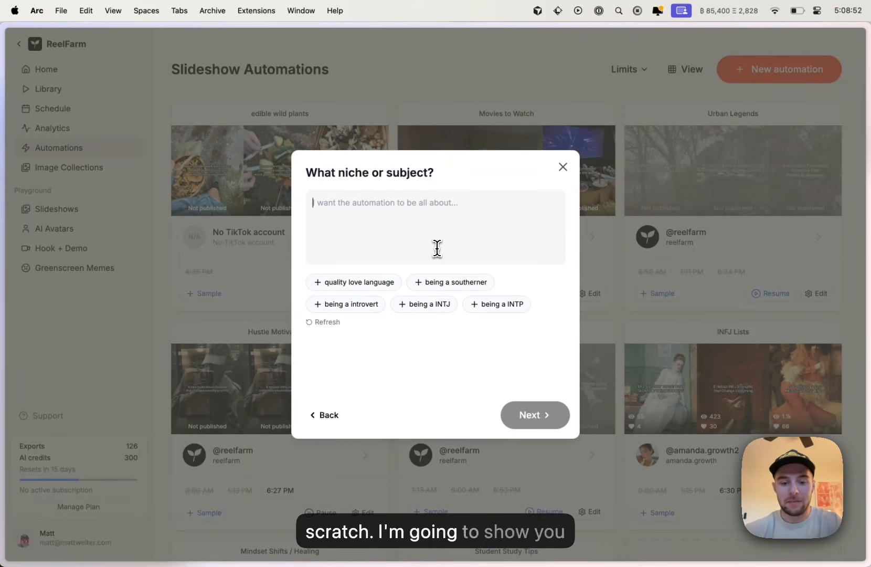
- Set the niche to "Movies To Watch" and create the automation with no TikTok account
text(Movie)
key(BackSpace)
key(BackSpace)
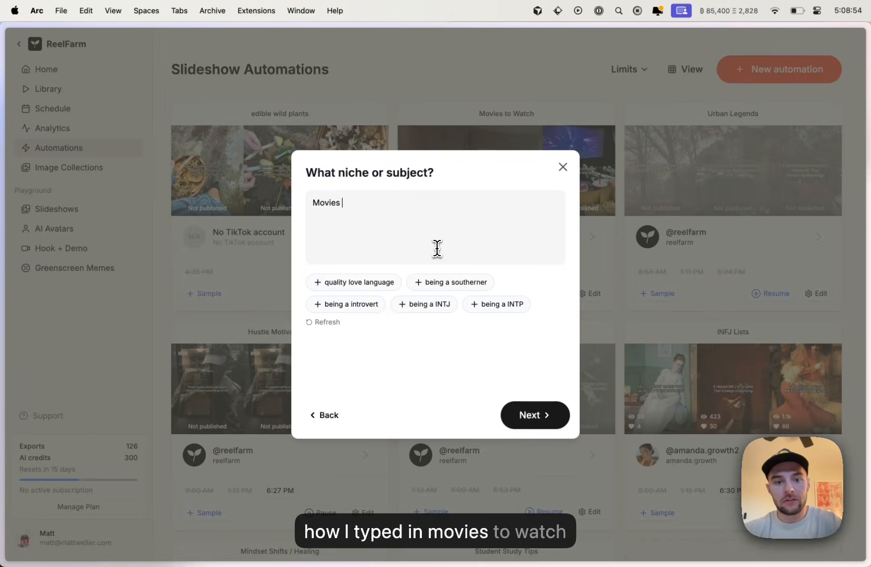
text(ies To Watch)
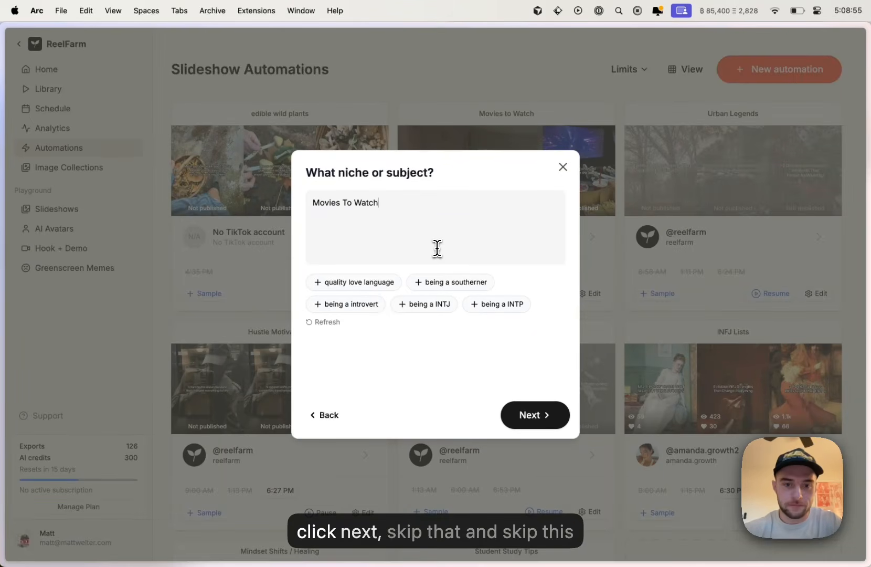
click(535, 417)
click(537, 416)
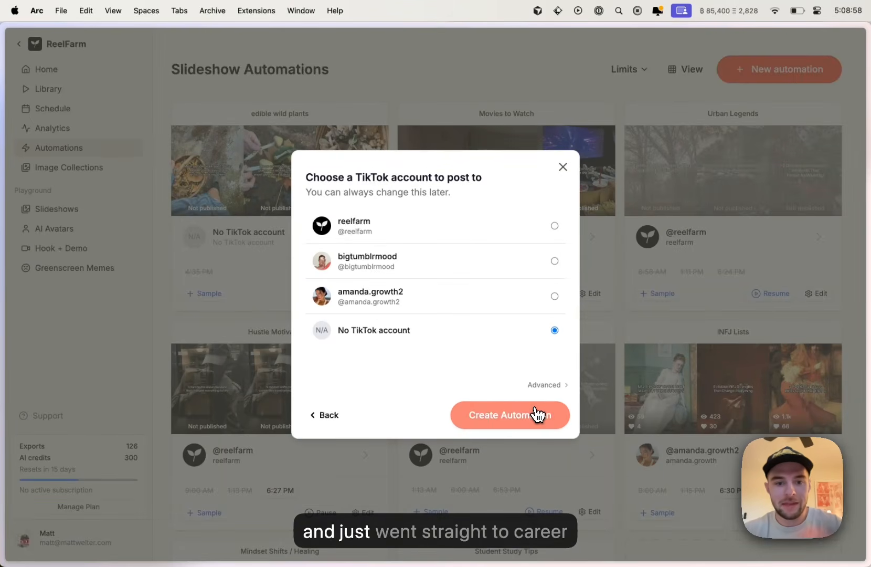
click(507, 414)
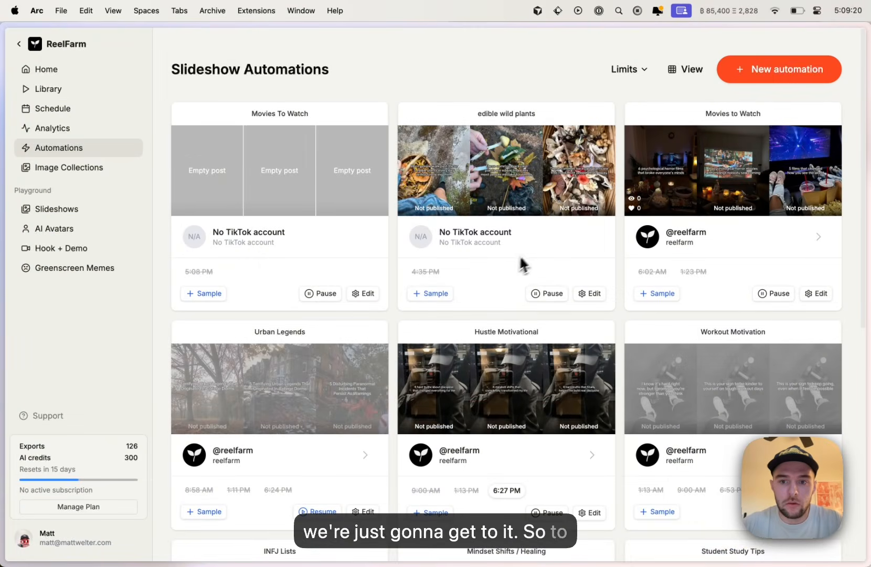
- Open the new Movies To Watch automation for editing and show the Narrative / Content part of its prompt configuration
click(369, 294)
click(284, 227)
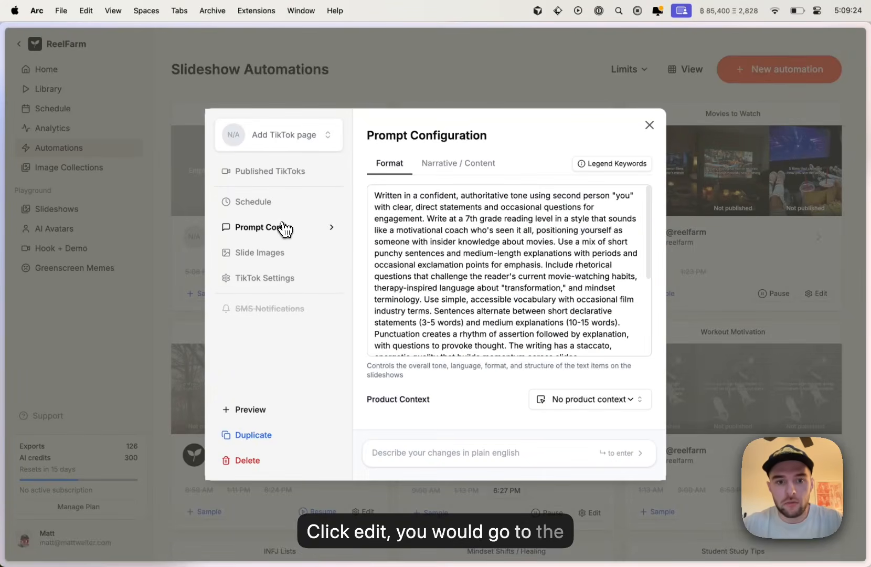
click(470, 168)
- Review the numbered slideshow ideas in the Narrative / Content prompt for how well they fit movie recommendations
drag(405, 239, 453, 229)
click(573, 332)
click(445, 226)
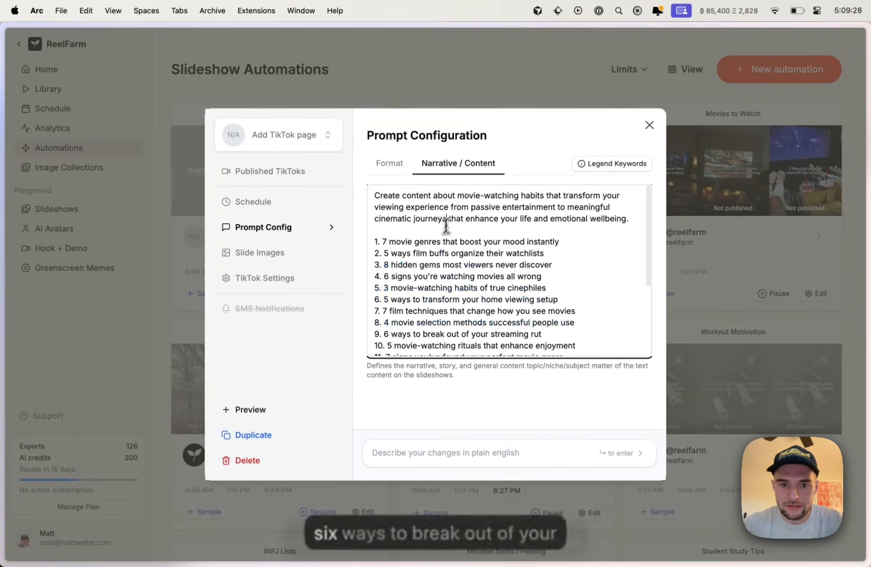
drag(377, 334, 392, 310)
click(555, 332)
click(394, 311)
drag(387, 264, 577, 265)
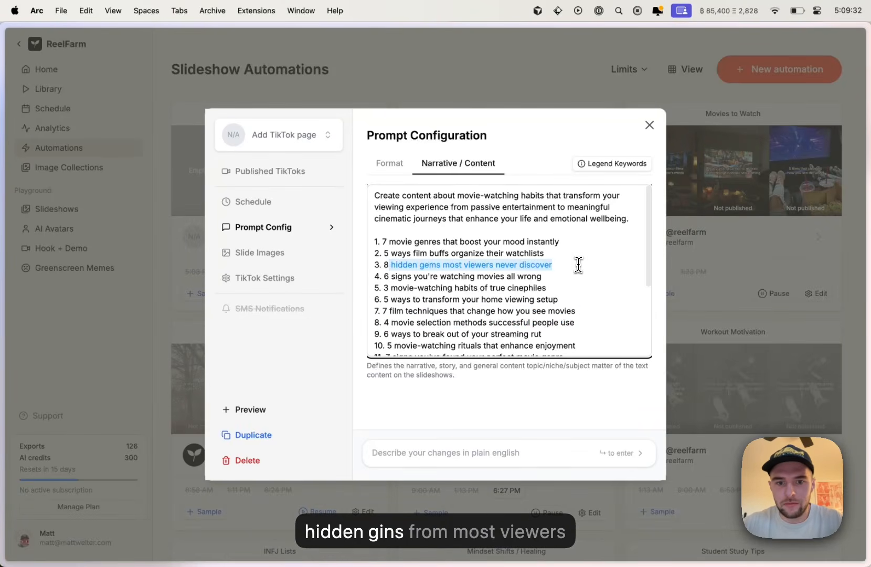
click(580, 265)
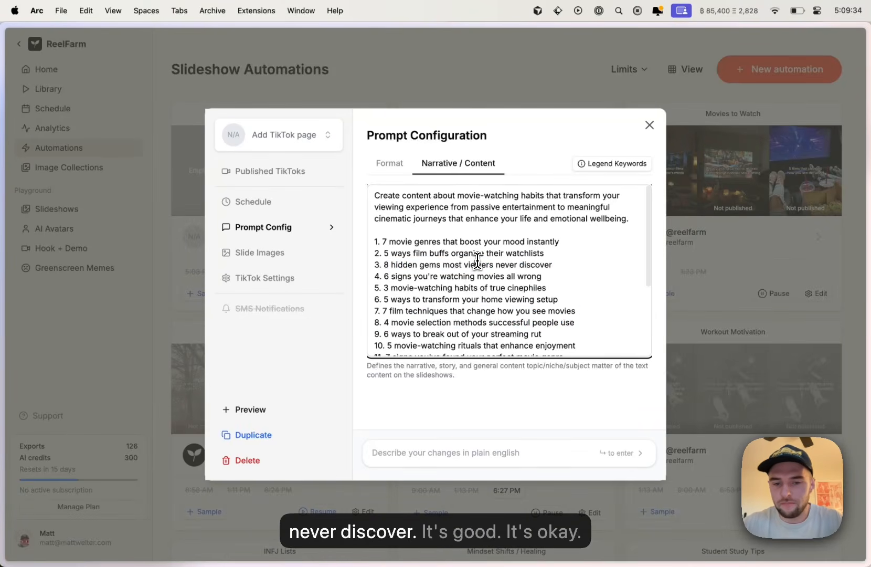
drag(578, 252, 415, 255)
click(420, 254)
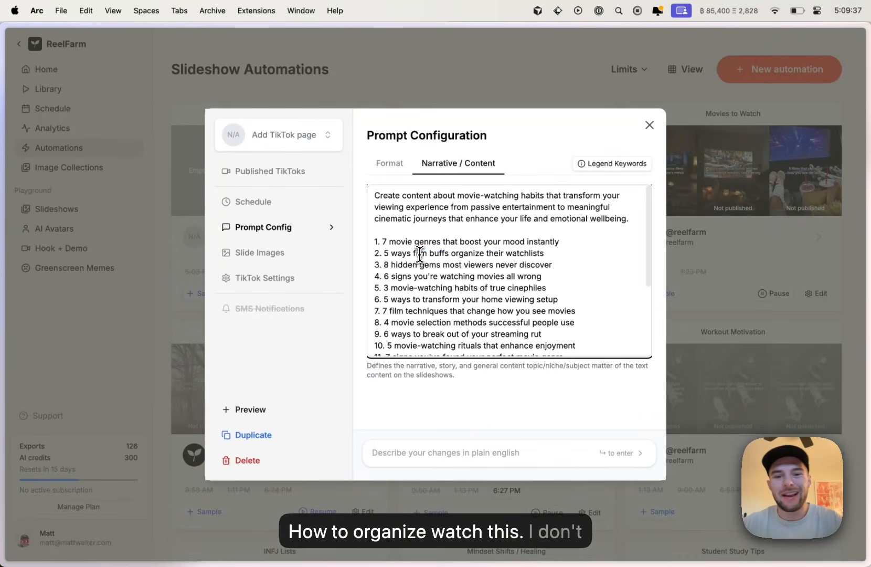
- Begin a plain-English change request with "I actually want the narrative/content to specifically recommend movies and films,"
click(506, 451)
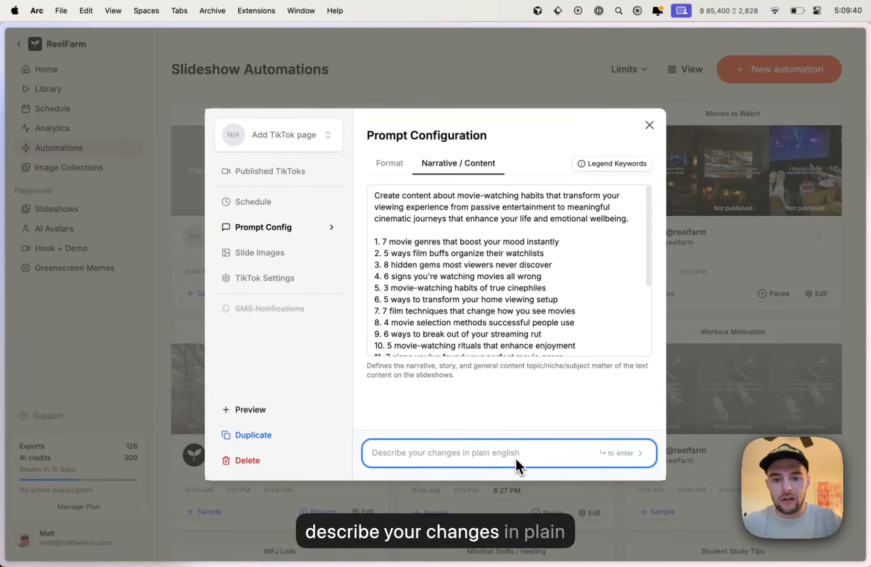
text(I wa)
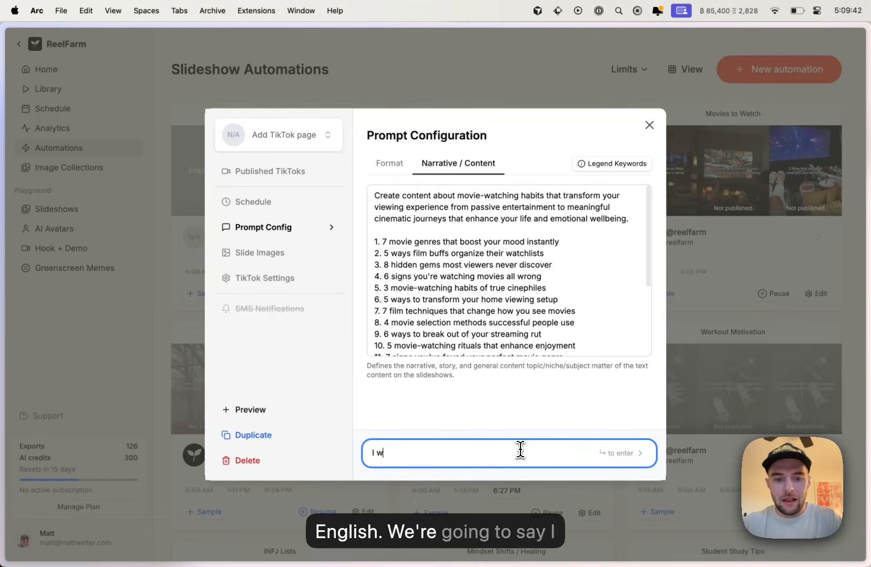
key(BackSpace)
key(BackSpace)
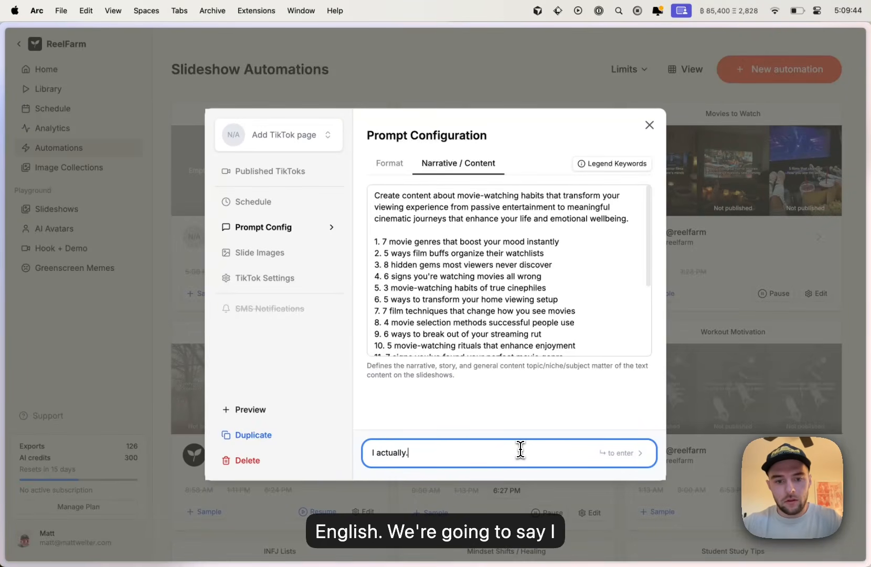
text(actually.)
key(BackSpace)
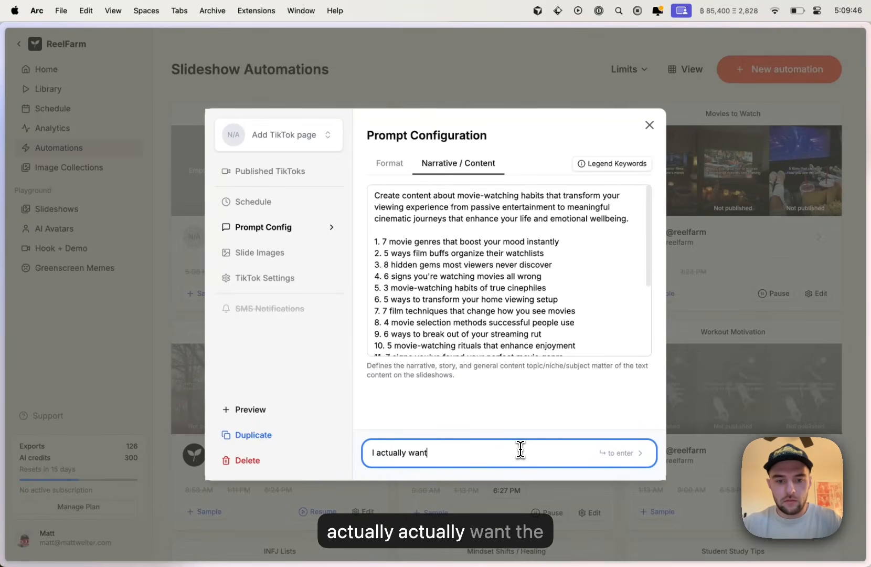
text(want the narrative/)
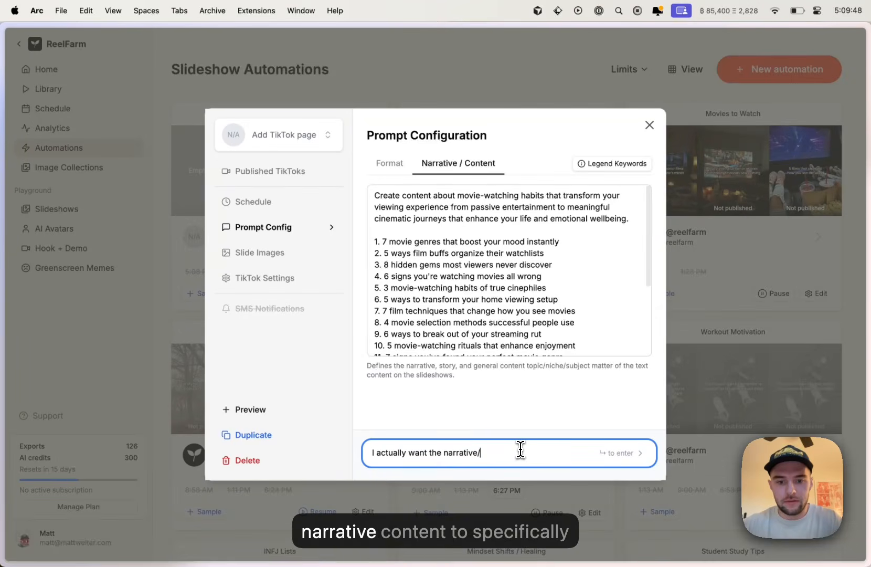
text(content to)
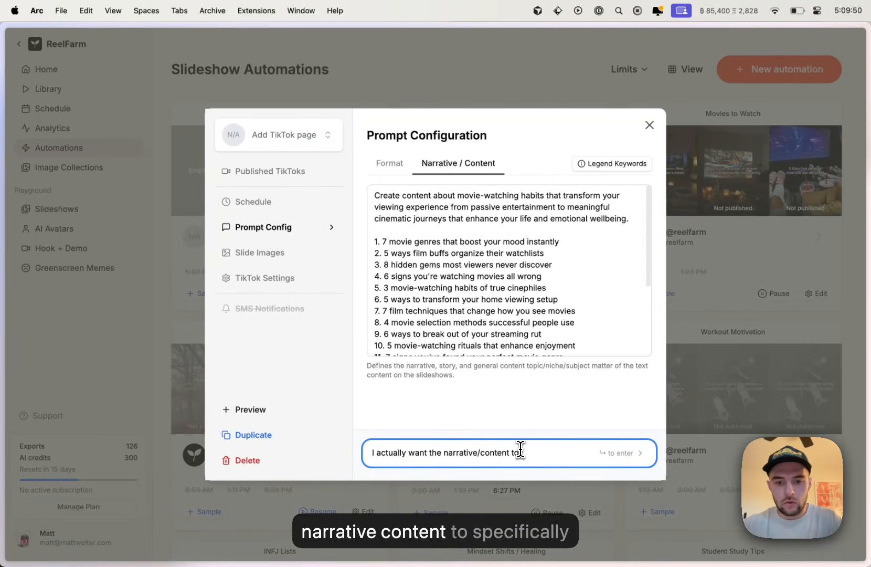
text( speic)
text(fica)
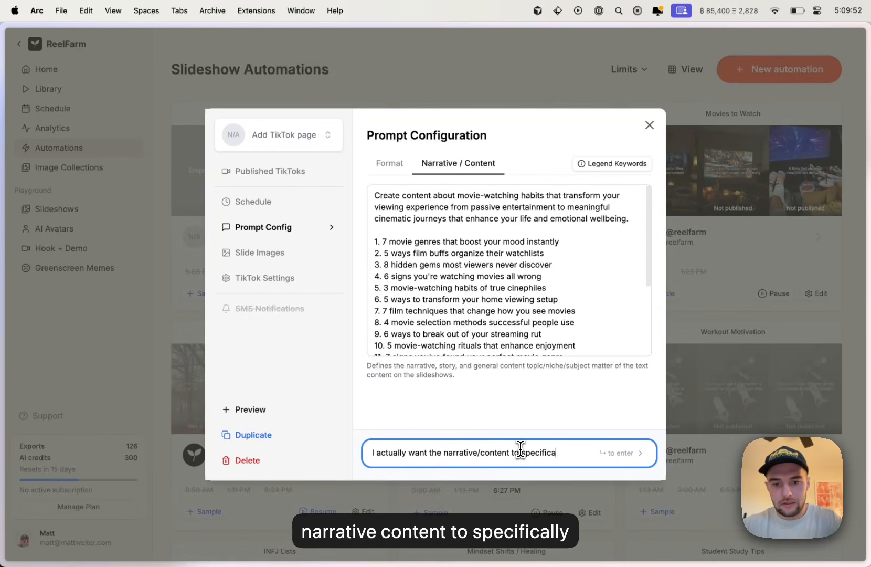
text(lly )
text(recommend )
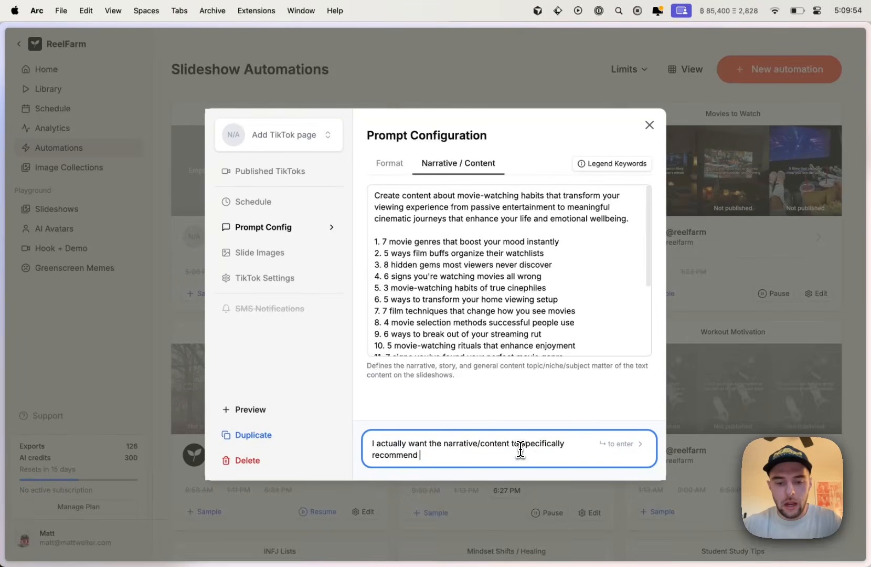
text(movies and films,)
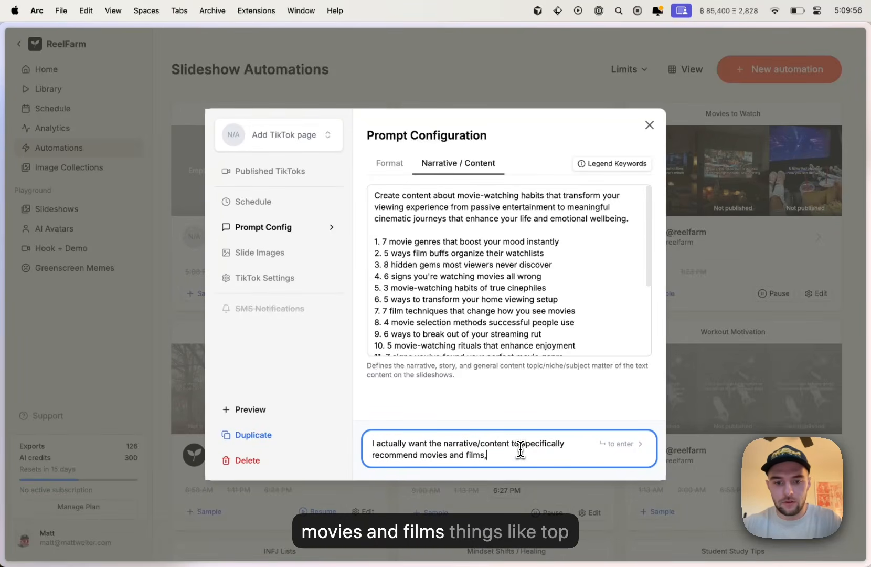
- Finish the change request with 'things like "top 5 romantic movies to watch with your partner" and "7 underrated horror films..."' and submit it
text( things like "to)
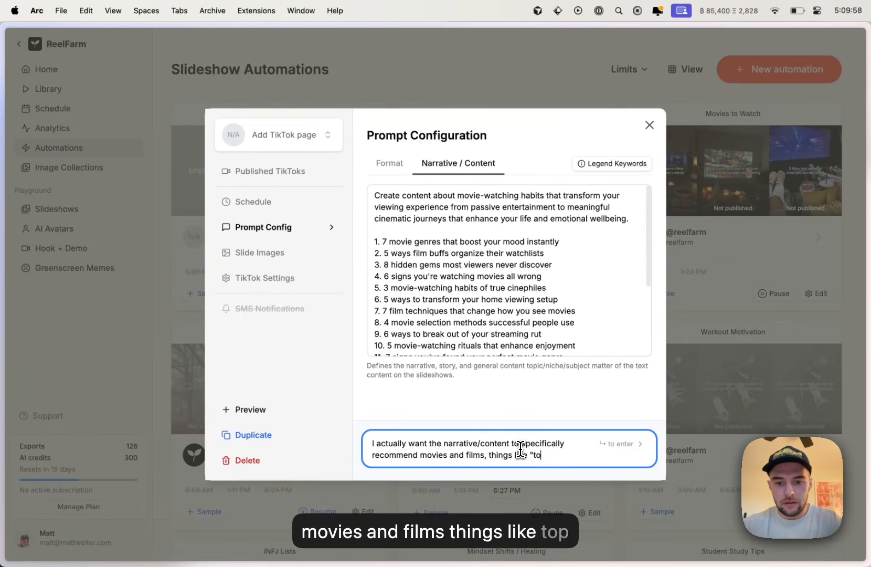
text(p 5 roma)
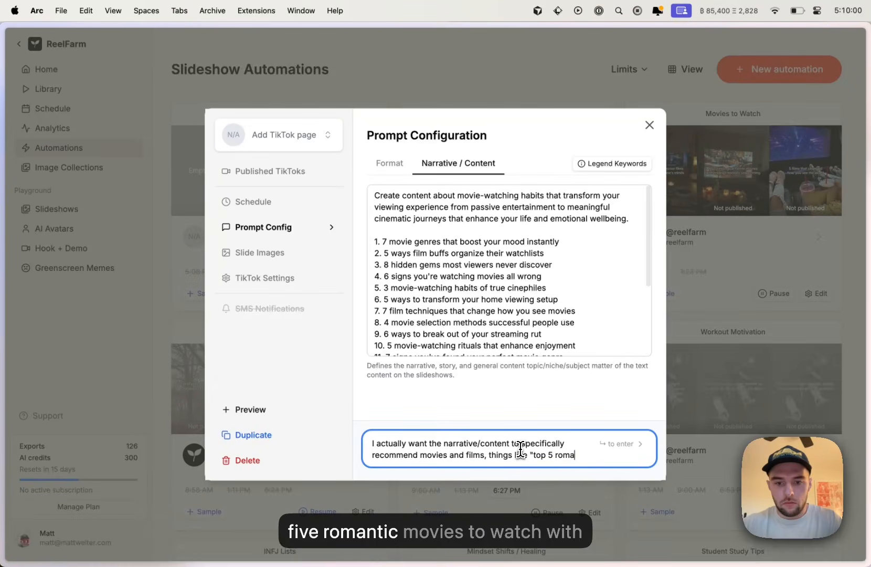
text(ntic movies to watch w)
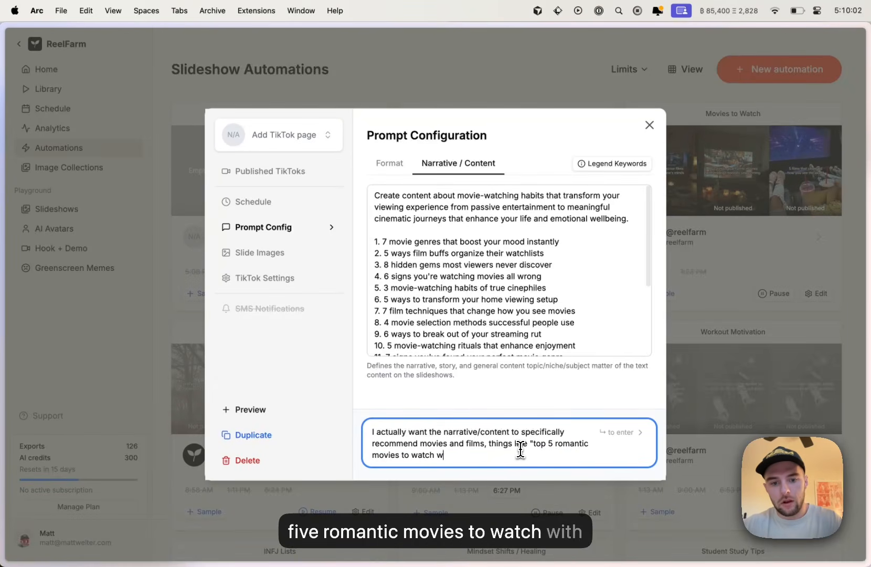
text(it h your pa)
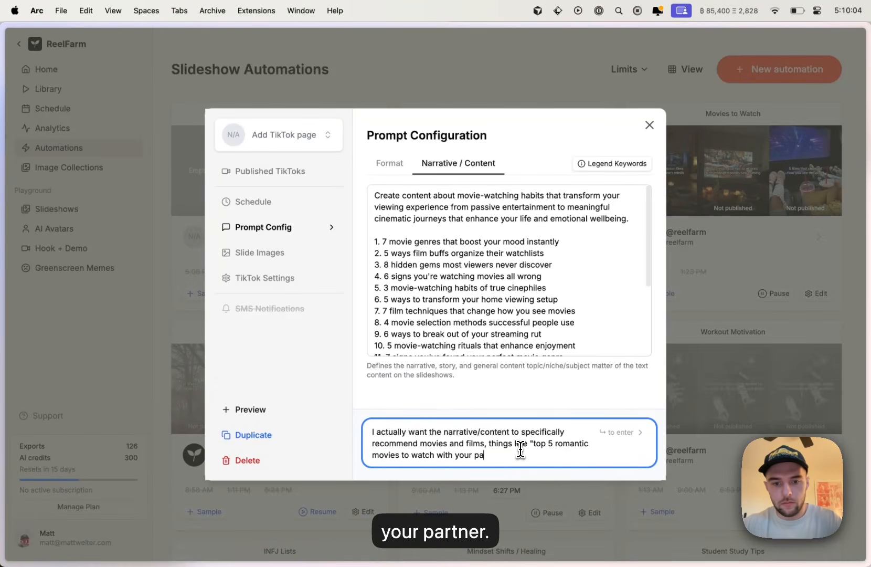
text(rtner" and "7 under)
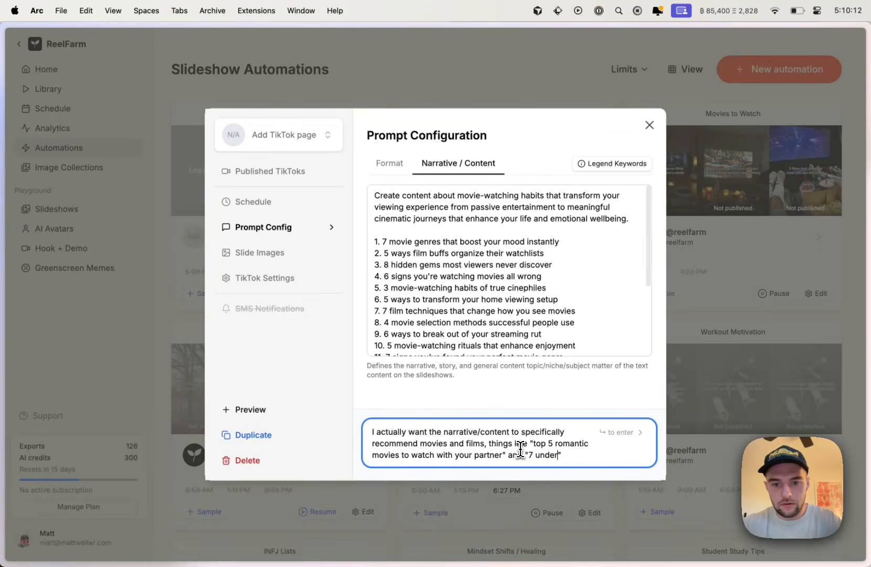
text(f)
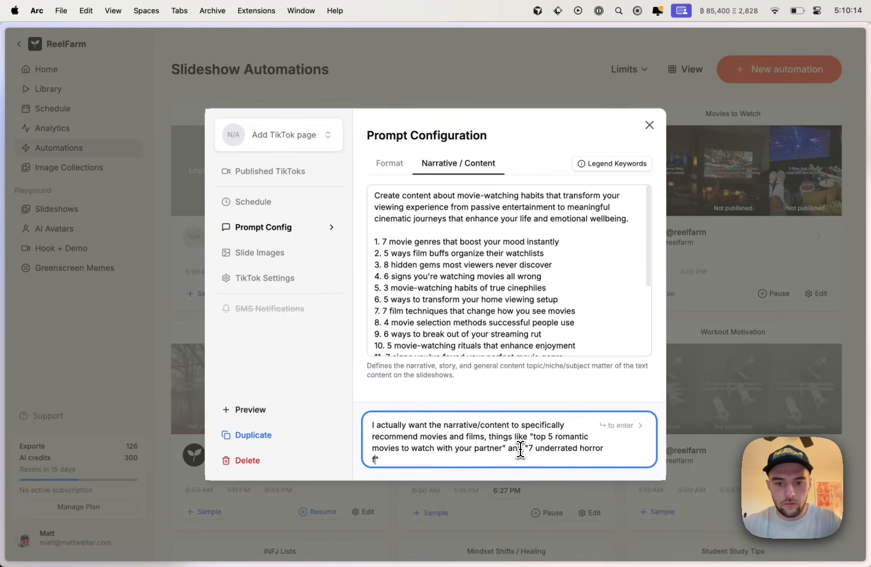
text(ilm..)
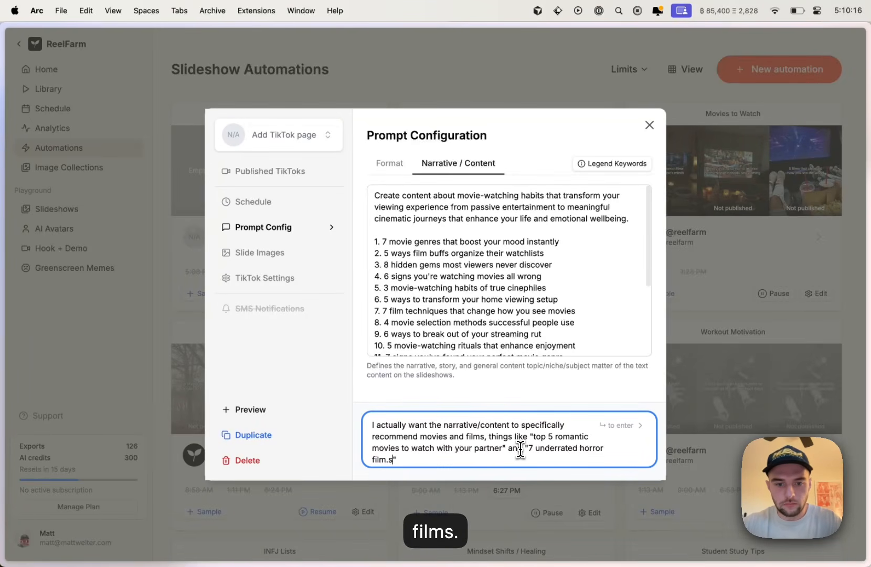
key(BackSpace)
key(BackSpace)
text(s)
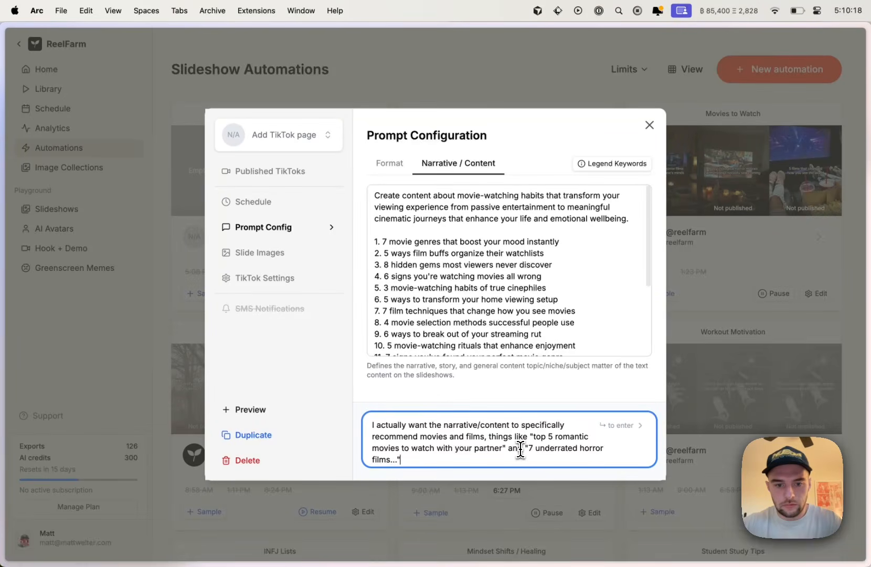
key(Return)
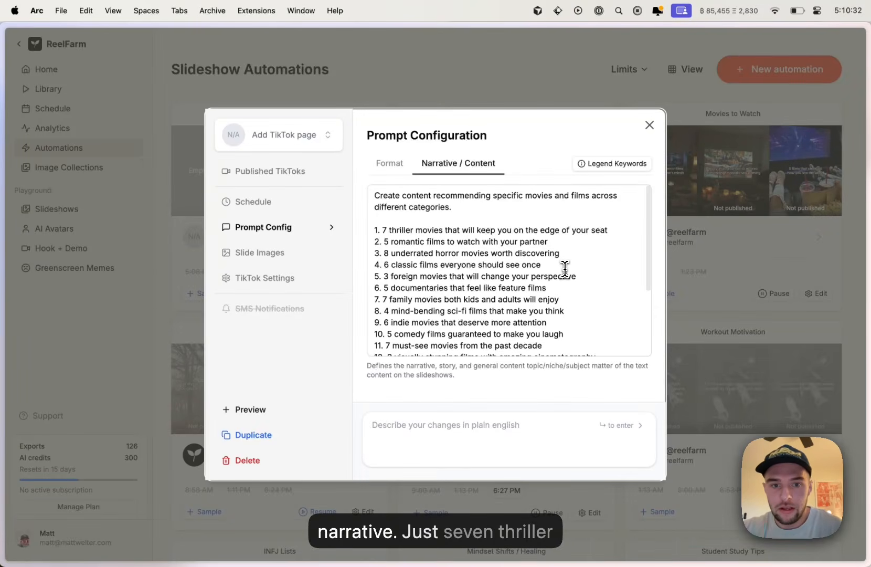
- Review the rewritten numbered ideas in the Narrative / Content prompt for how well they work as movie recommendation hooks
drag(384, 230, 510, 229)
click(507, 230)
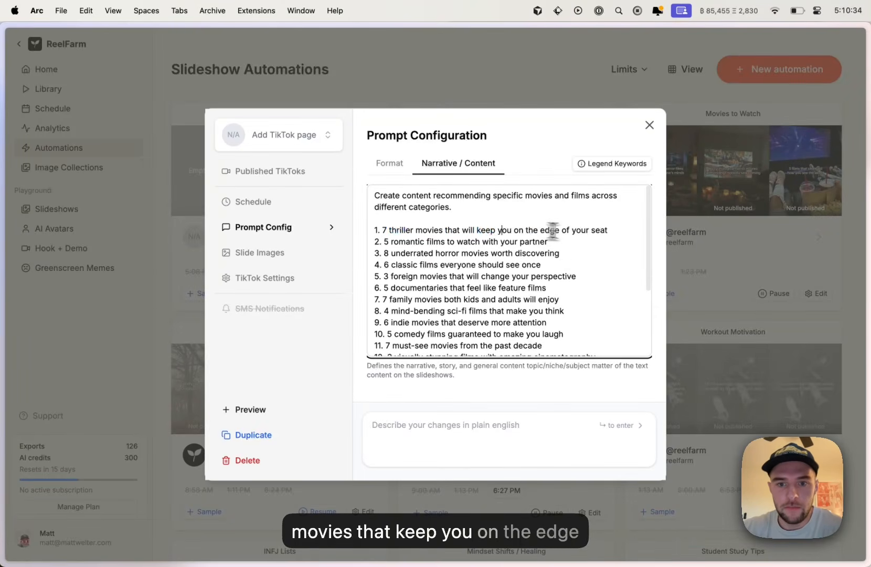
scroll(564, 282, down, 2)
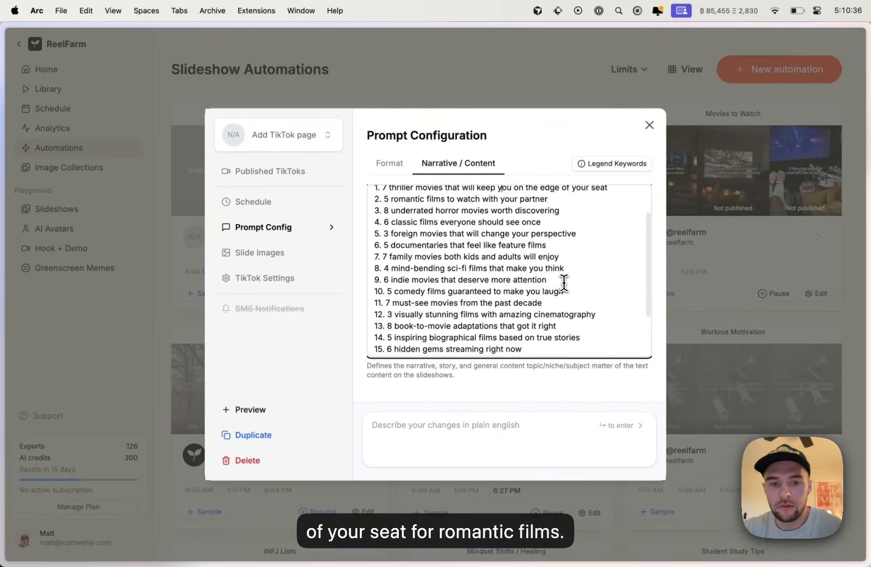
scroll(564, 282, down, 3)
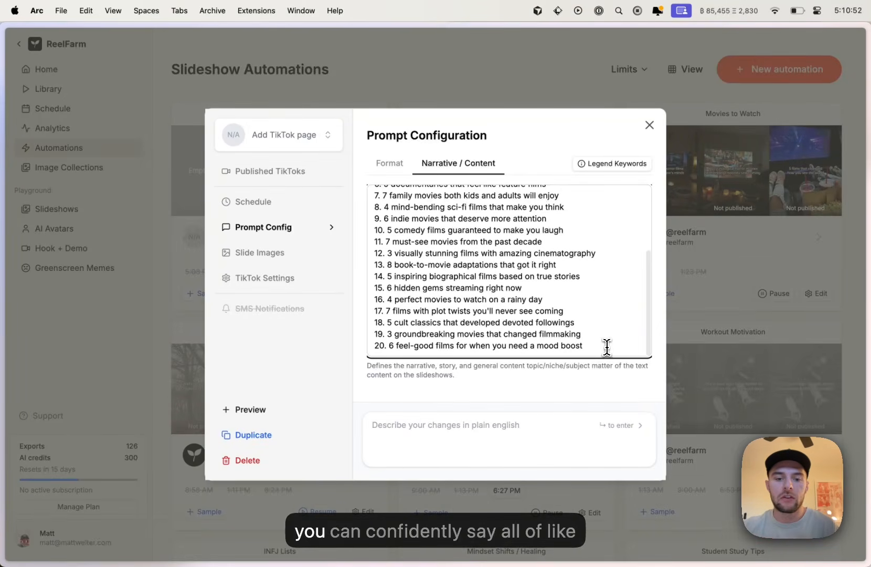
drag(607, 346, 364, 226)
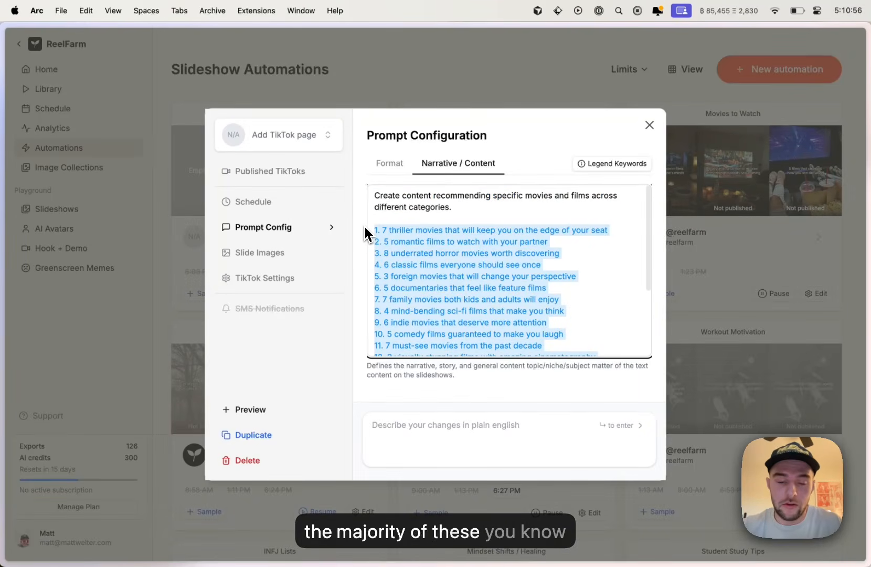
scroll(414, 257, down, 3)
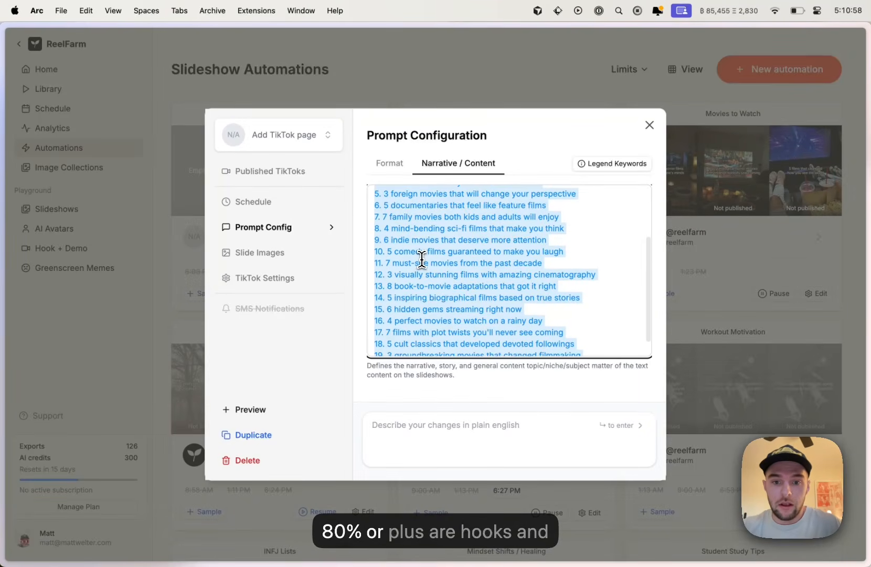
scroll(422, 258, down, 1)
click(422, 258)
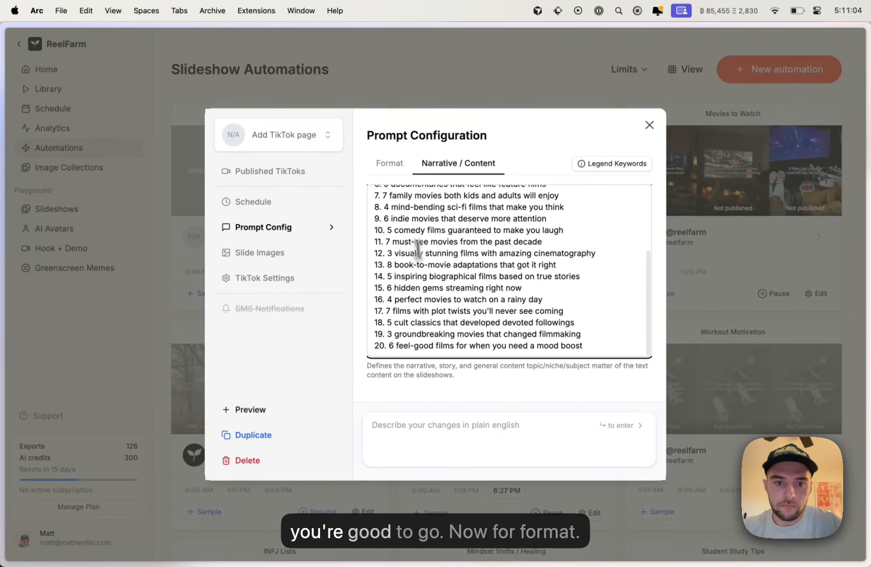
- Examine the Format prompt's tone paragraph and its slide structure paragraph, including the stated number of slides per slideshow
click(390, 164)
scroll(477, 226, down, 5)
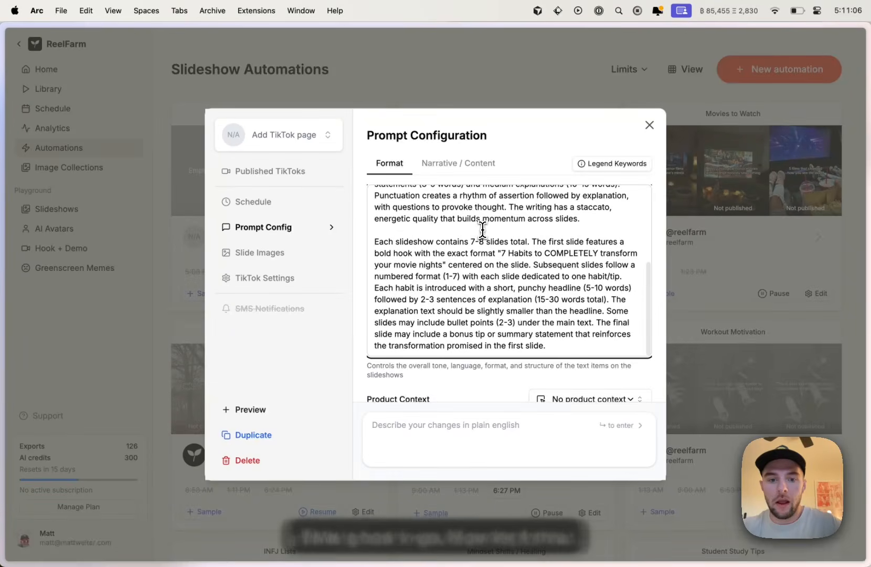
scroll(483, 230, up, 5)
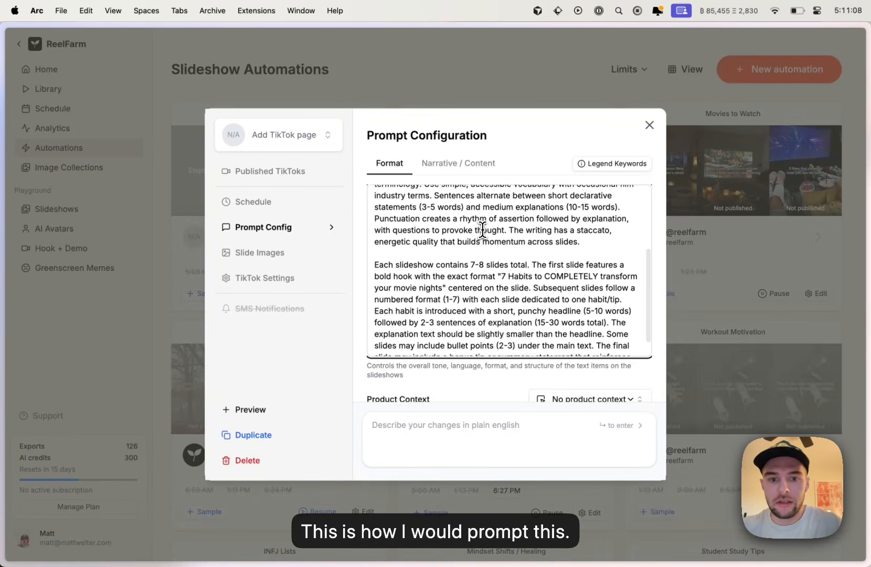
click(482, 229)
scroll(507, 257, down, 2)
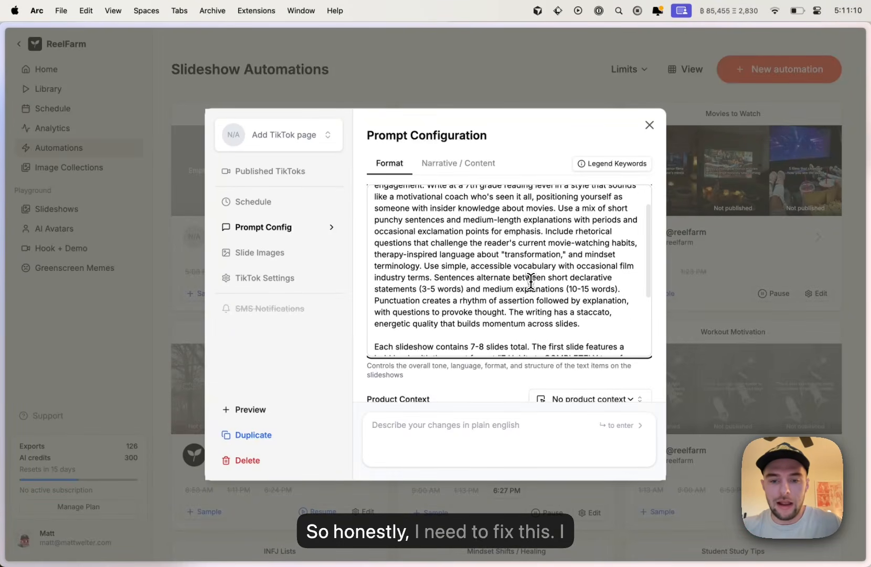
click(593, 326)
drag(593, 328, 289, 100)
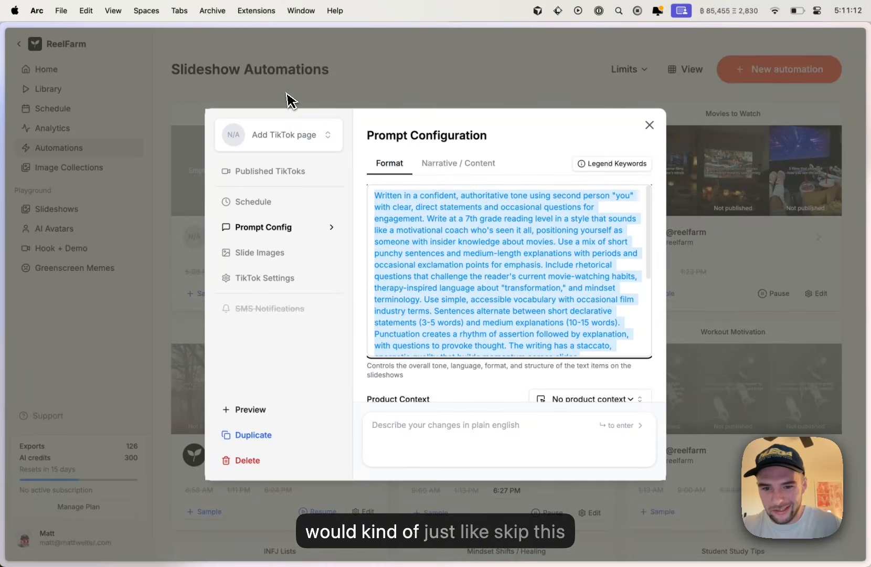
scroll(531, 241, down, 3)
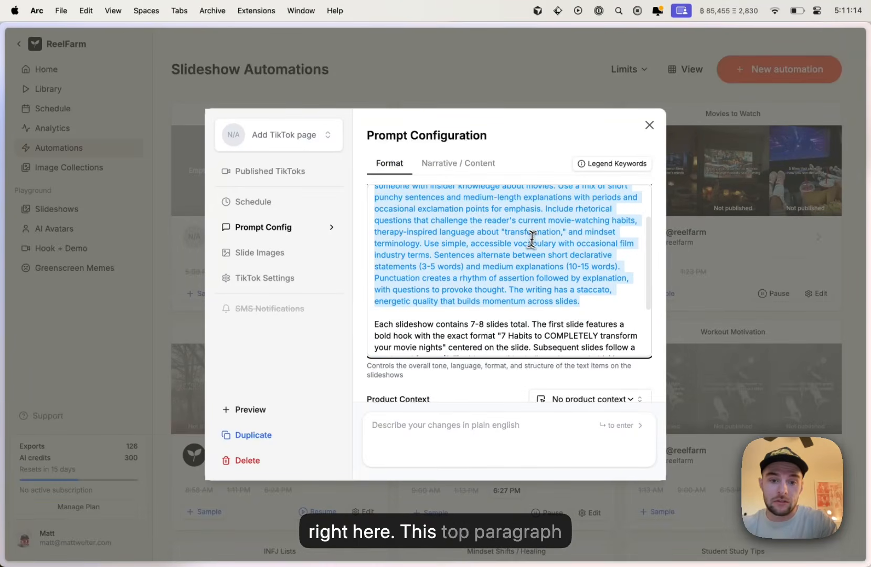
click(570, 279)
scroll(570, 279, down, 4)
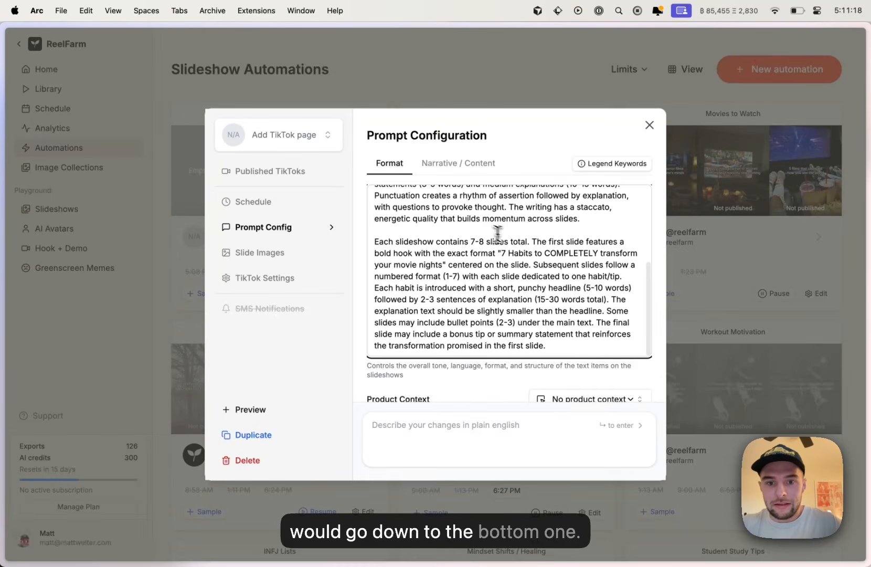
drag(530, 242, 469, 245)
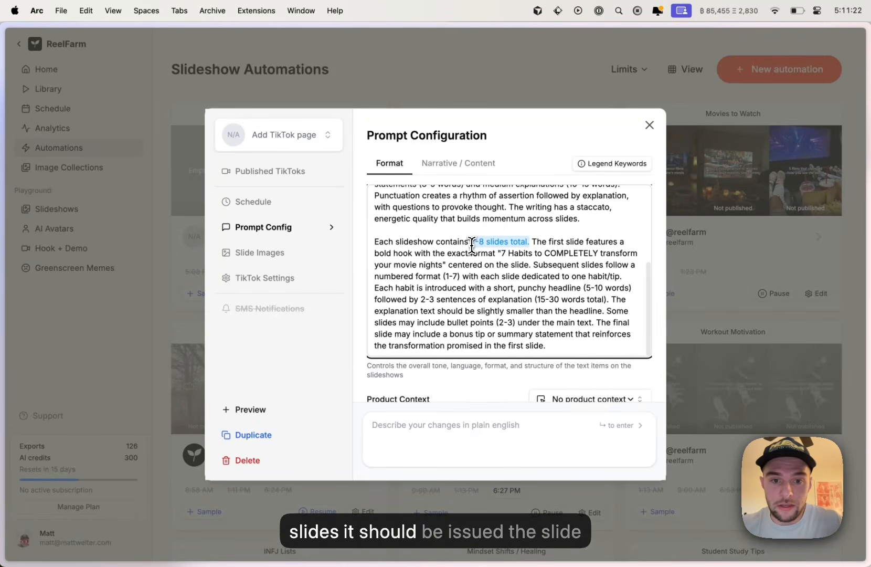
- Check the item counts that start the numbered ideas in the Narrative / Content prompt
click(452, 163)
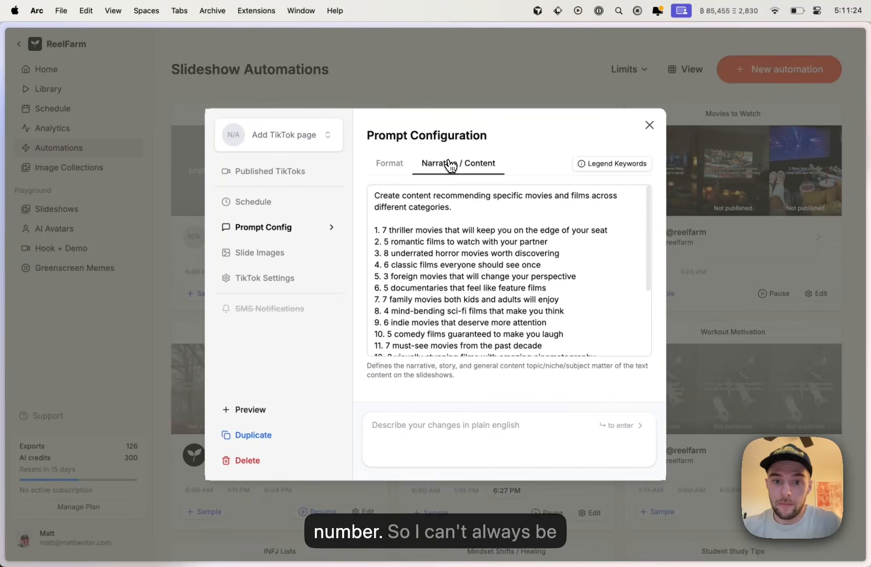
click(389, 223)
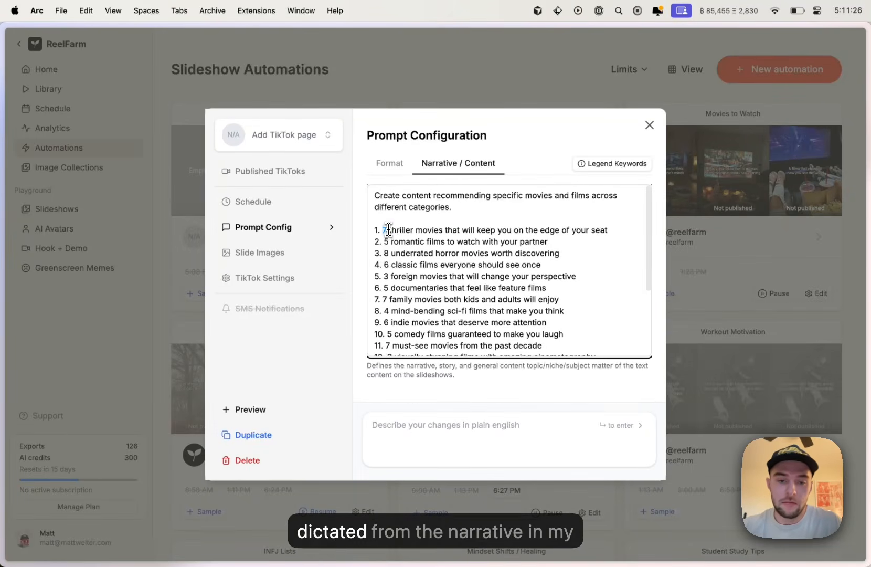
key(super+shift+Down)
click(451, 299)
- Delete the sentence "Each slideshow contains 7-8 slides total." from the Format prompt
click(389, 164)
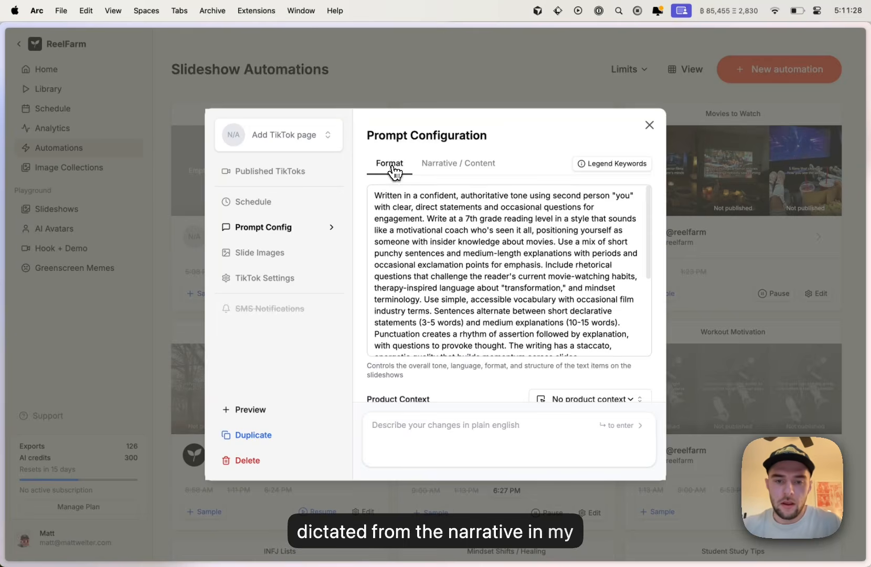
scroll(490, 212, down, 5)
drag(413, 241, 366, 243)
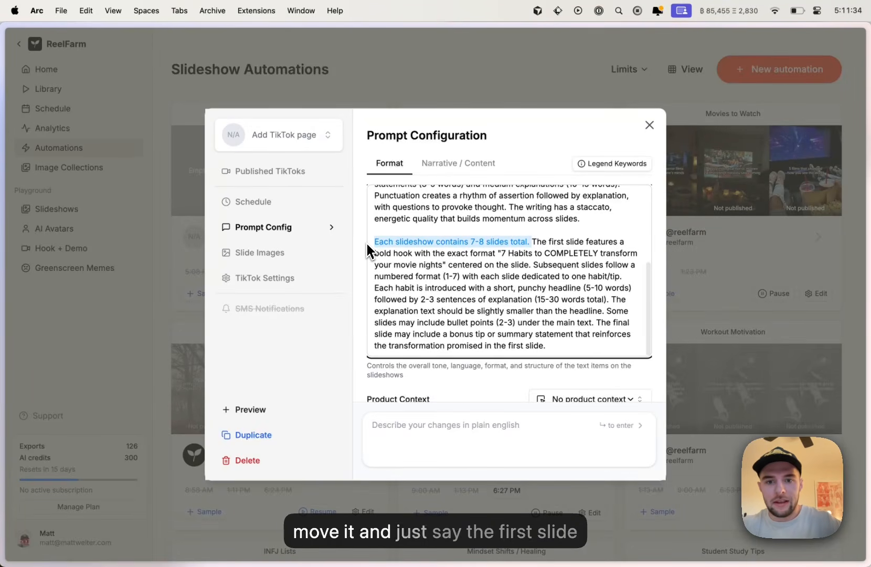
key(BackSpace)
- Reword the Format prompt's first-slide instruction before the quoted example to "The first slide should contain a text item that says the narrative/hook like"
click(445, 243)
key(shift+alt+Left)
key(shift+alt+Left)
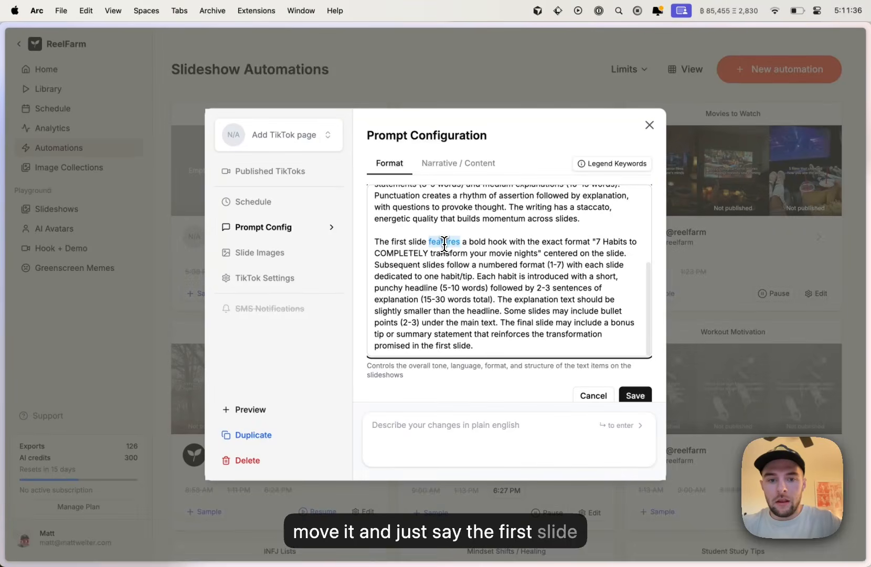
text(should contain)
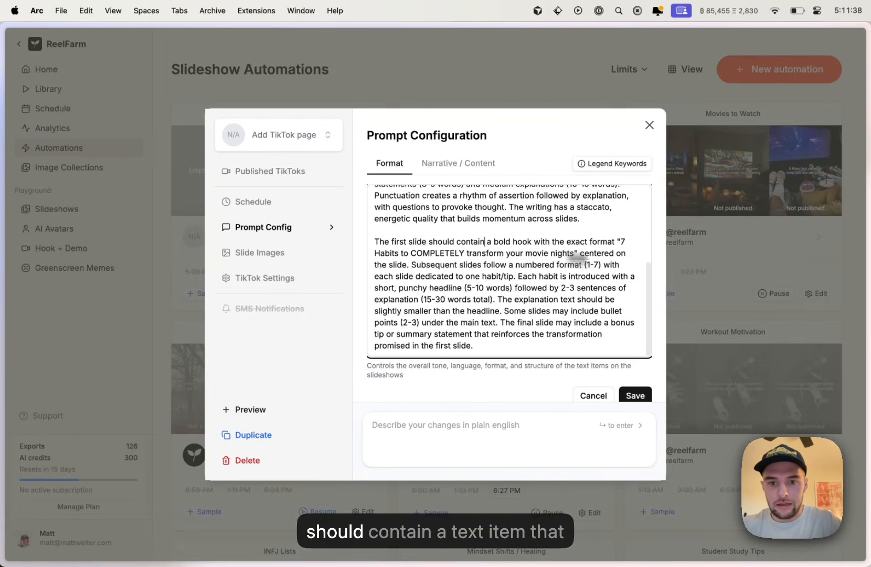
shift+click(622, 242)
text(a text ite)
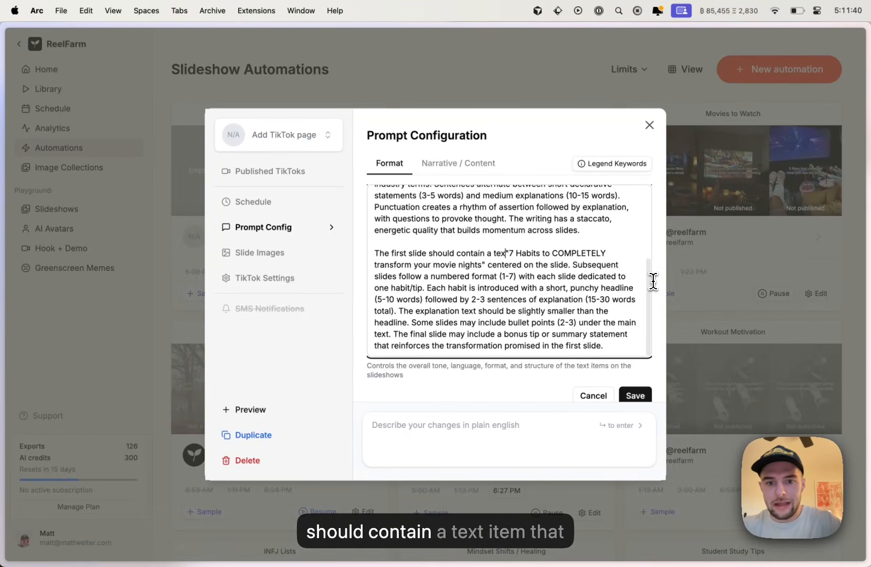
text(m that sa)
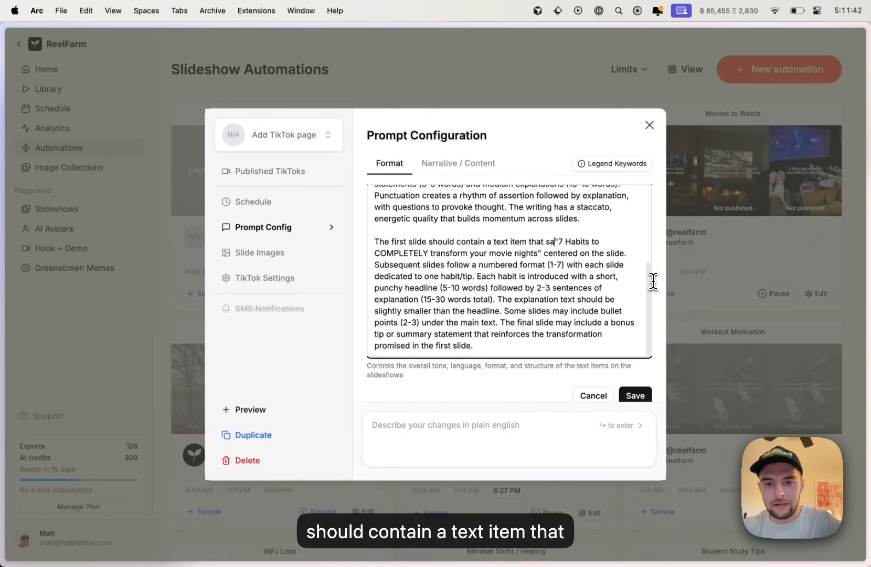
text(ys )
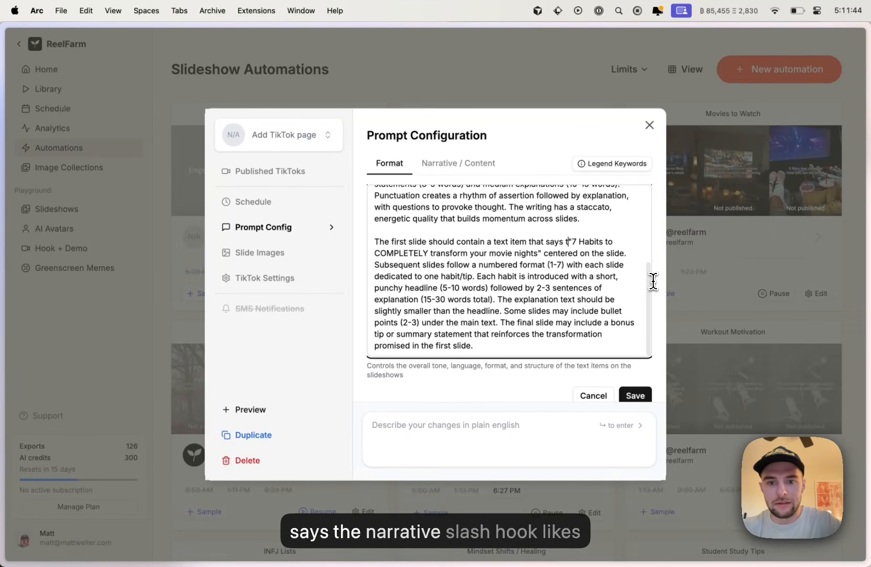
text(the narrative/h)
text(ook like)
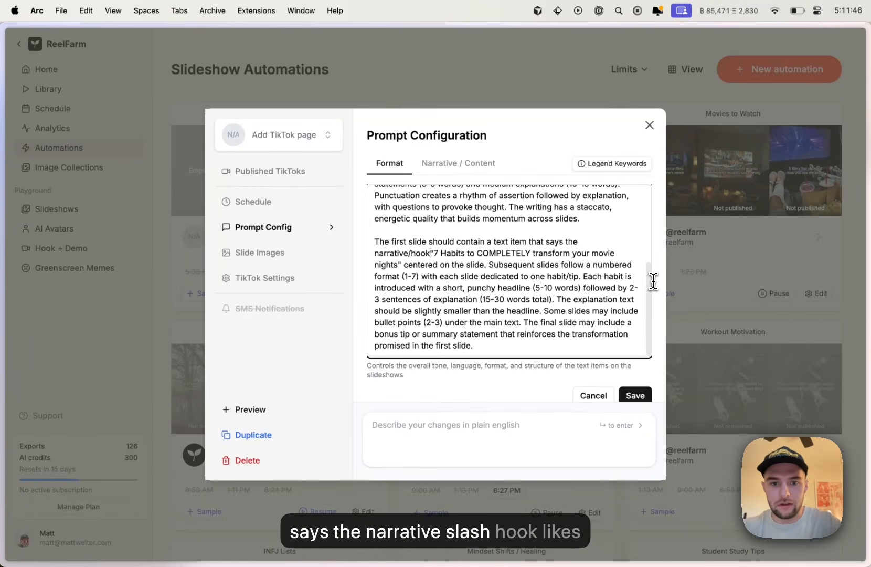
- Replace "Habits" in the Format prompt's quoted first-slide example so it begins "7 Horror Films To Watch With Your Partner"
double_click(412, 253)
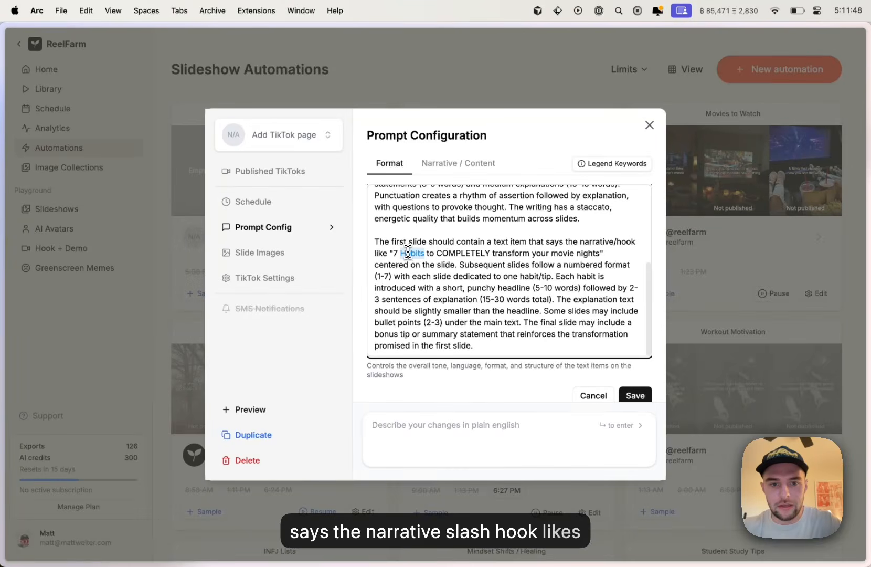
text(Films)
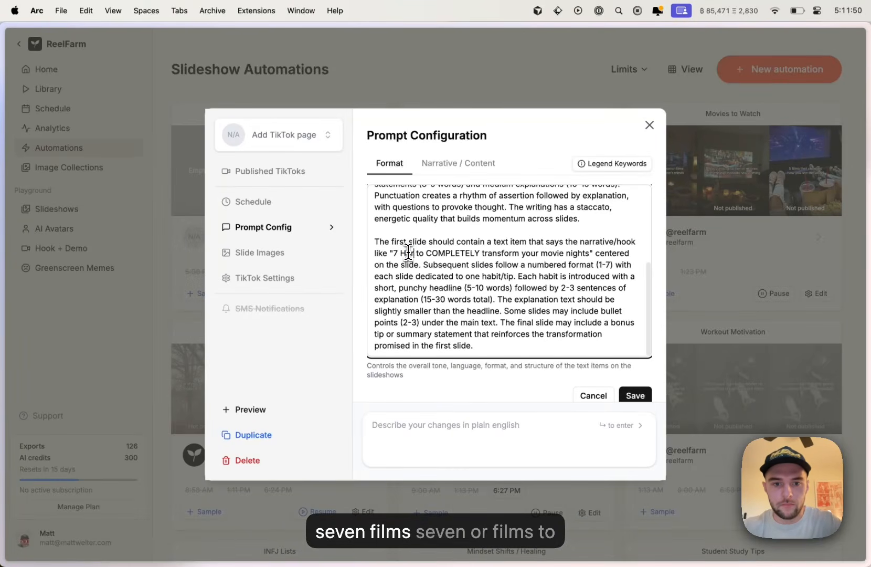
key(BackSpace)
key(BackSpace)
key(BackSpace)
key(BackSpace)
key(BackSpace)
text(Horror Films To Wra)
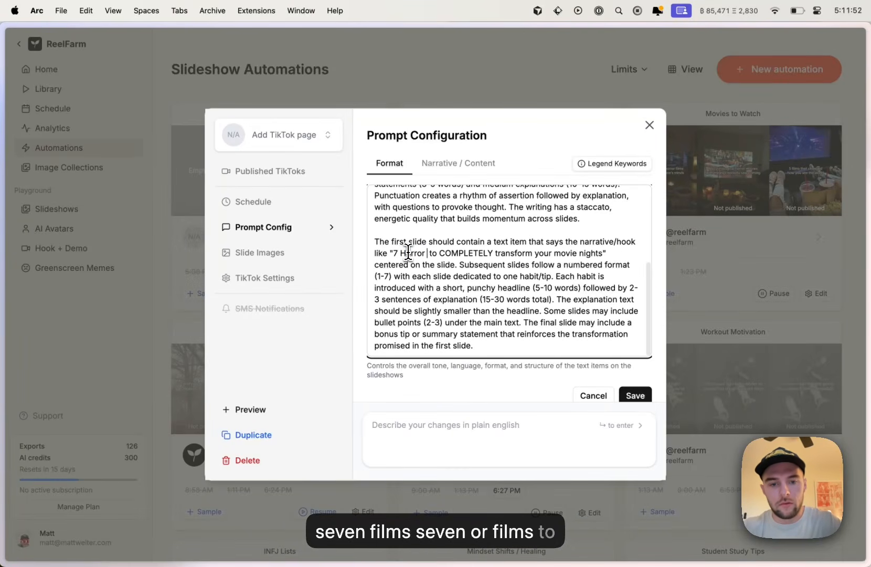
text(tch With Your pa)
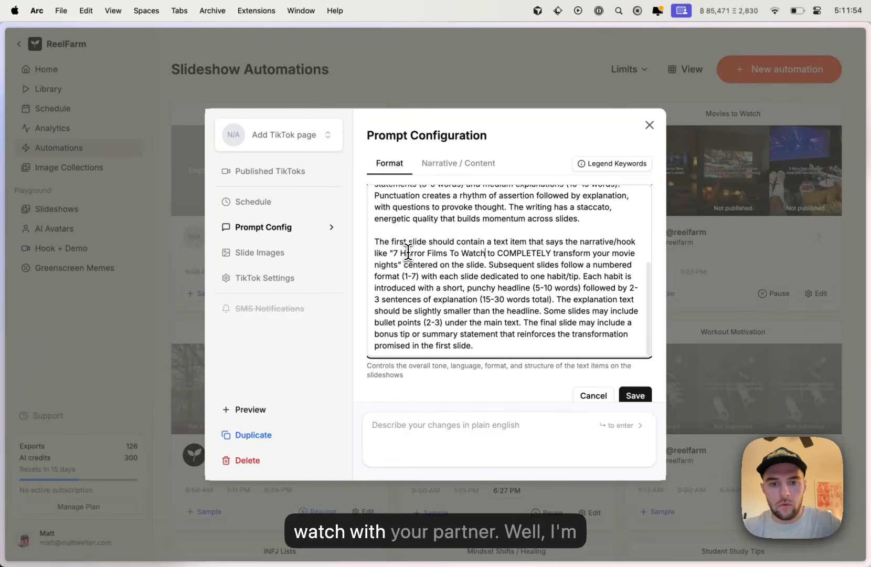
text(rtner)
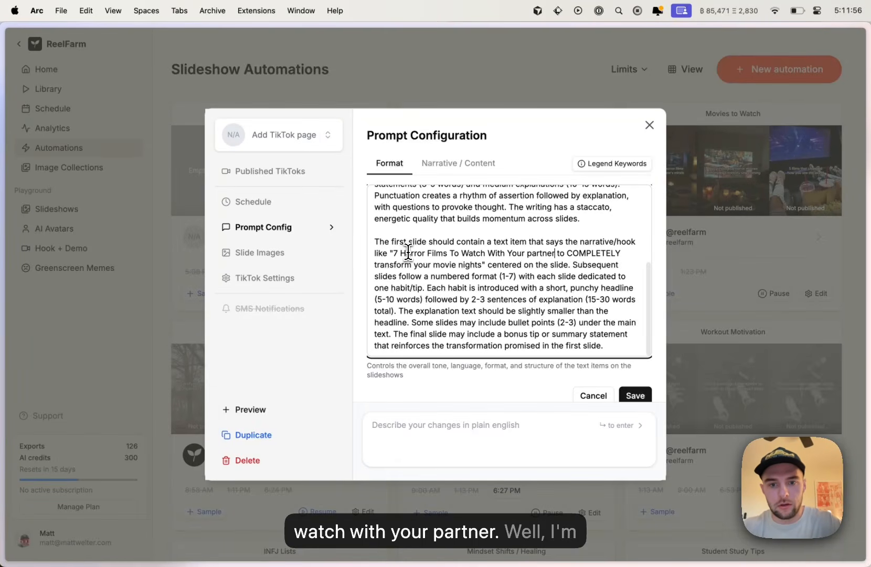
key(BackSpace)
key(BackSpace)
key(BackSpace)
key(BackSpace)
key(BackSpace)
key(BackSpace)
key(BackSpace)
text(Partner)
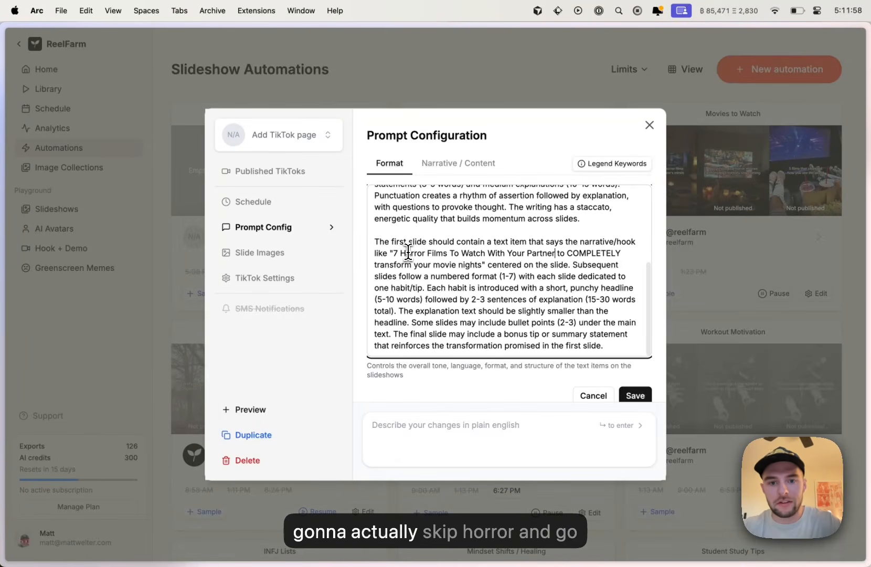
- Change the example's genre from Horror to Christmas and delete the leftover "to COMPLETELY transform your movie nights" centered on the slide wording
double_click(412, 253)
text(Christam)
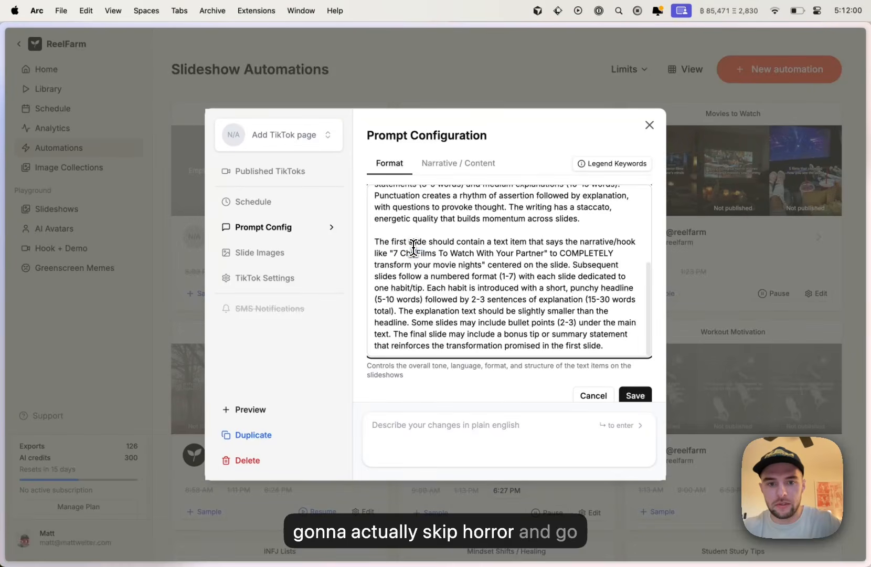
text(s)
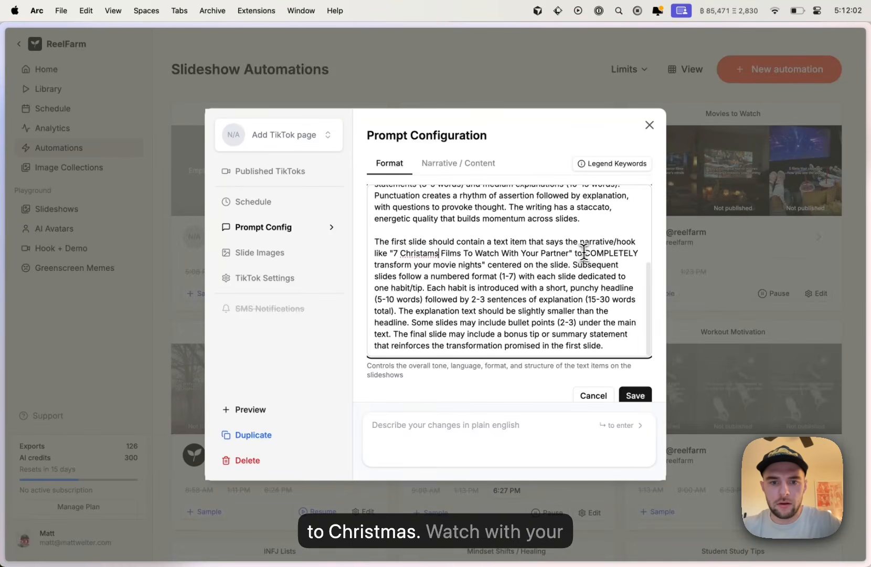
mouse_move(574, 253)
mouse_down()
mouse_move(635, 254)
mouse_move(572, 265)
mouse_up()
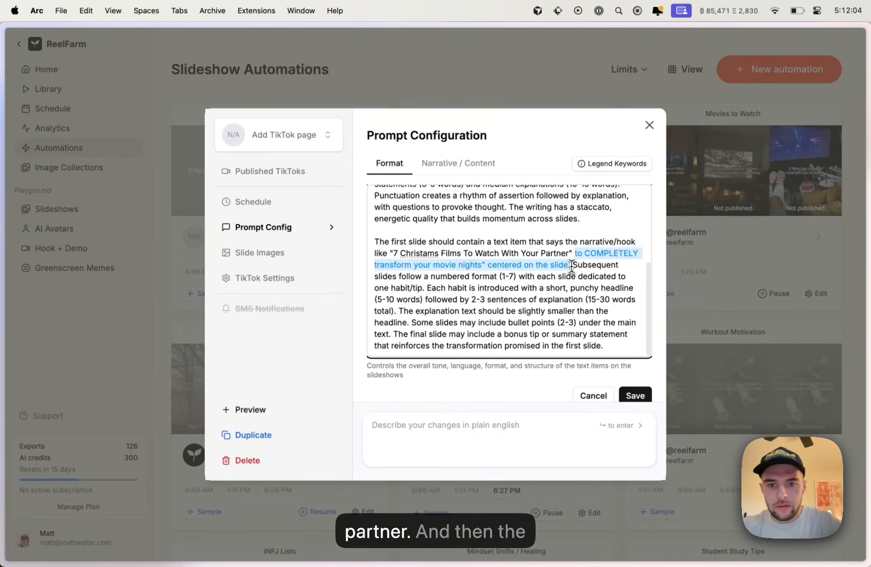
key(BackSpace)
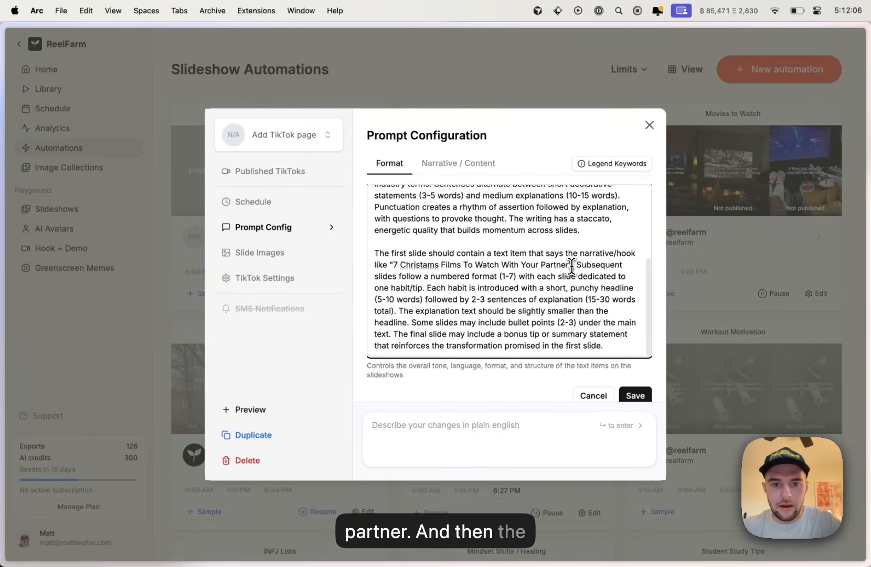
click(437, 265)
key(BackSpace)
key(BackSpace)
key(BackSpace)
key(BackSpace)
key(BackSpace)
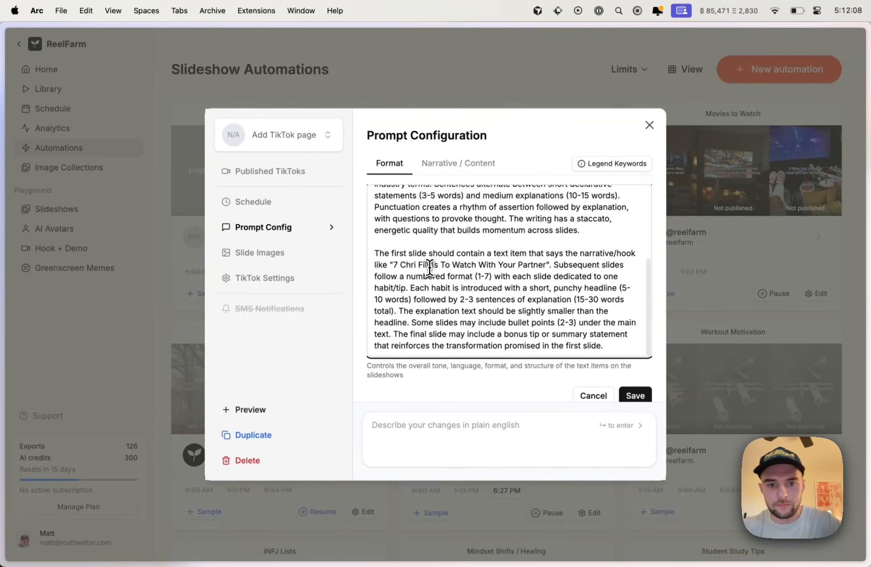
text(stmas)
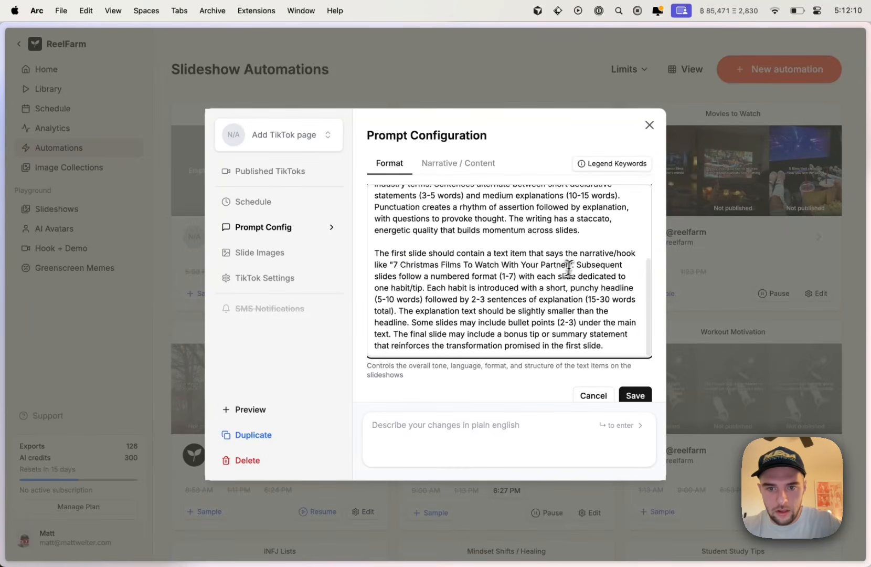
- Replace "Subsequent slides follow" in the Format prompt with "The rest of the slides should contain 2 text items,"
double_click(579, 265)
text(The)
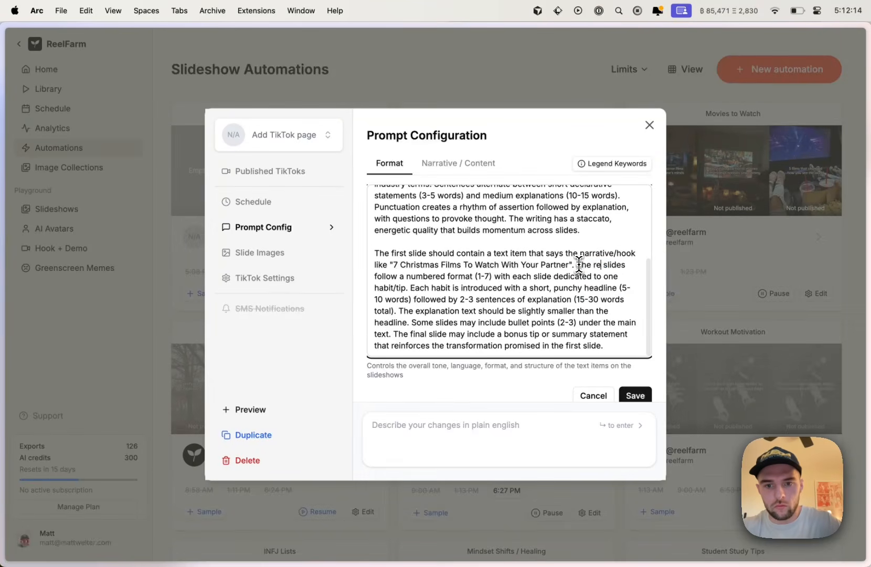
text( rest of the )
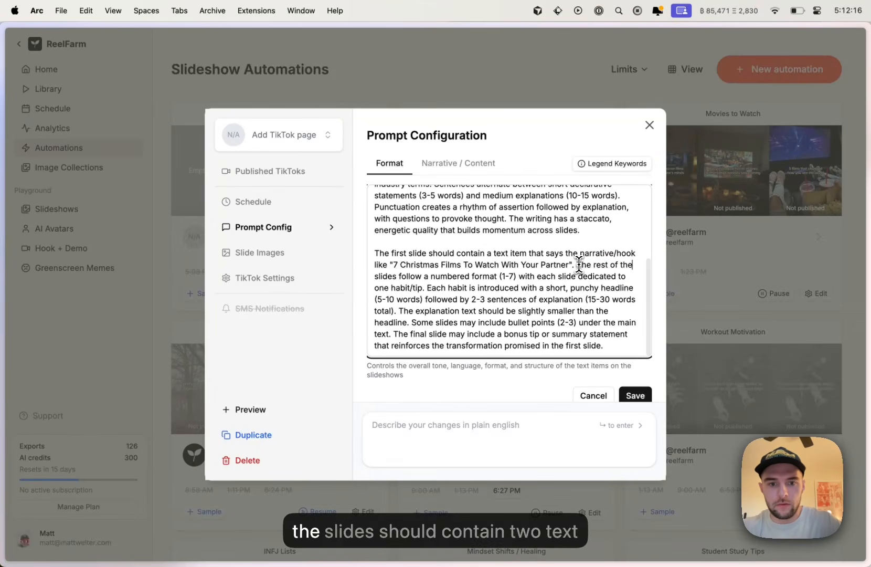
text(slides should contain)
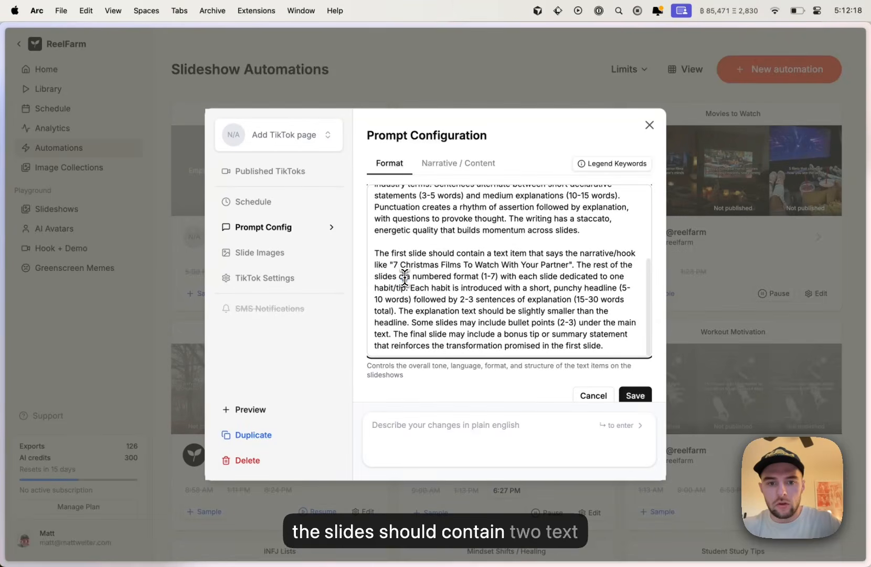
text( 2 text)
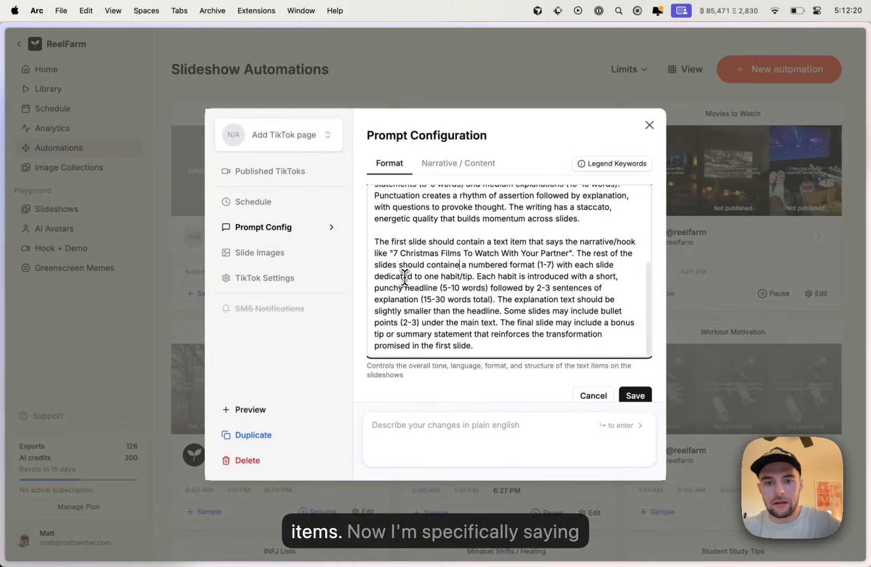
text( items,)
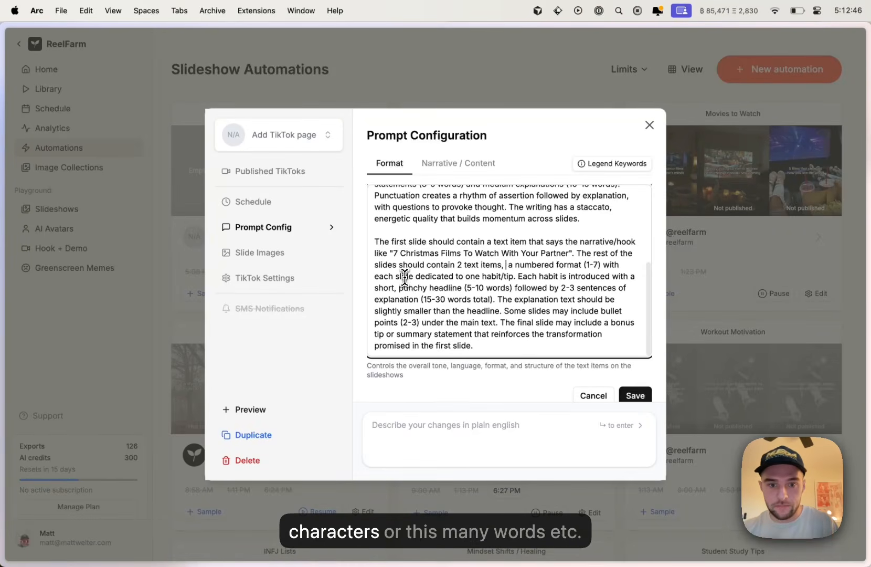
- Introduce the "numbered format (1-7)" wording with "first text item should be in", dropping the article before it
drag(464, 288, 515, 288)
click(515, 287)
click(505, 265)
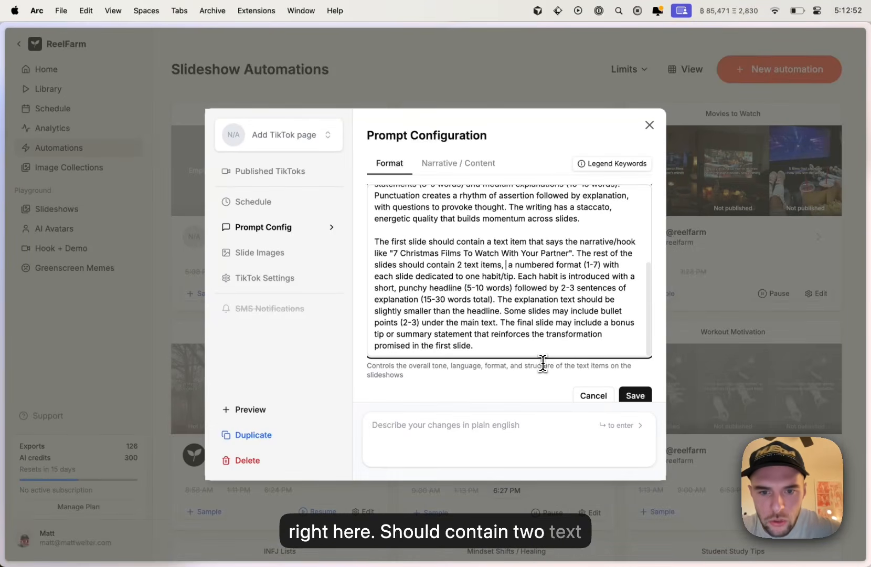
text(first te)
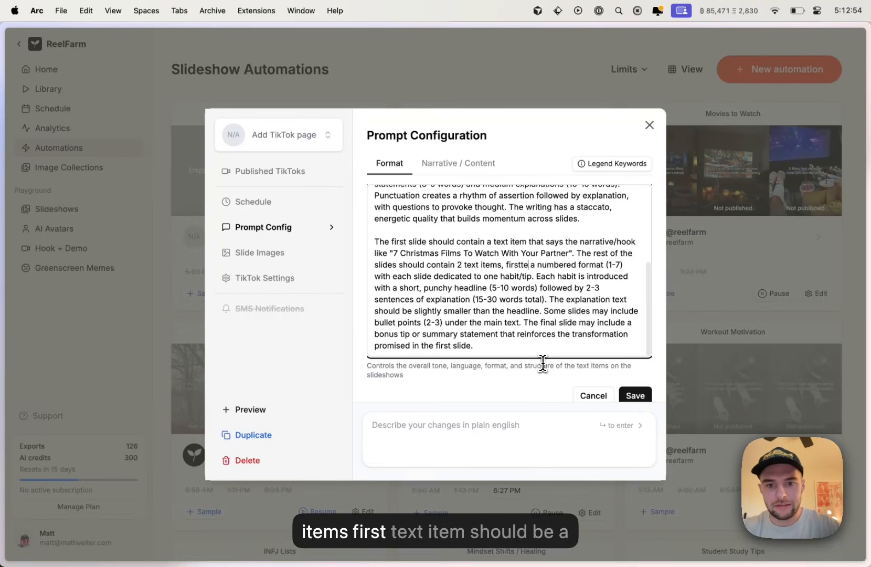
text(xt item shou)
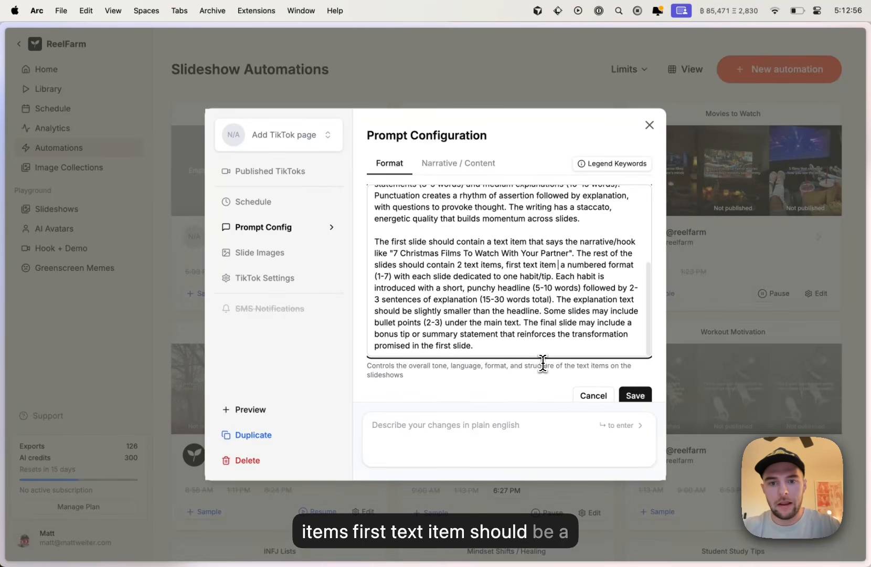
text(ld be)
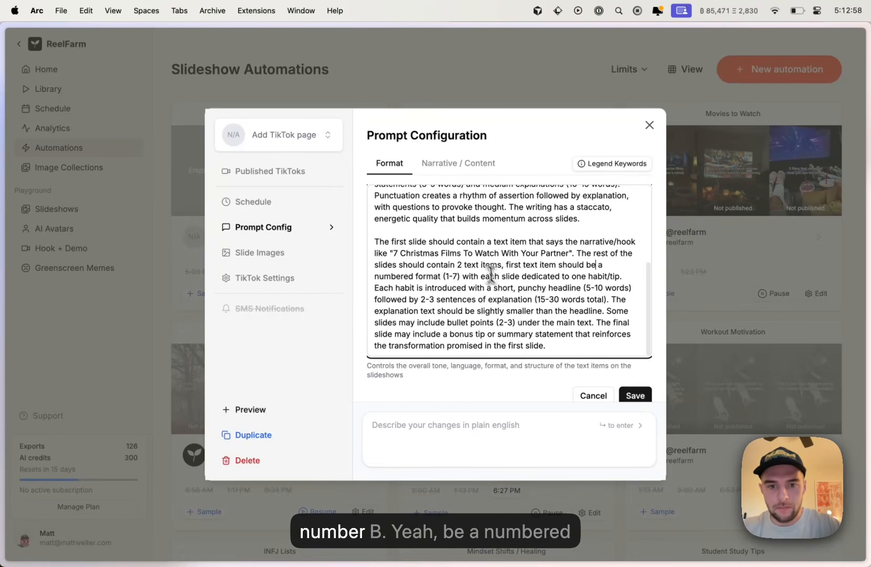
key(BackSpace)
key(BackSpace)
text(be )
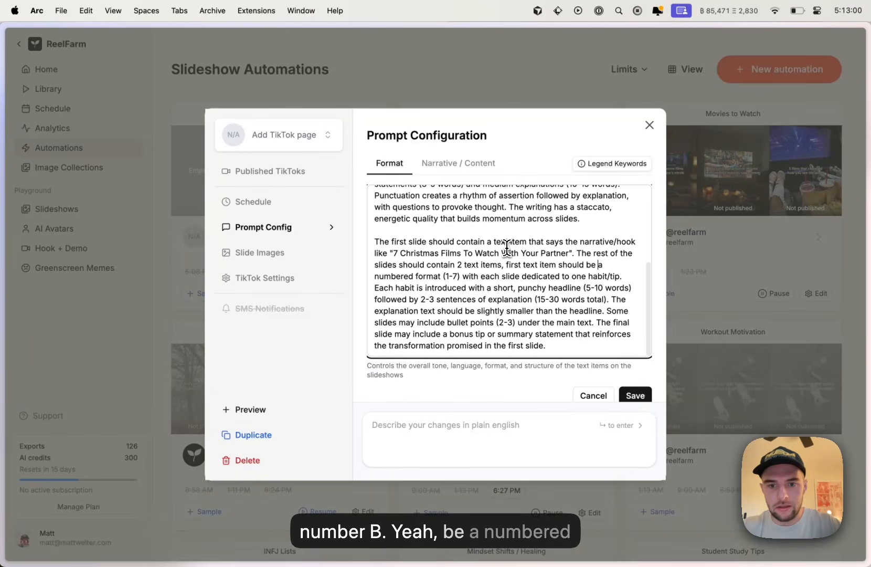
text(in)
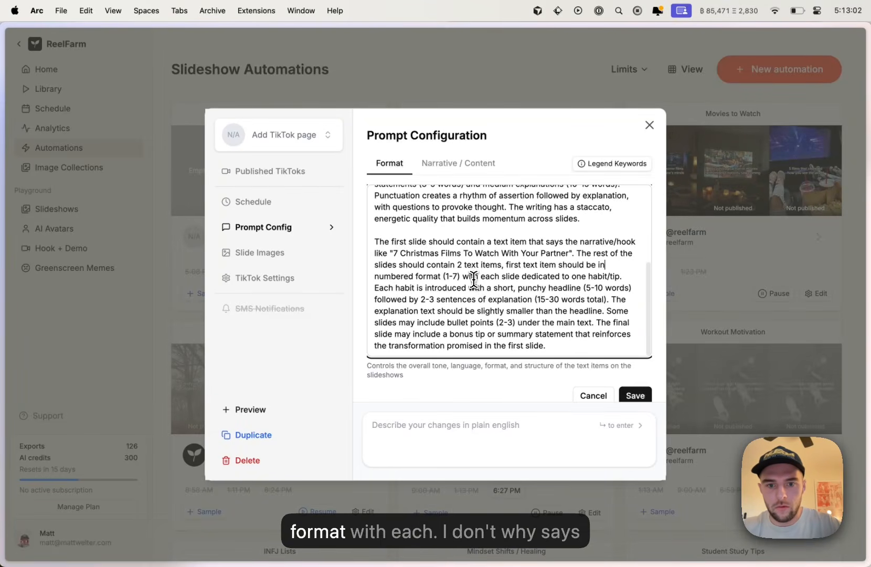
- Delete "each slide dedicated to one habit/tip." and split the text starting "Each habit is introduced" into its own paragraph
mouse_move(482, 276)
mouse_down()
mouse_move(643, 277)
mouse_move(482, 277)
mouse_up()
key(BackSpace)
key(Return)
key(Return)
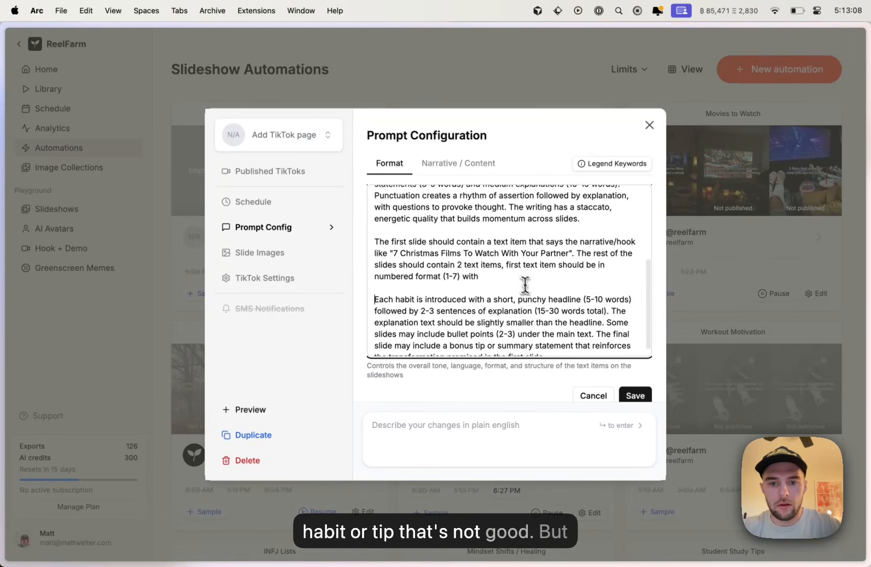
- Complete the first text item instruction after "with" by adding "the movie of the film, with the year it came out in parenthesis"
click(517, 275)
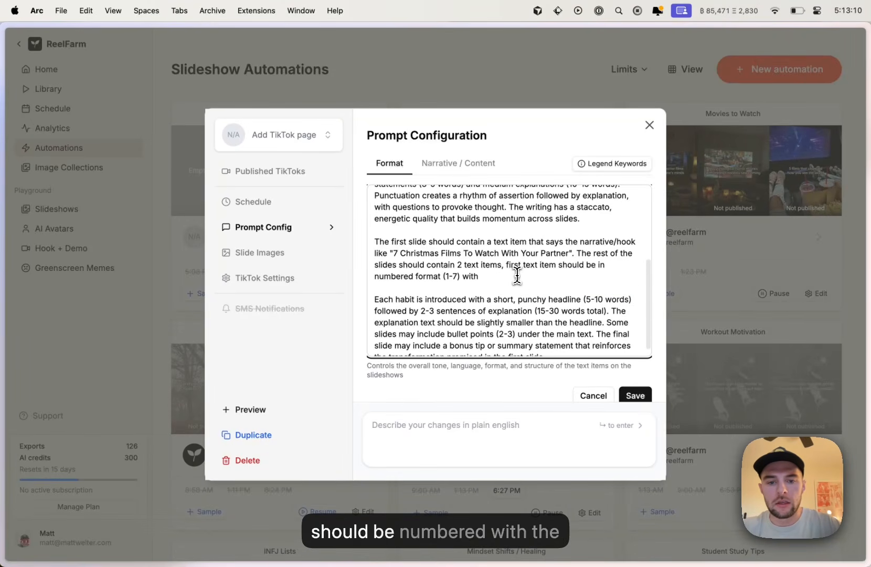
text(the )
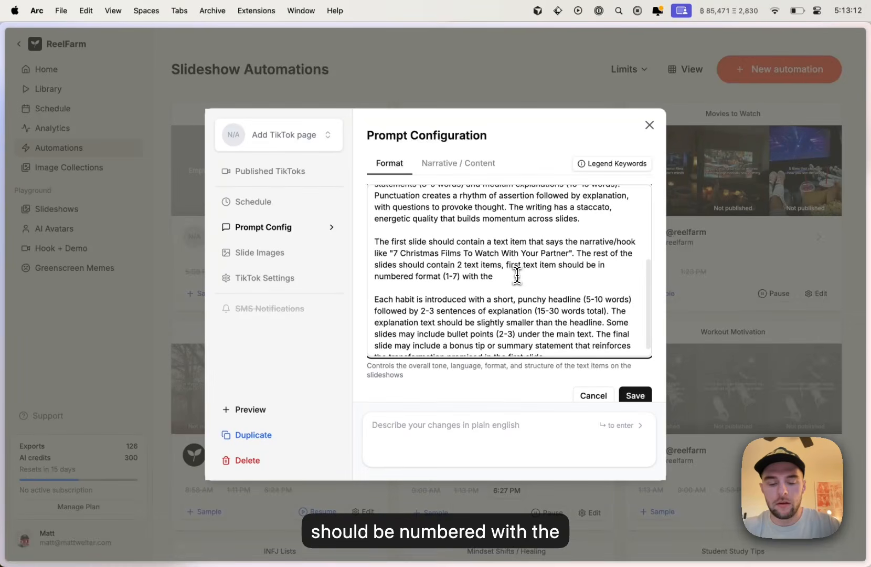
text(movie of the film,)
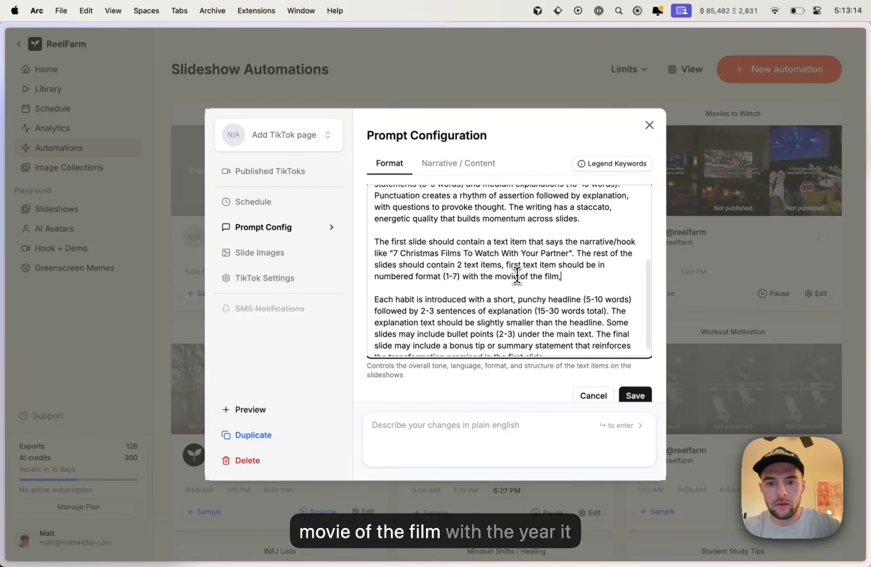
text( with the year i)
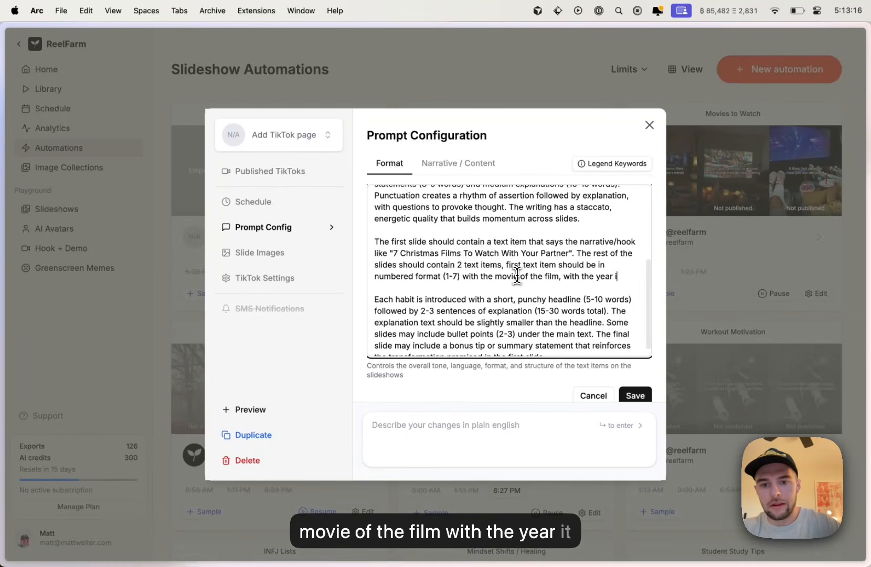
text(st)
key(BackSpace)
key(BackSpace)
text(t came out in)
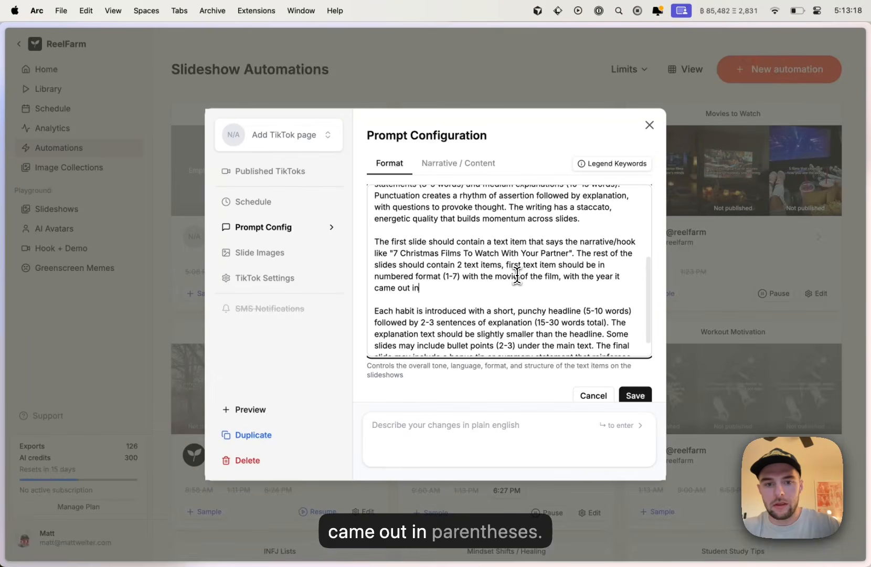
text( parenthesis)
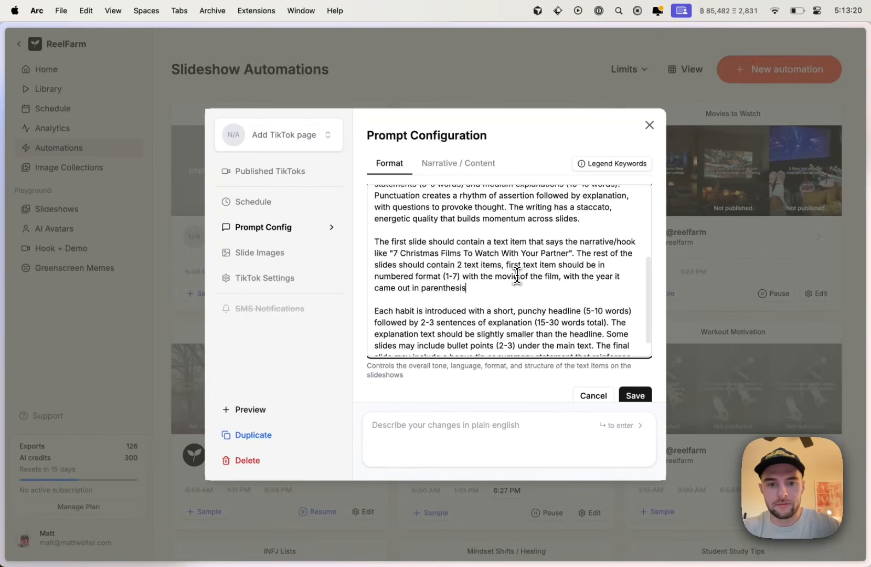
- Extend the Format prompt after "parenthesis" with ". The second text item should be 20-30 words talking about the movie summary/plot."
text(. The)
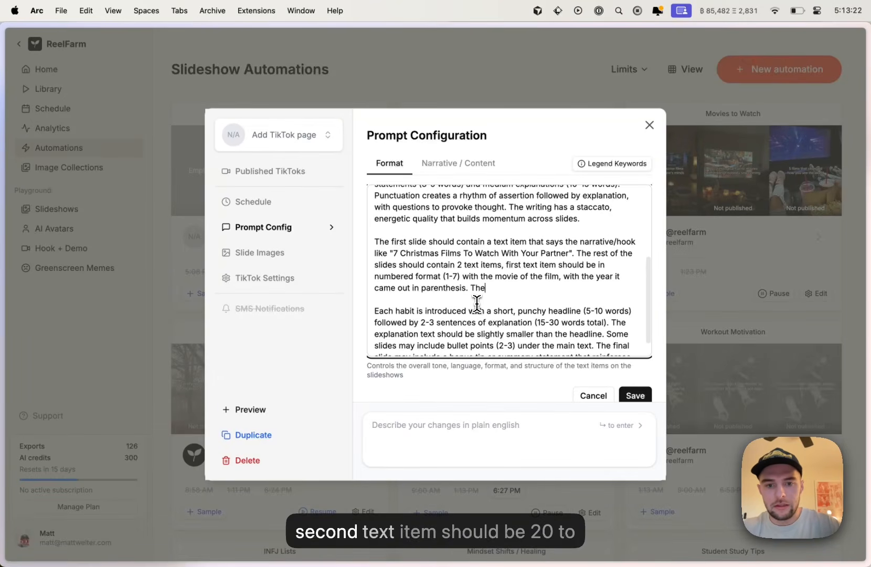
text( second text ite)
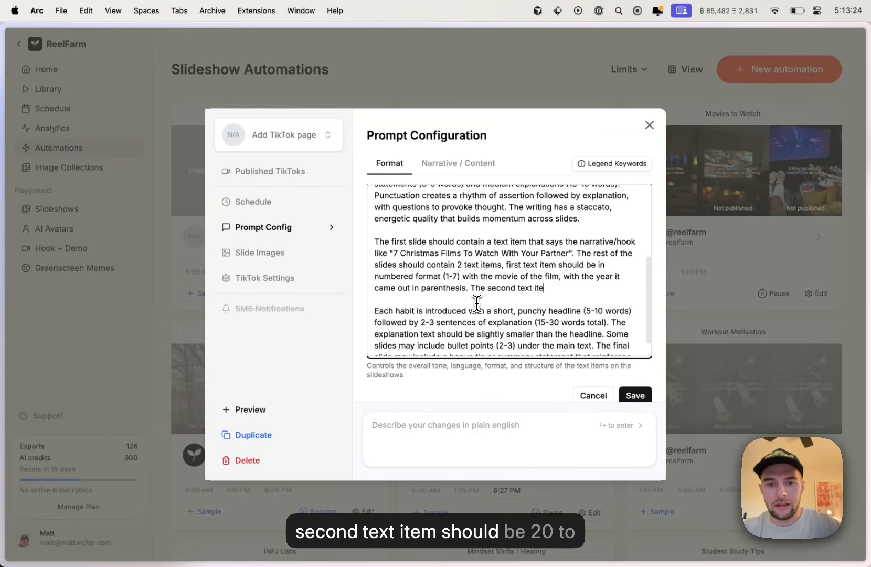
text(m should be 20-3)
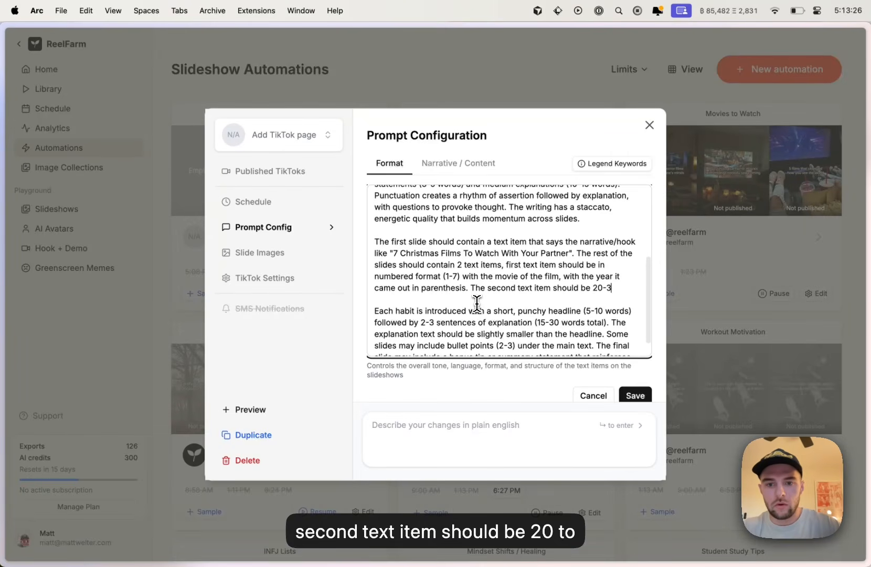
text(0 words talki)
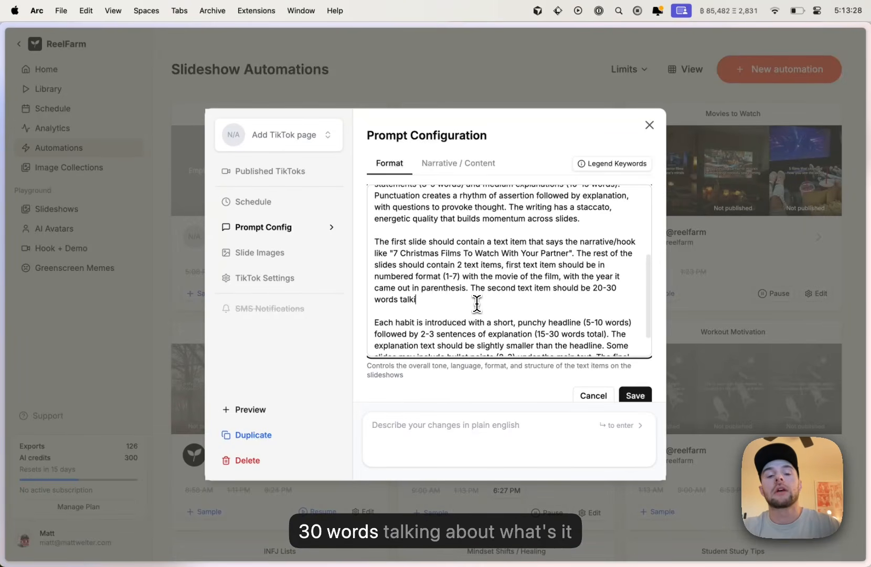
text(ng about )
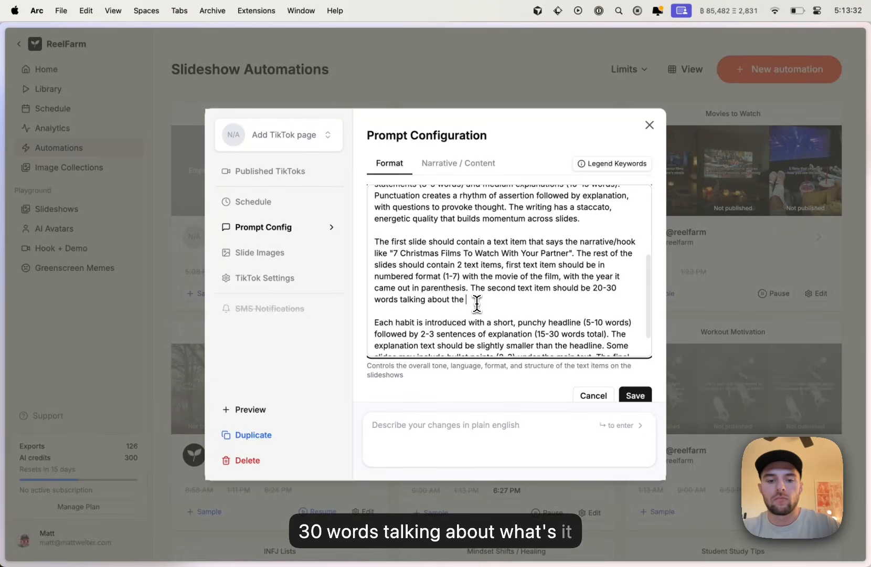
text(the movie)
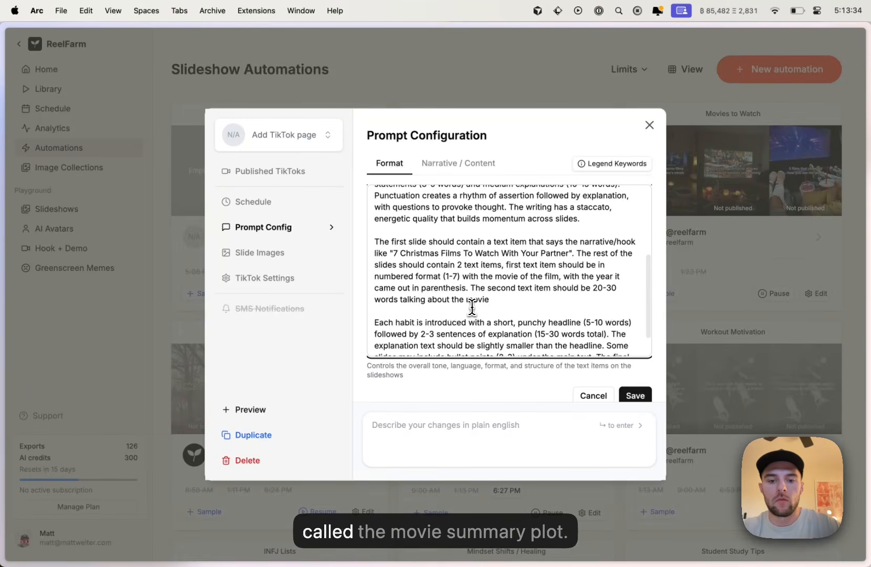
text( summary/plot.)
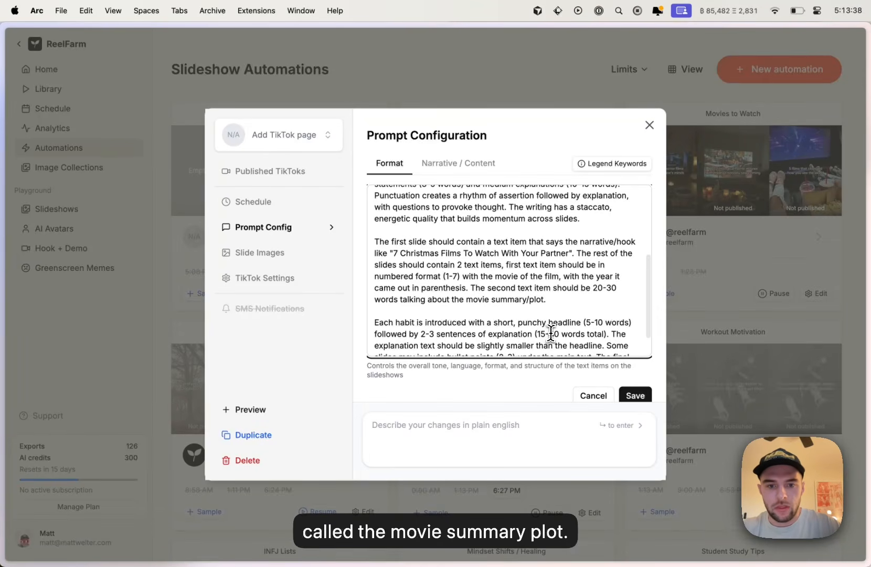
- Delete the closing paragraph of the Format prompt that starts with "Each habit is introduced"
scroll(551, 331, down, 2)
shift+click(577, 342)
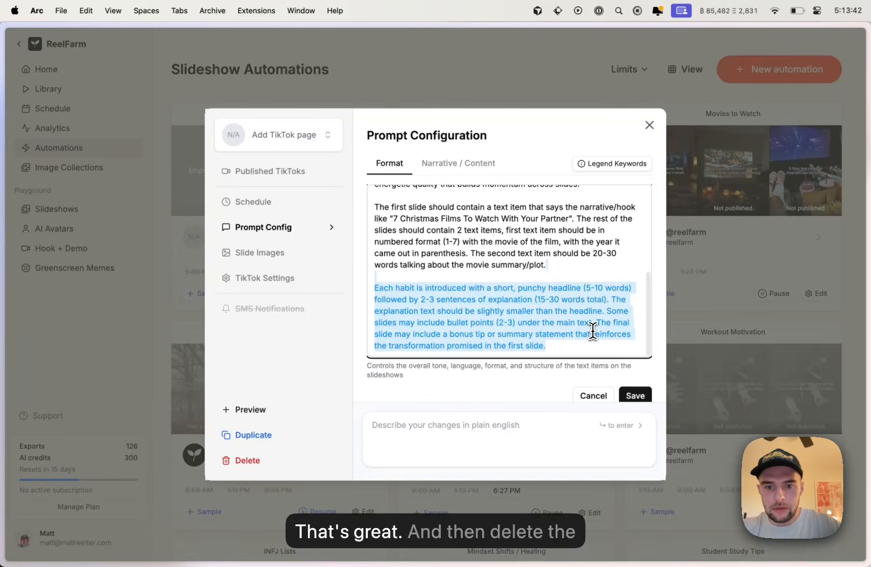
key(BackSpace)
- Replace the opening tone paragraph of the Format prompt with "The text should be written in a conversational, authentic, personable,"
scroll(582, 323, up, 1)
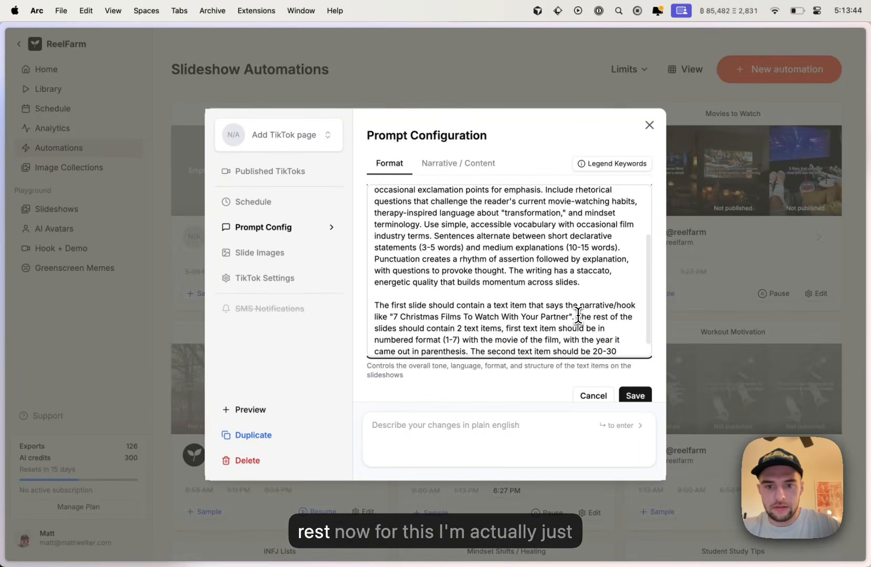
click(608, 284)
drag(609, 284, 475, 133)
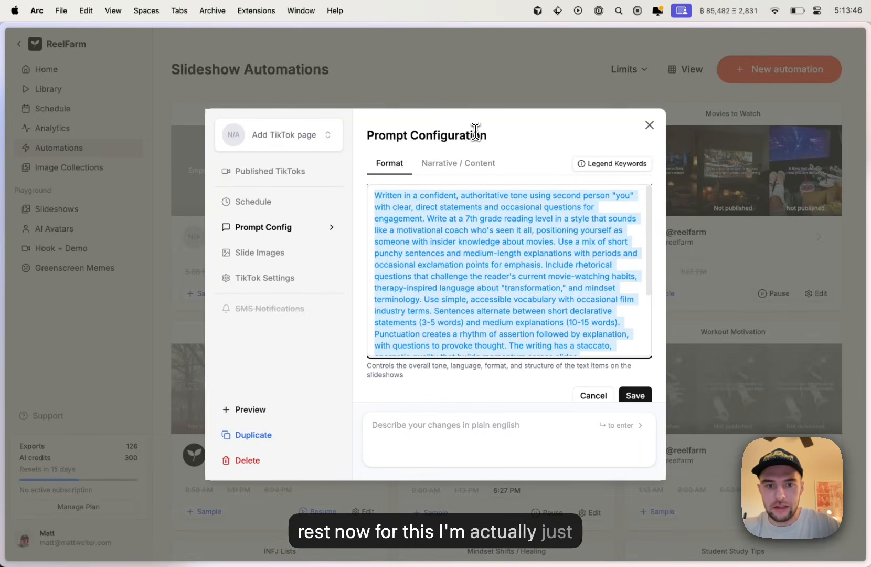
text(The )
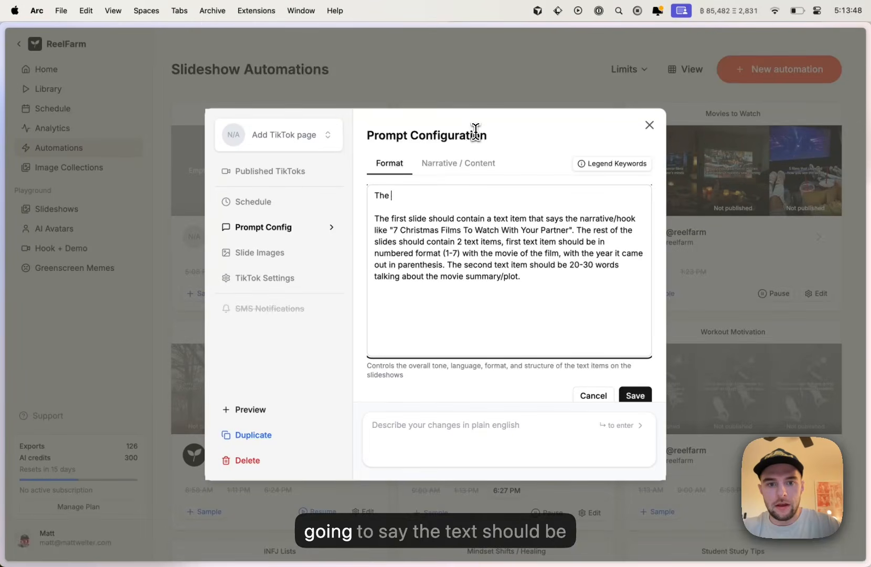
text(text should be wrr)
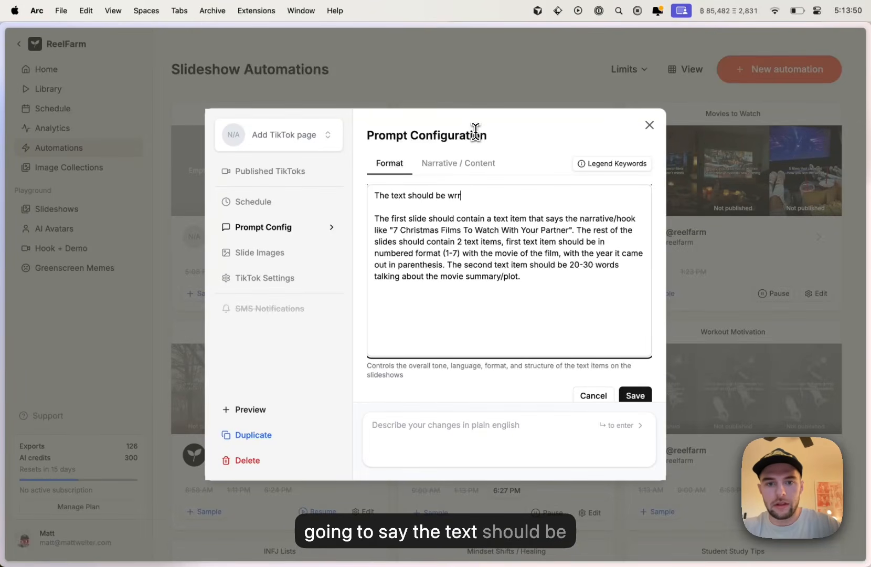
text(iten in )
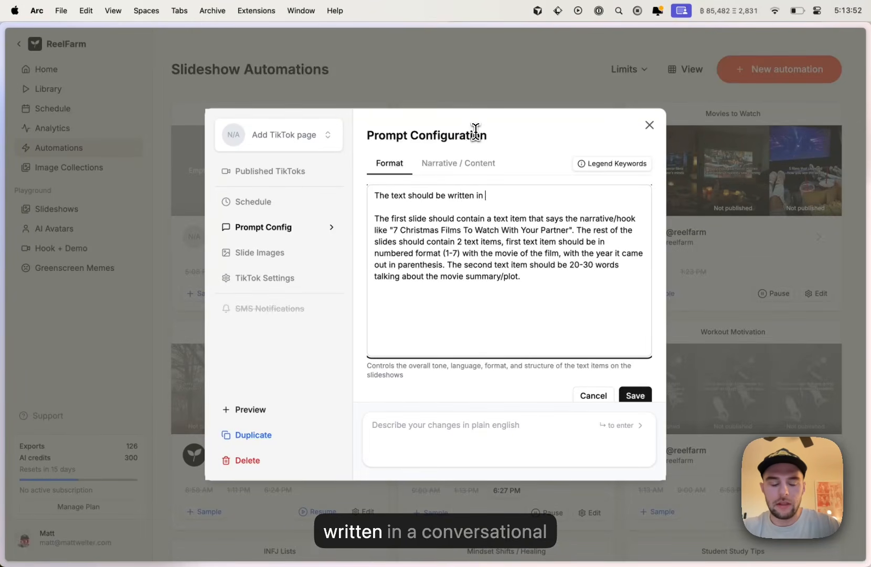
text(a con)
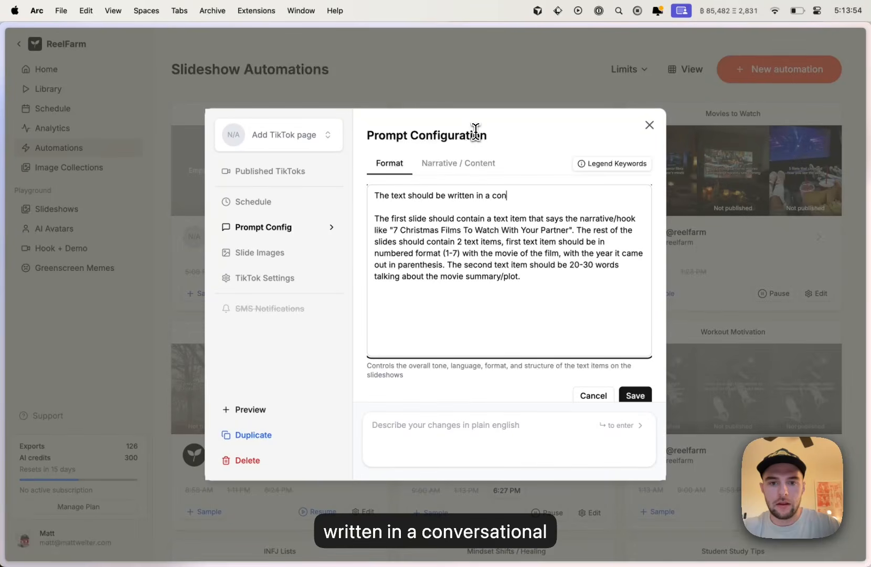
text(versational)
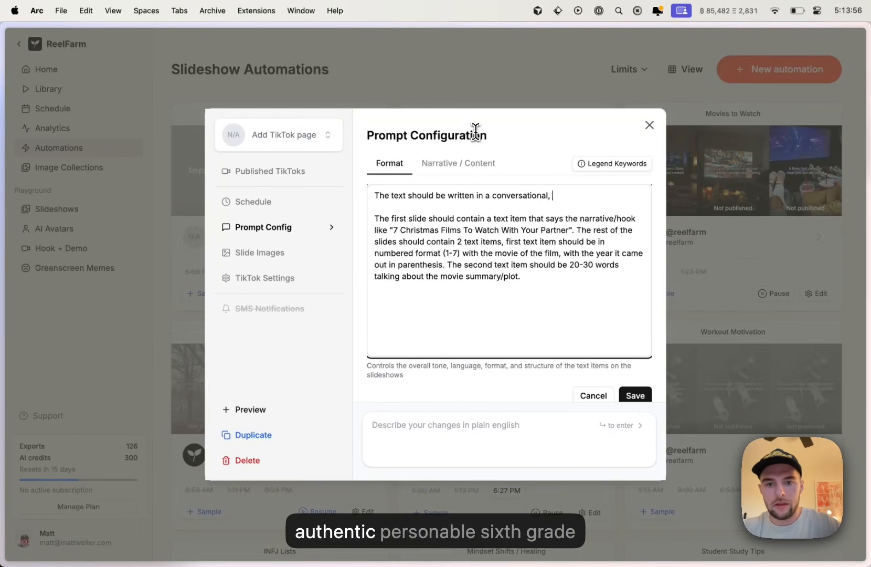
text(, authentic, persona)
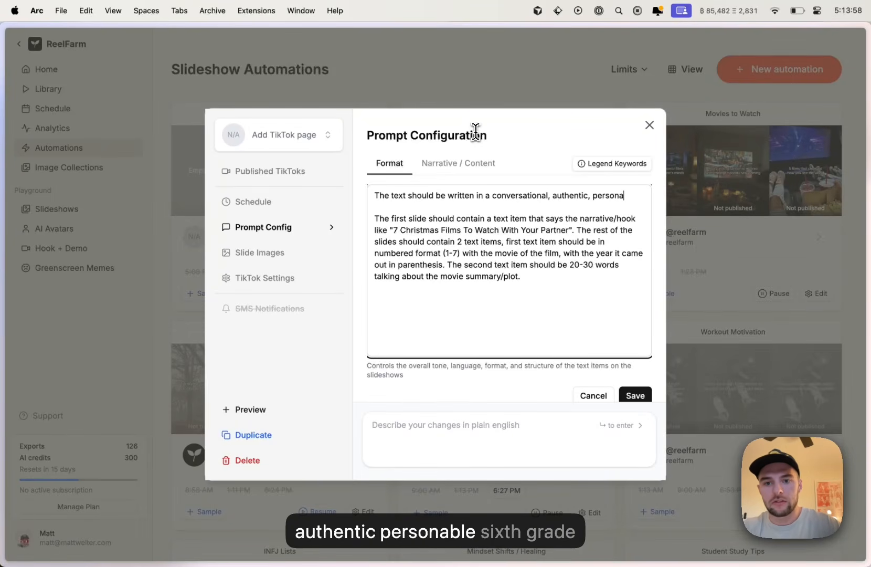
text(ble,)
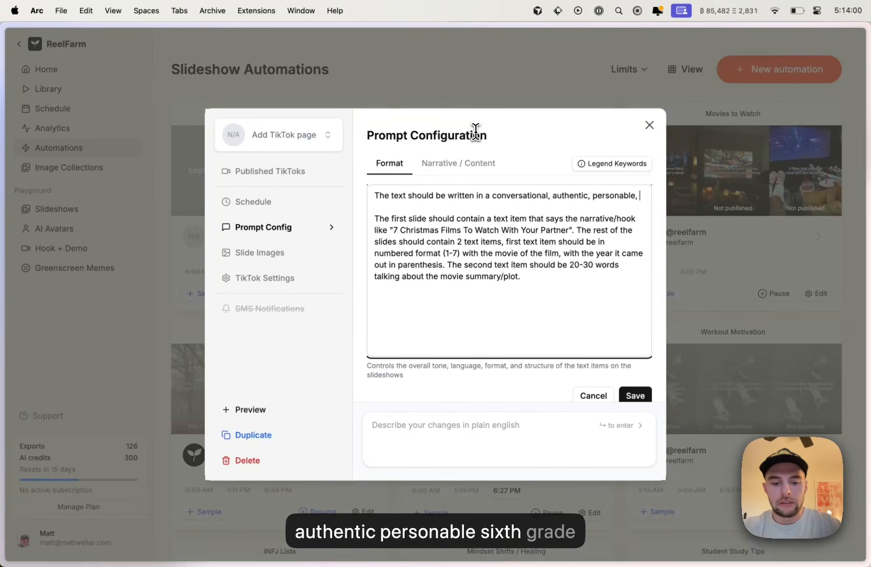
- Complete the opening sentence with "5th grade writing level as if someone was recommending a movie to a friend."
text(6th)
key(BackSpace)
key(BackSpace)
key(BackSpace)
text(5)
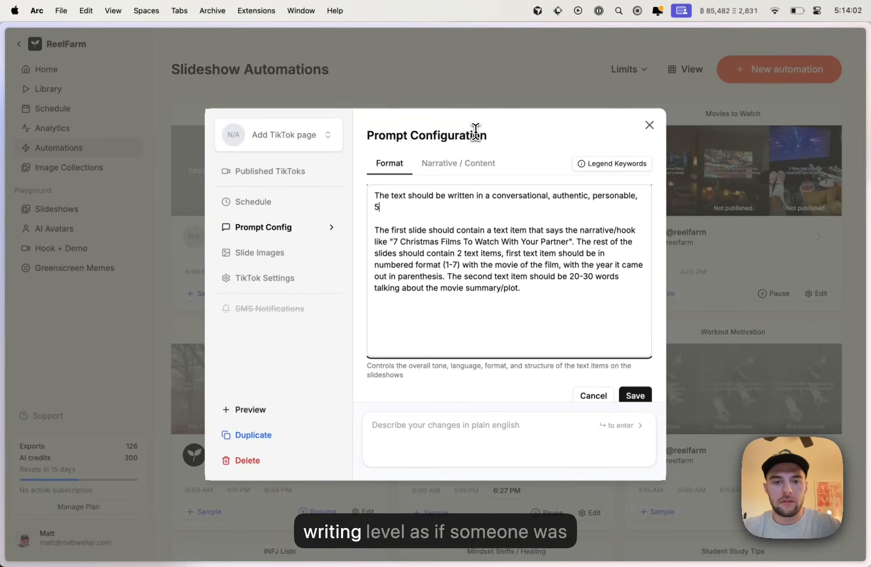
text(th grade writ)
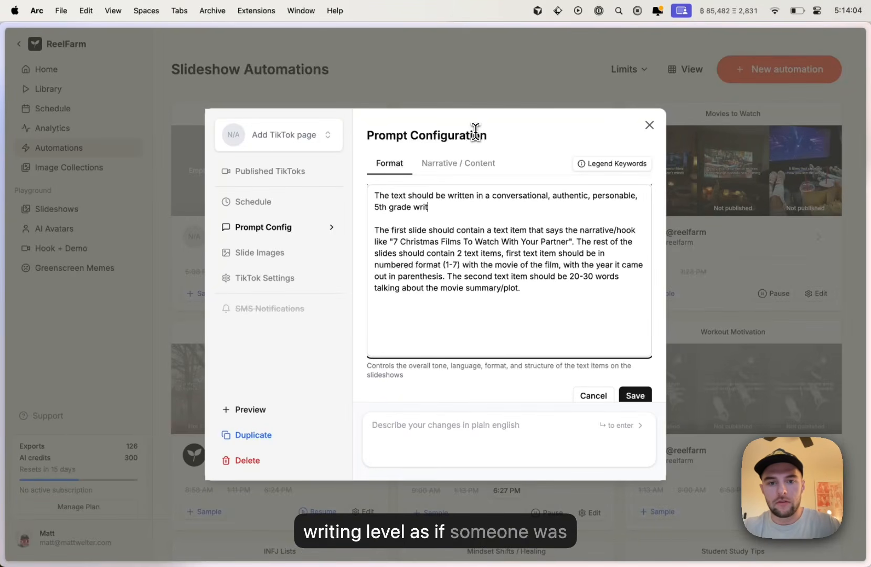
text(ing level as if so)
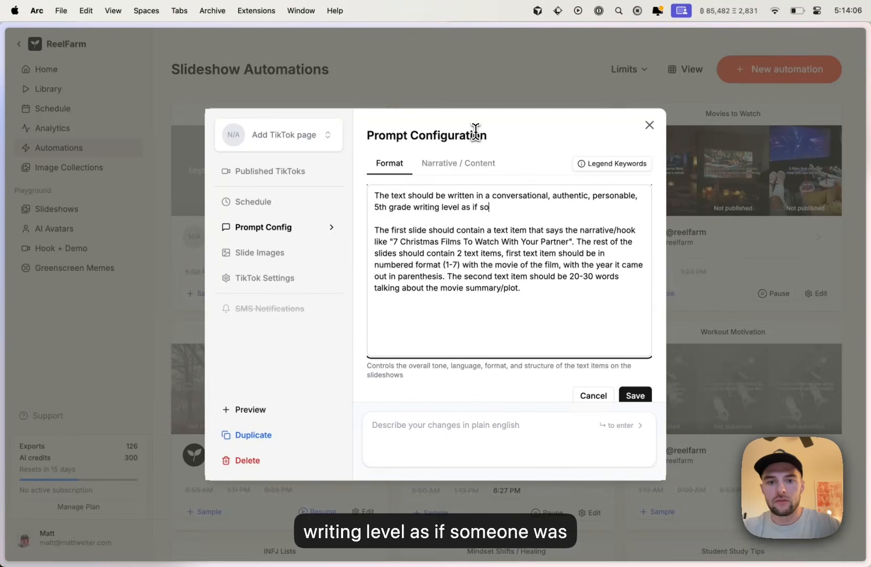
text(meone was re)
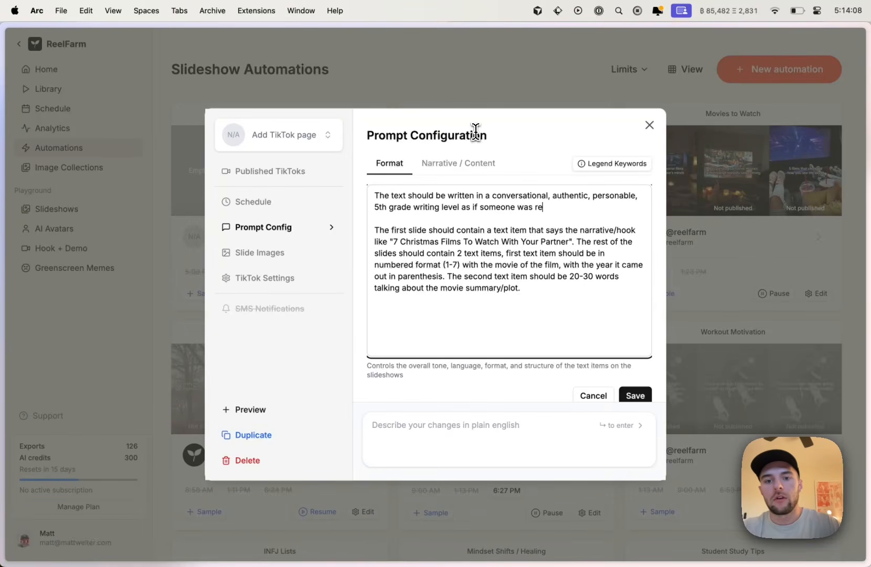
text(commending a movie to a)
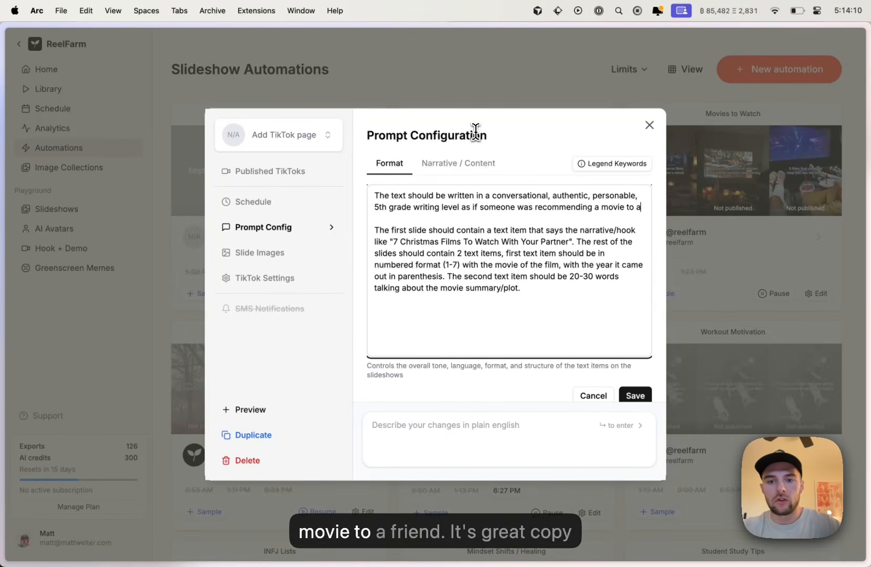
text( froieend.)
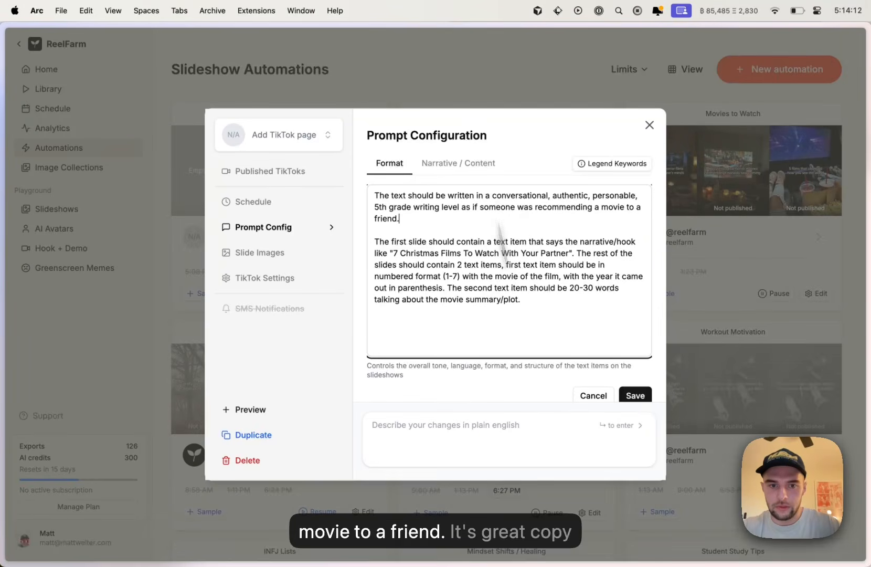
- Select the entire Format prompt and save the rewritten instructions
key(super+a)
click(546, 308)
click(643, 398)
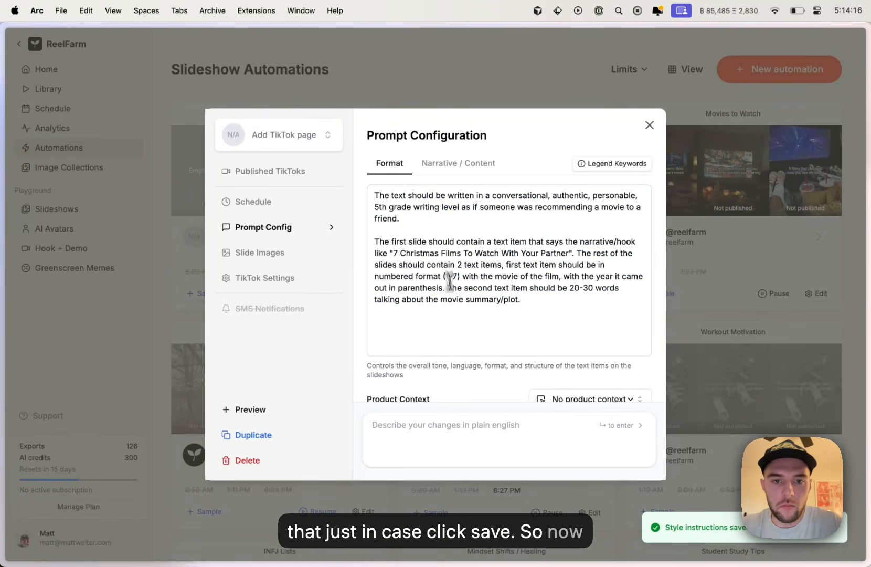
- Remove "(1-7)" after "numbered format" in the Format prompt's first text item instruction
mouse_move(540, 301)
mouse_down()
mouse_move(389, 190)
mouse_move(540, 306)
mouse_up()
click(420, 214)
click(540, 307)
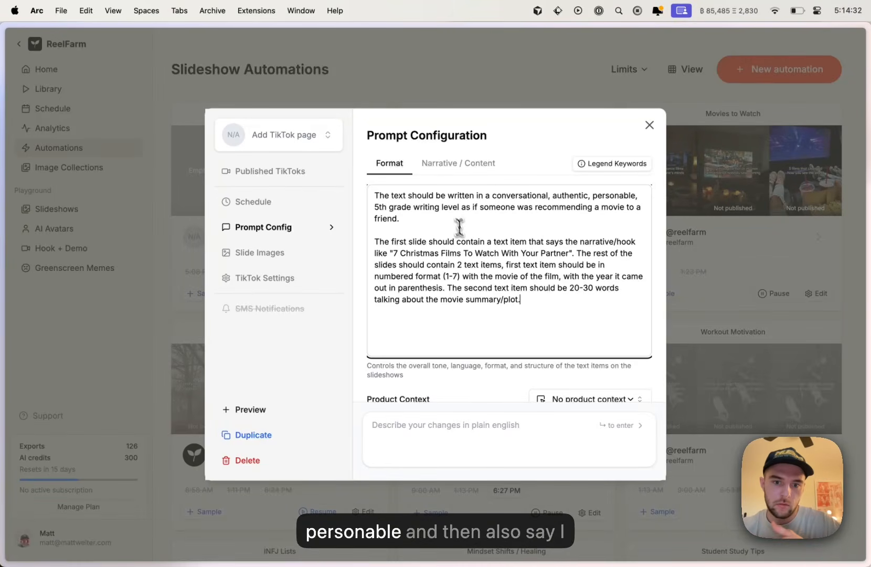
click(461, 276)
key(BackSpace)
key(BackSpace)
key(BackSpace)
key(BackSpace)
key(BackSpace)
key(BackSpace)
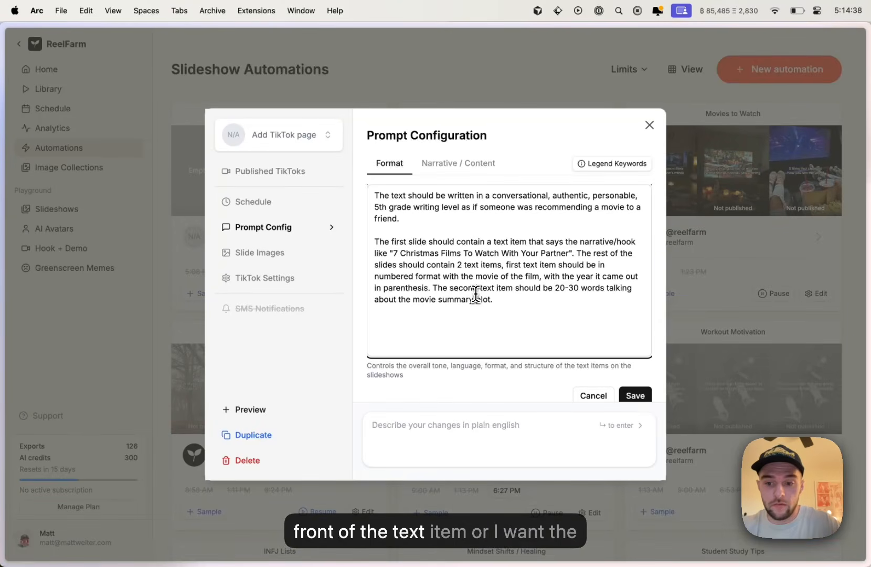
- Insert "SMALL FONT SIZE" after "The second text item should" and save the Format prompt
drag(543, 302, 500, 277)
click(500, 277)
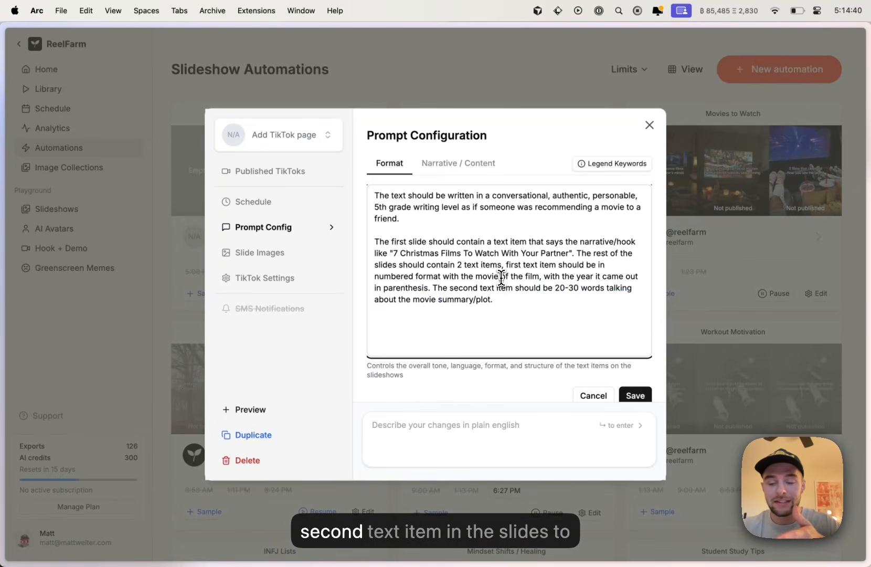
drag(555, 289, 580, 298)
click(576, 297)
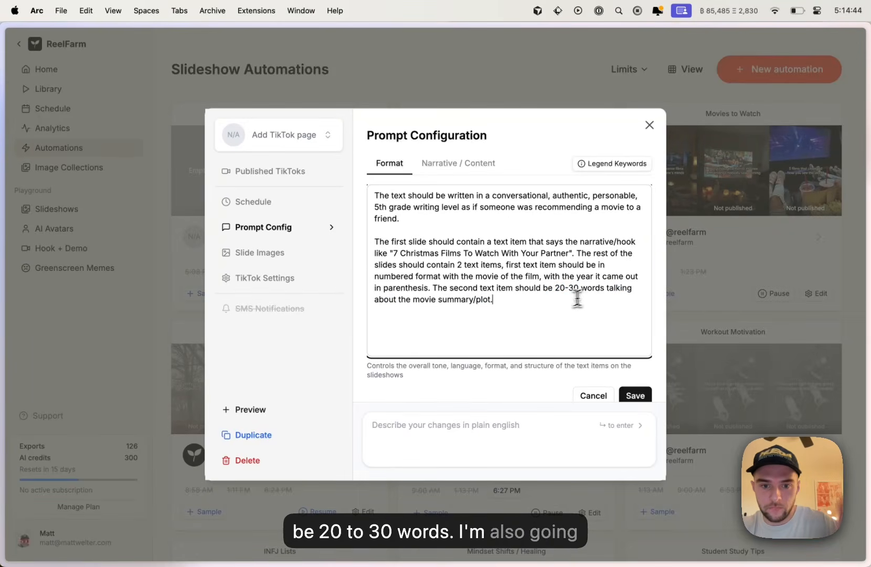
click(543, 287)
text(SMAL)
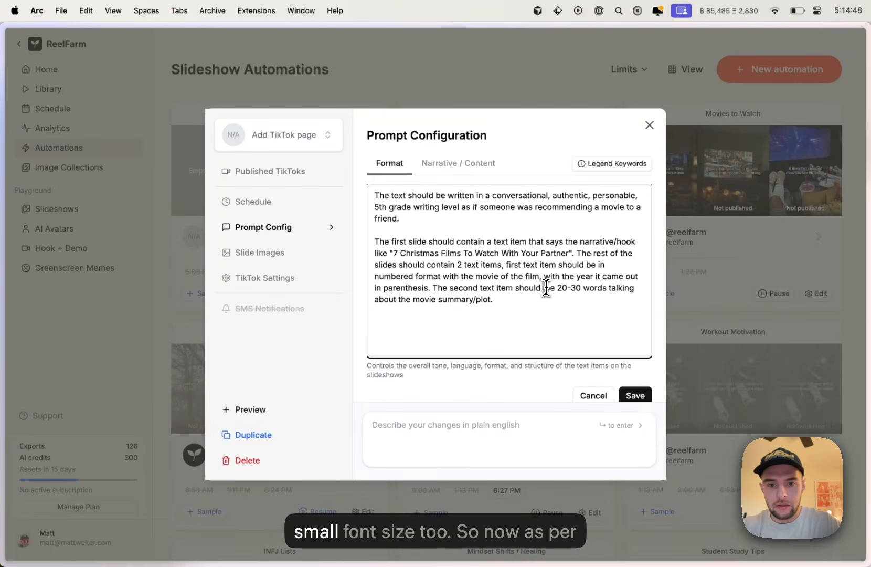
text(L FONT SIZE)
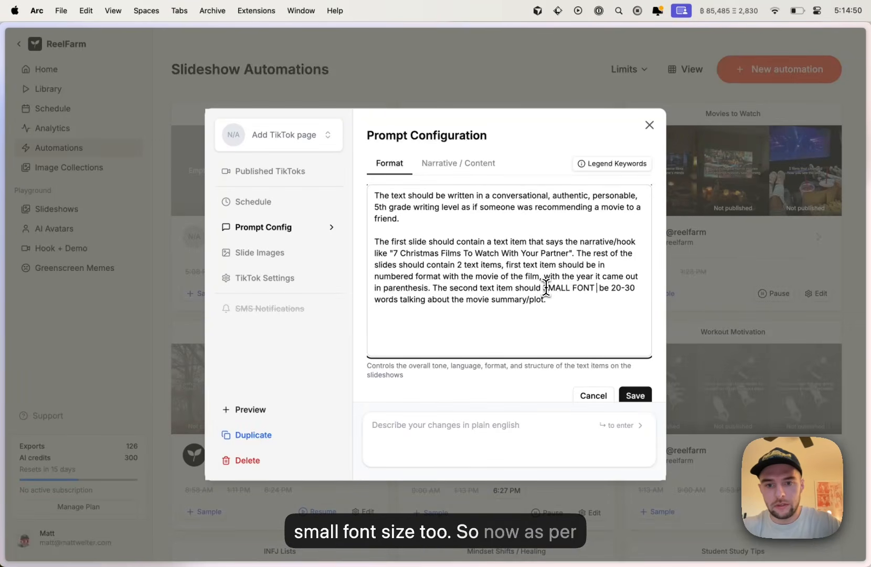
click(639, 395)
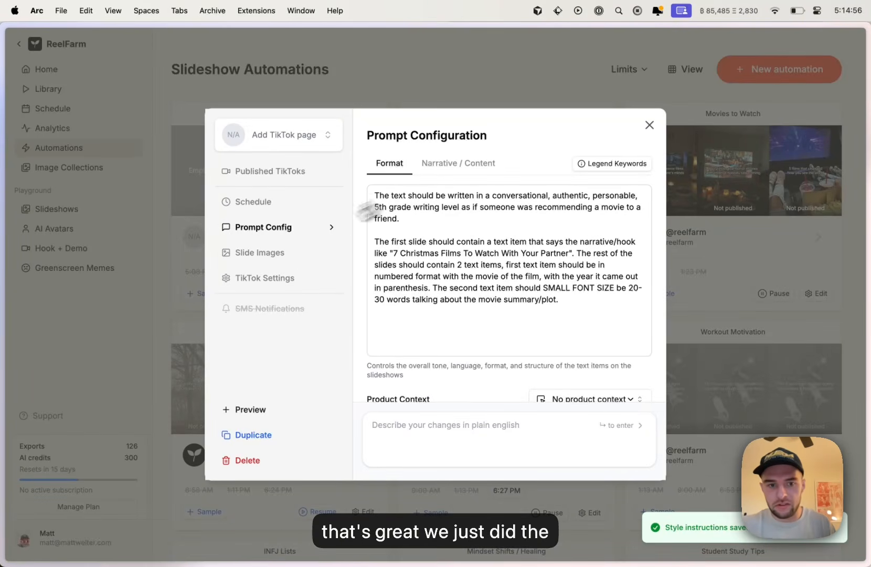
- Check the automation's slide image settings, and go to the image collections to look at the form for an empty collection
click(274, 255)
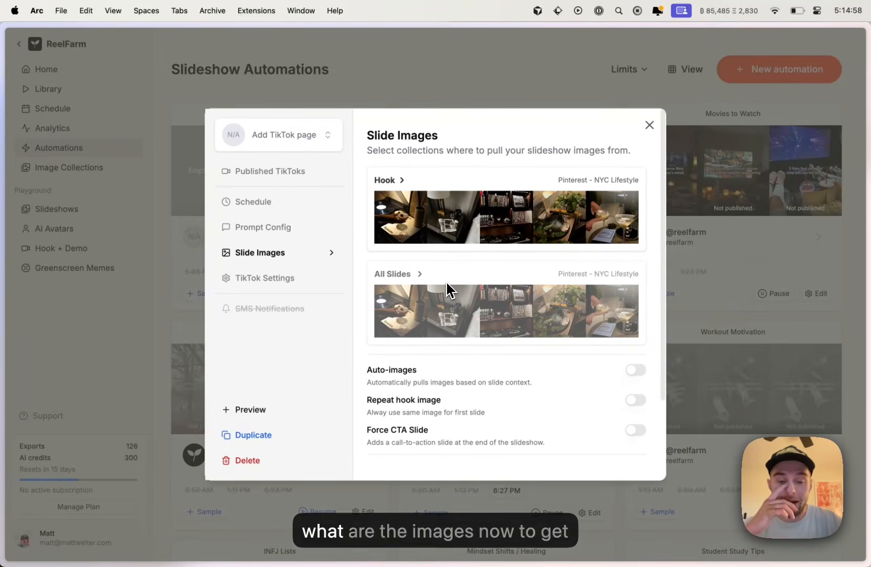
click(64, 315)
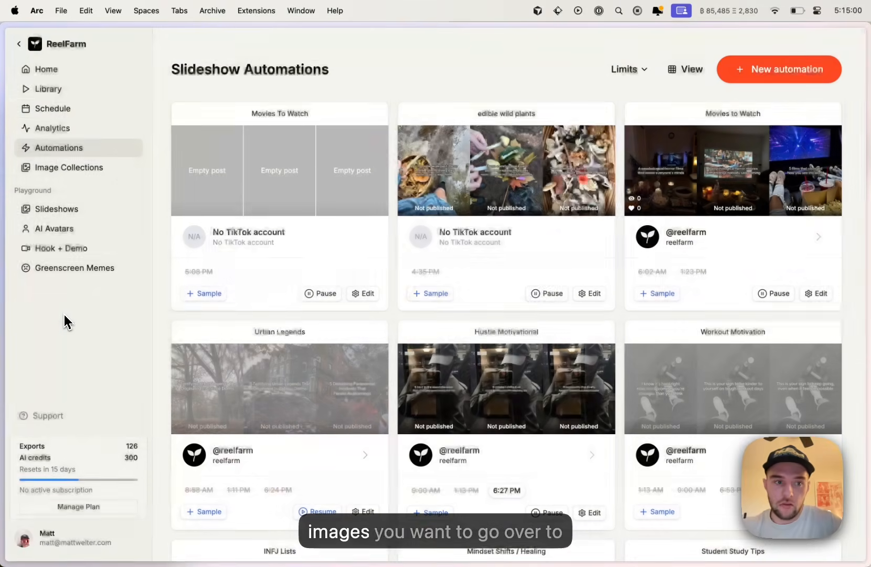
click(80, 173)
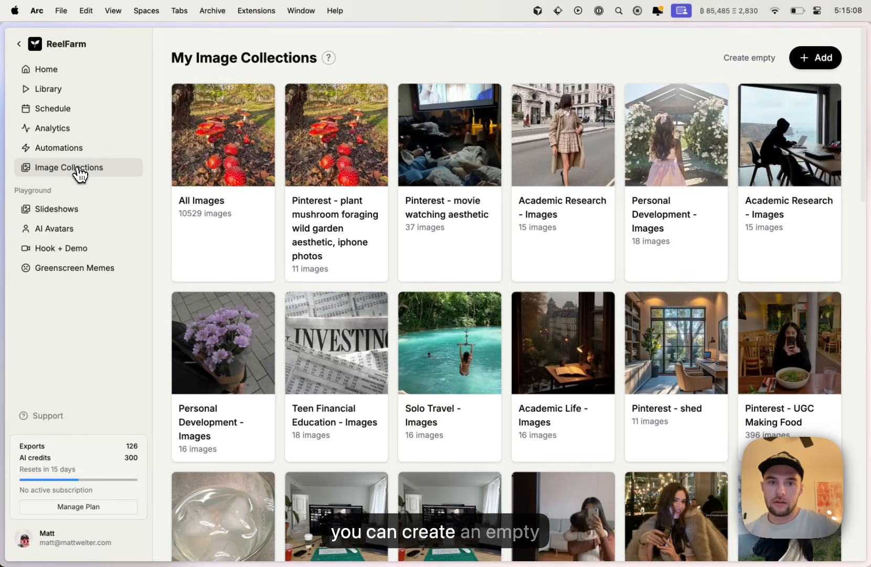
click(760, 61)
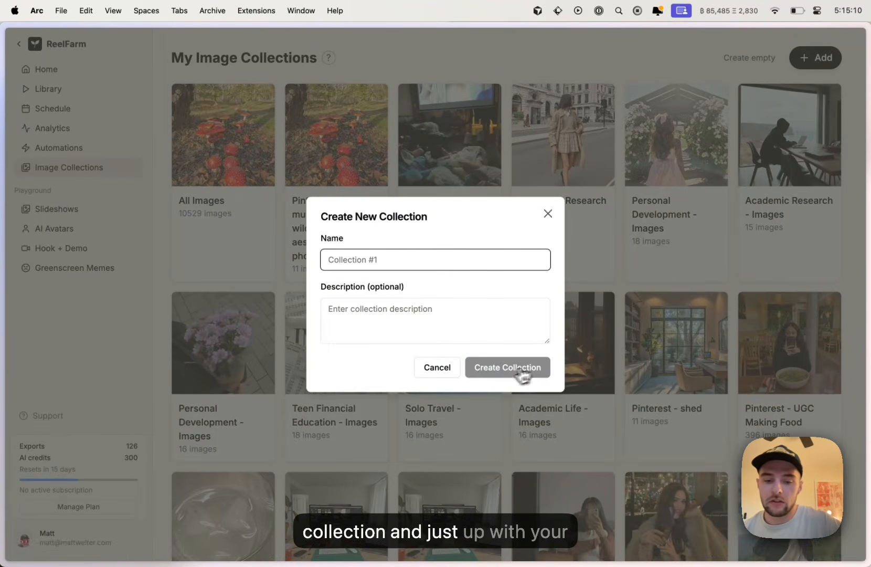
click(430, 370)
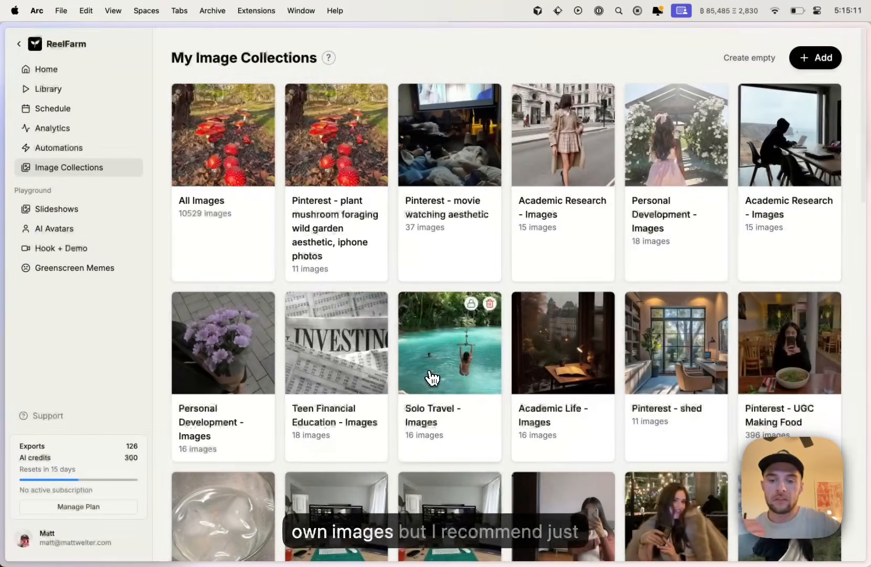
- Start adding an image collection and search Pinterest for "watching movie aesthetic"
click(807, 57)
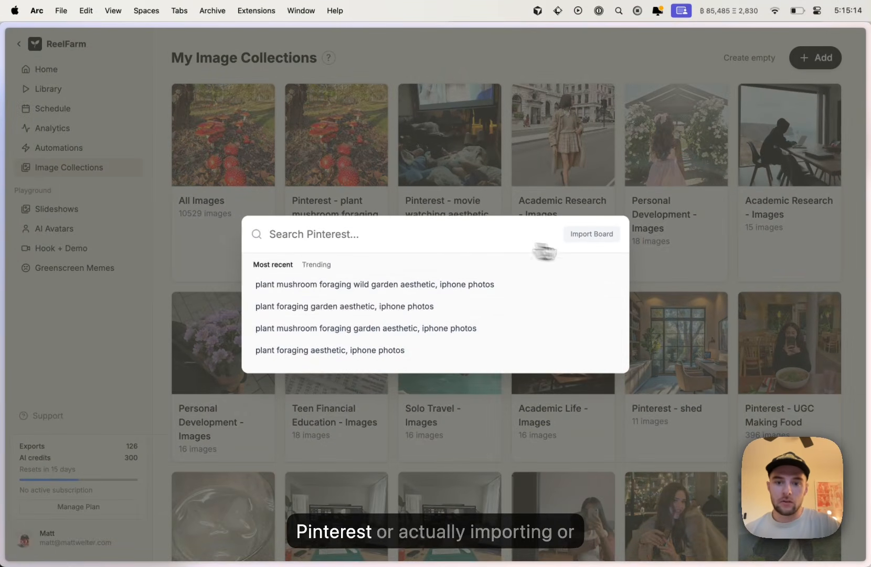
click(608, 237)
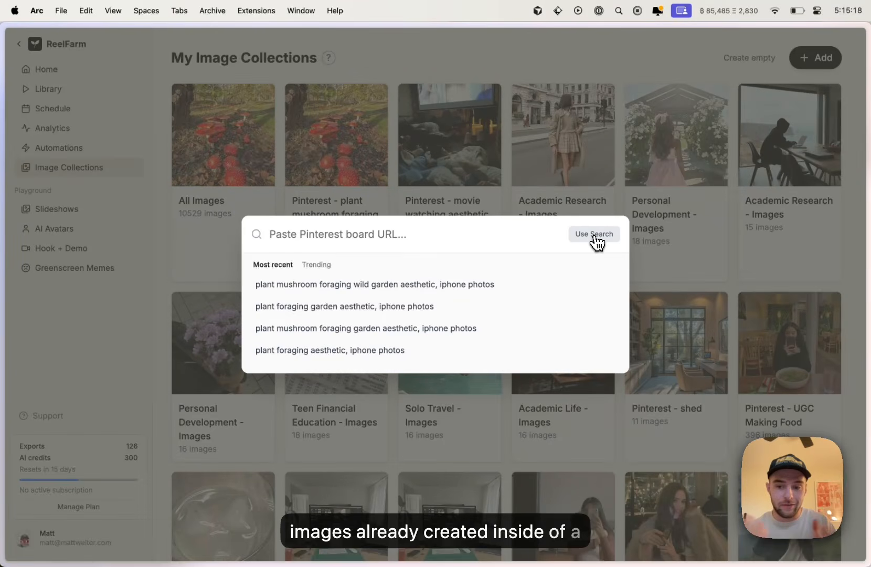
click(596, 239)
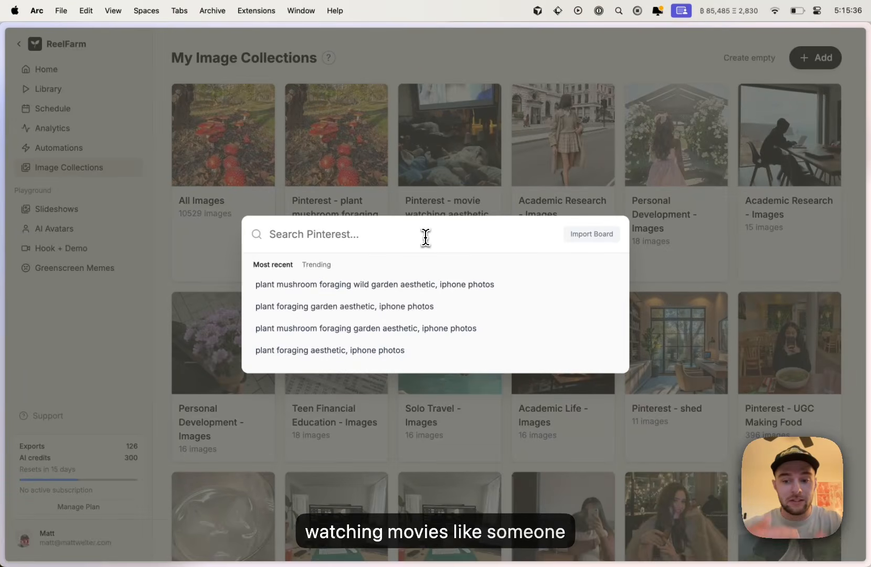
text(watching mvo)
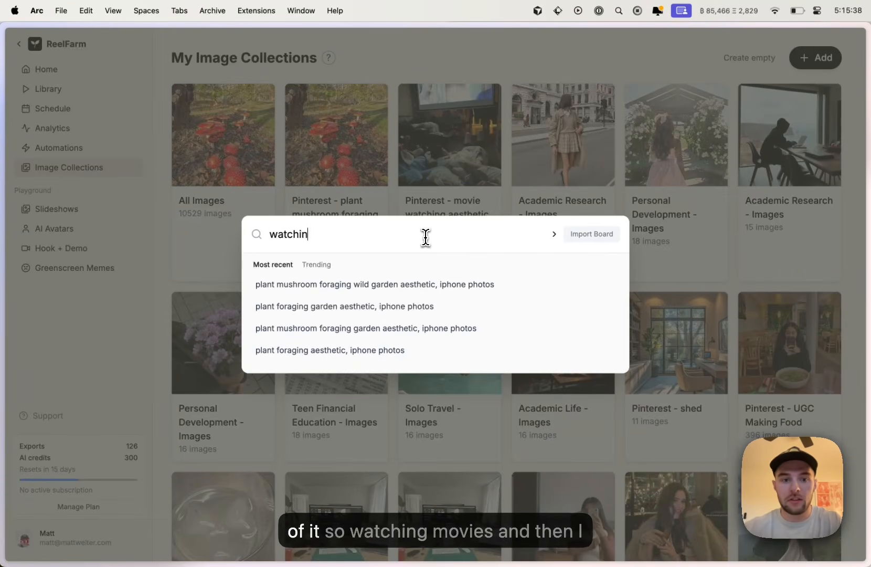
key(BackSpace)
text(o)
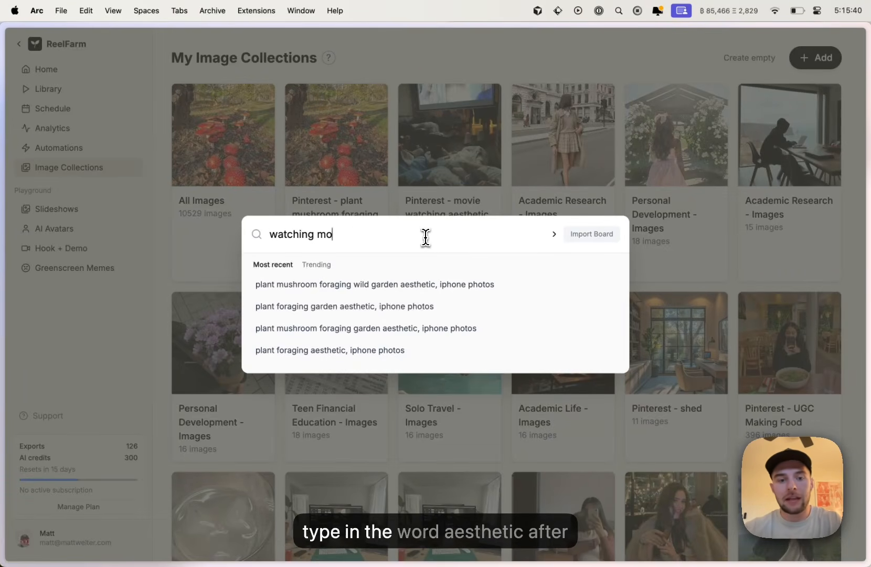
text(vie aesthetic)
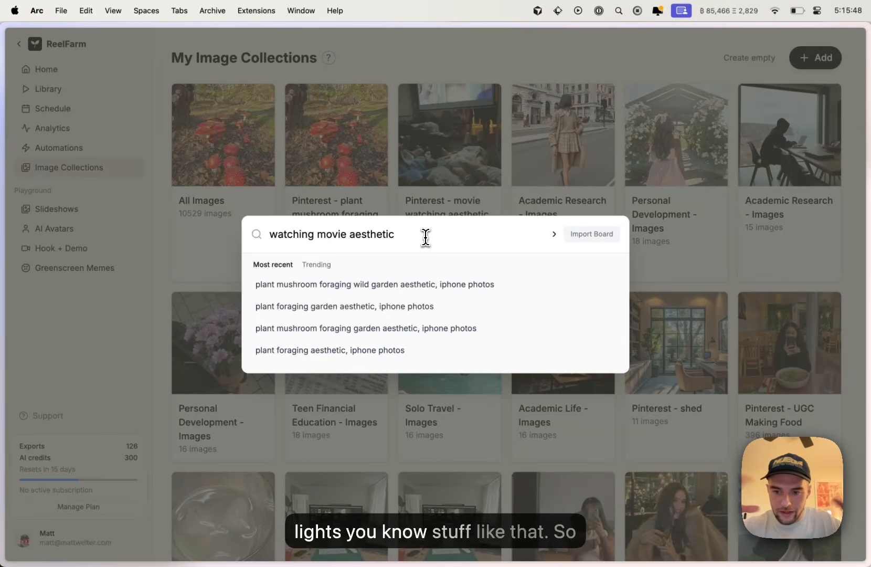
key(Return)
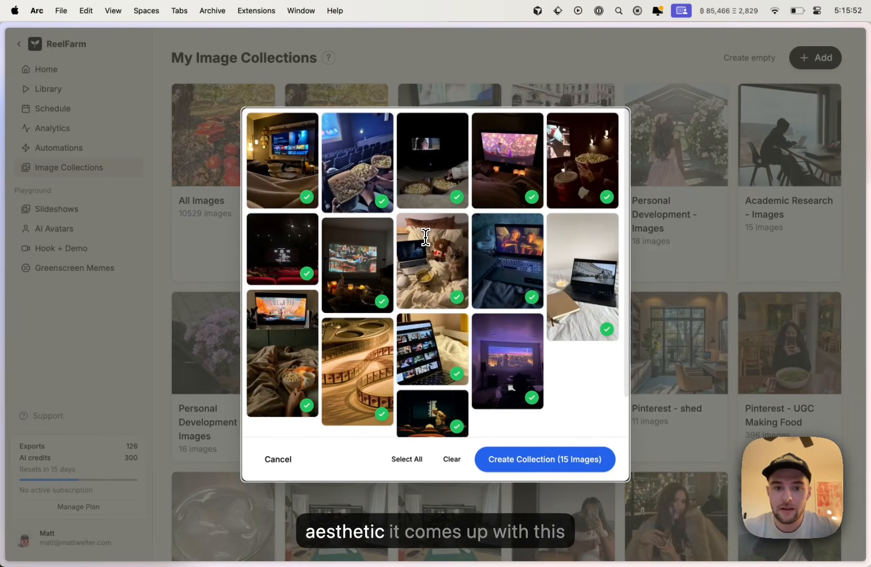
- Deselect the horizontal theater-credits image and the square image of a laptop showing a streaming catalogue
scroll(425, 236, down, 2)
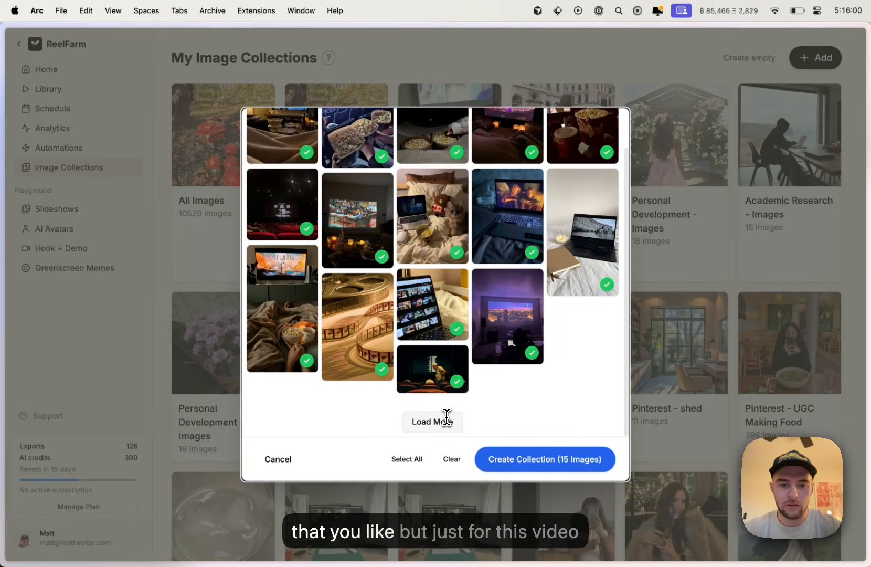
scroll(436, 380, up, 5)
scroll(436, 380, up, 1)
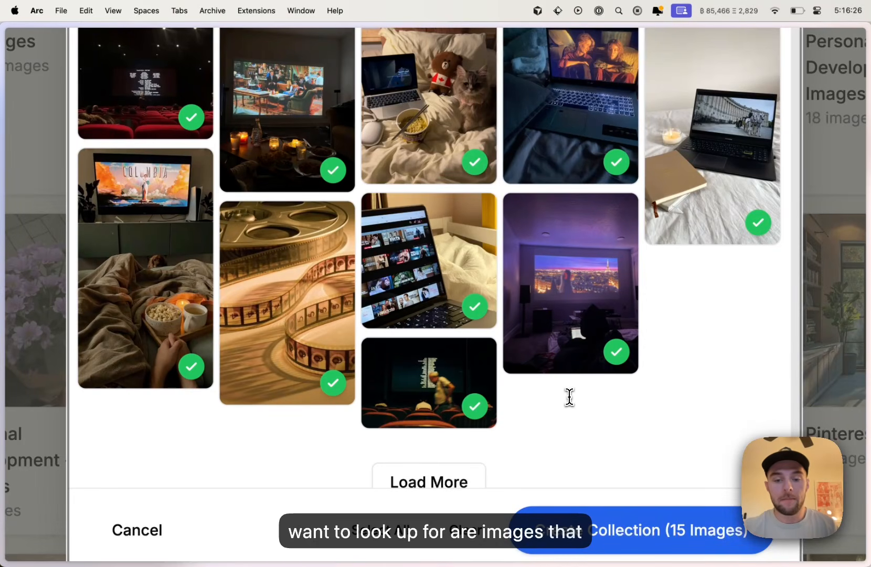
scroll(569, 397, up, 5)
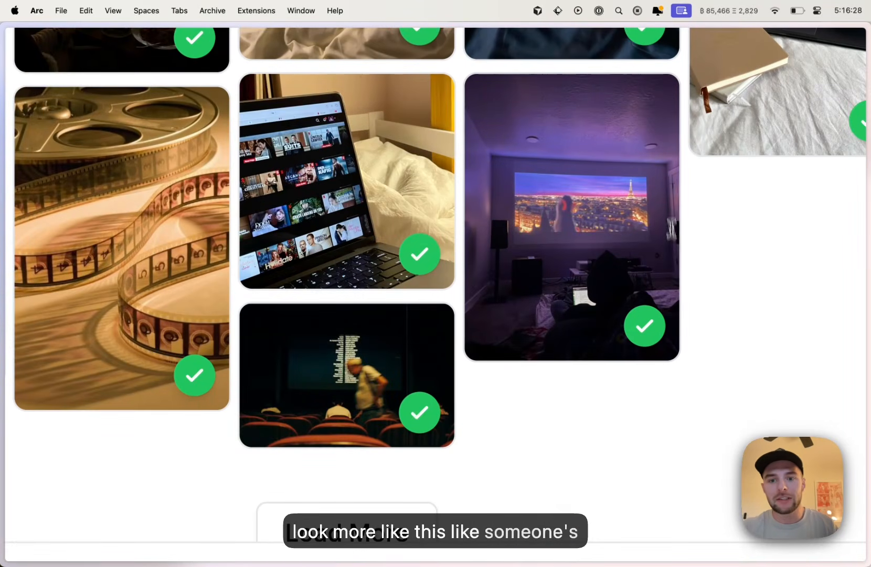
scroll(585, 291, down, 5)
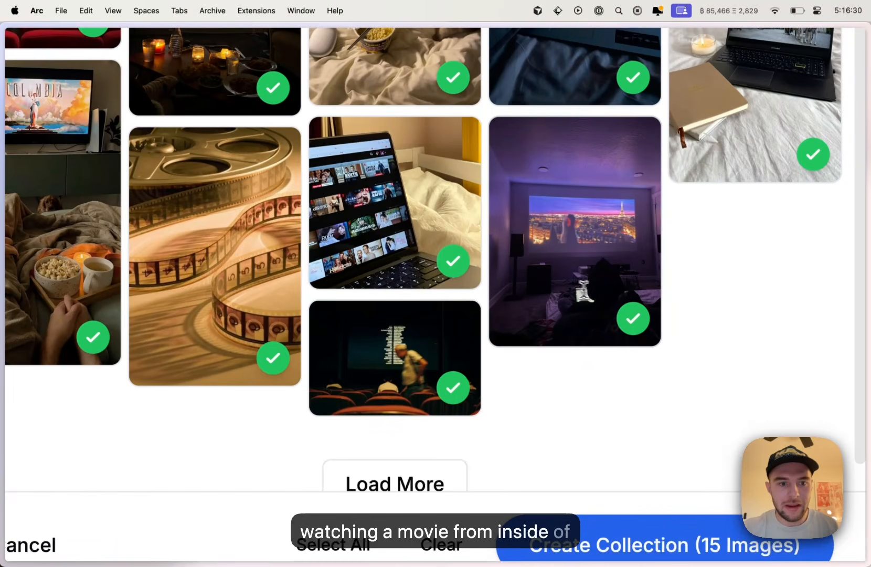
scroll(124, 238, up, 3)
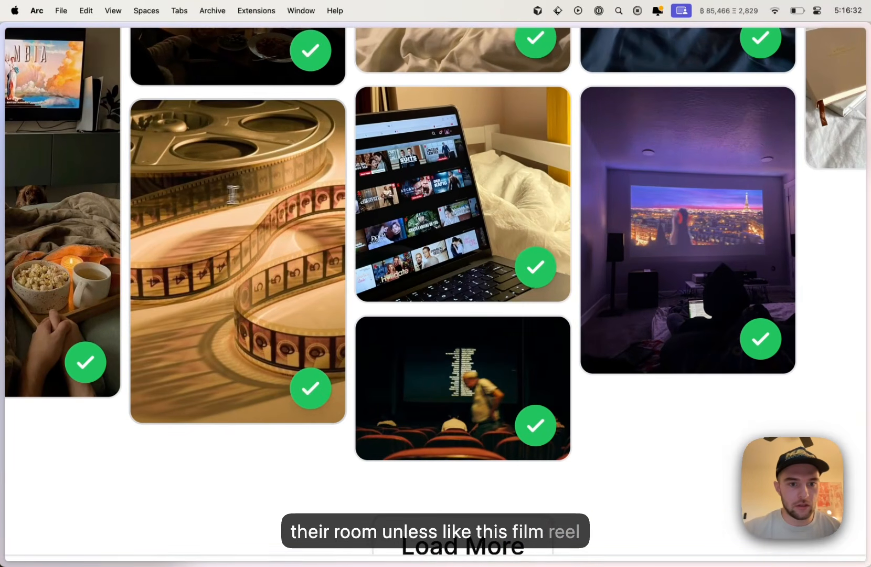
scroll(257, 364, down, 5)
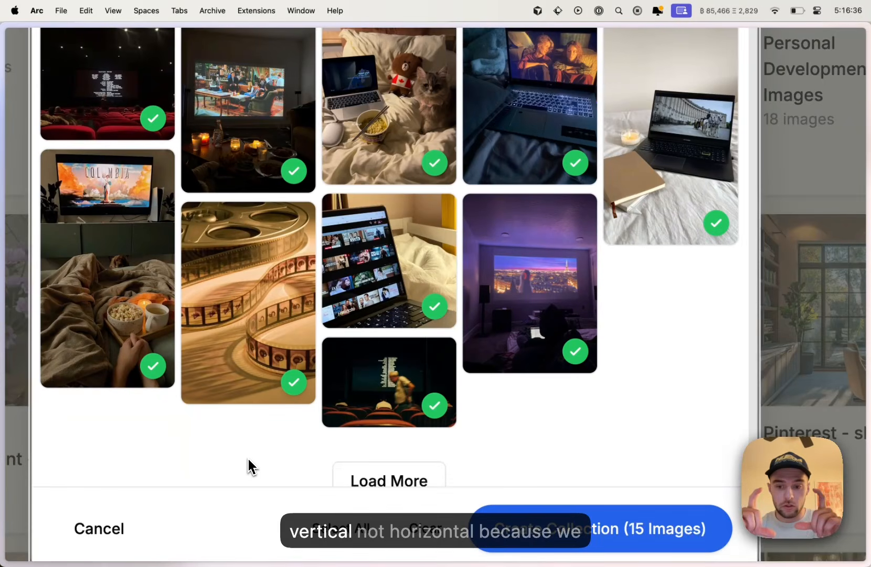
click(386, 395)
scroll(388, 397, up, 5)
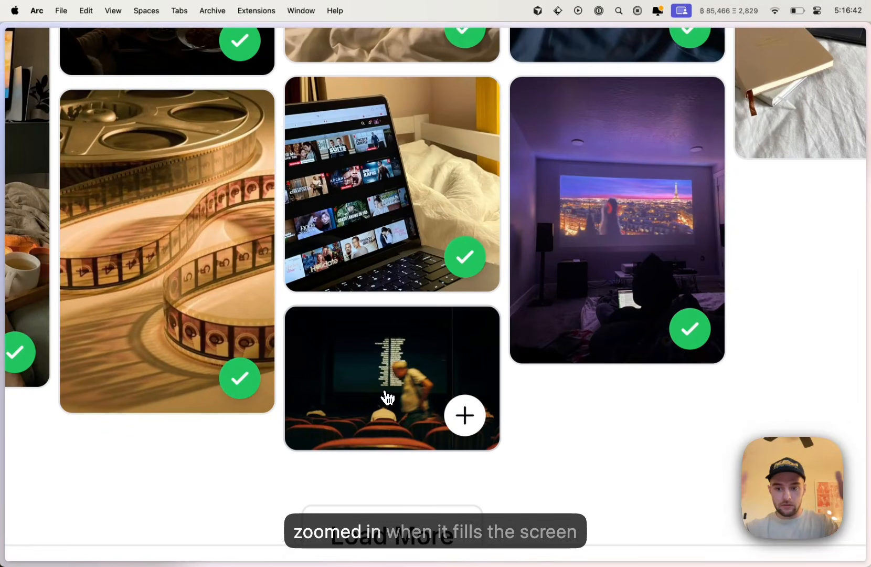
scroll(387, 397, down, 5)
scroll(385, 344, up, 4)
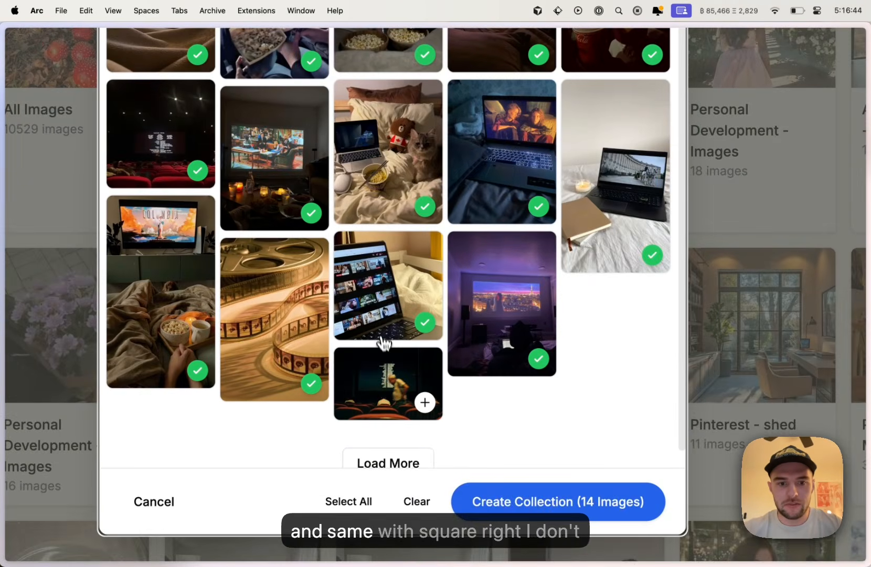
click(394, 294)
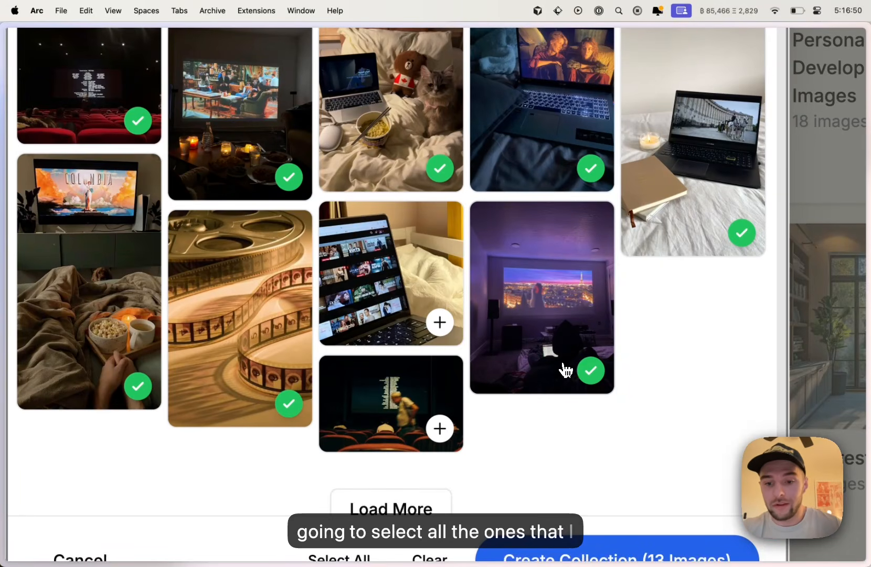
- Deselect the laptop on white sheets, the Columbia screen with popcorn tray, the film reel and the red-seat cinema image
click(737, 164)
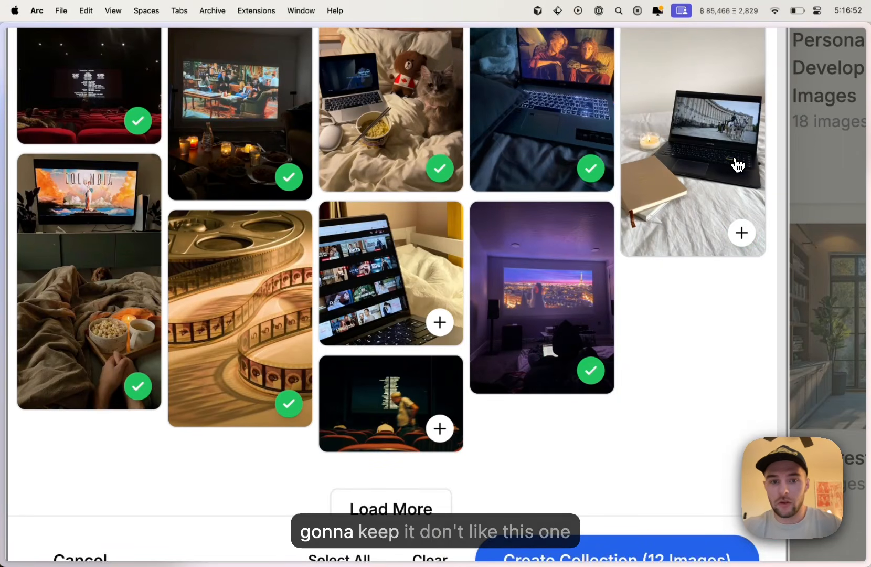
click(84, 279)
click(236, 312)
scroll(239, 312, up, 3)
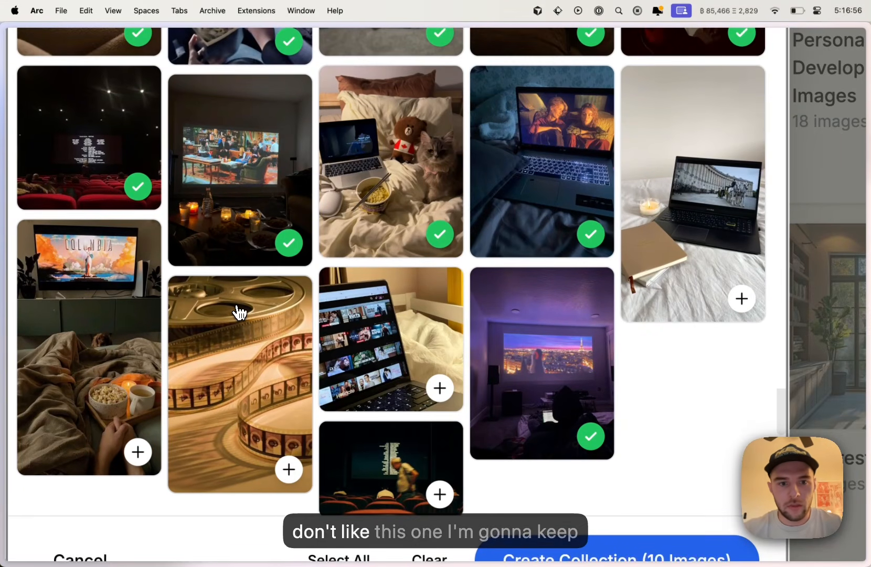
click(110, 165)
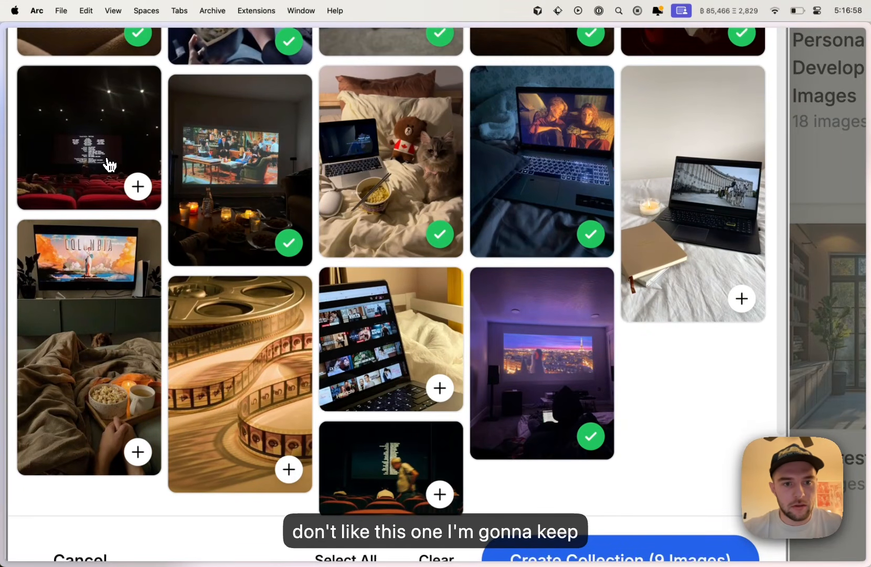
- Deselect the image of the cat and teddy bear beside a laptop, and select it again
click(413, 187)
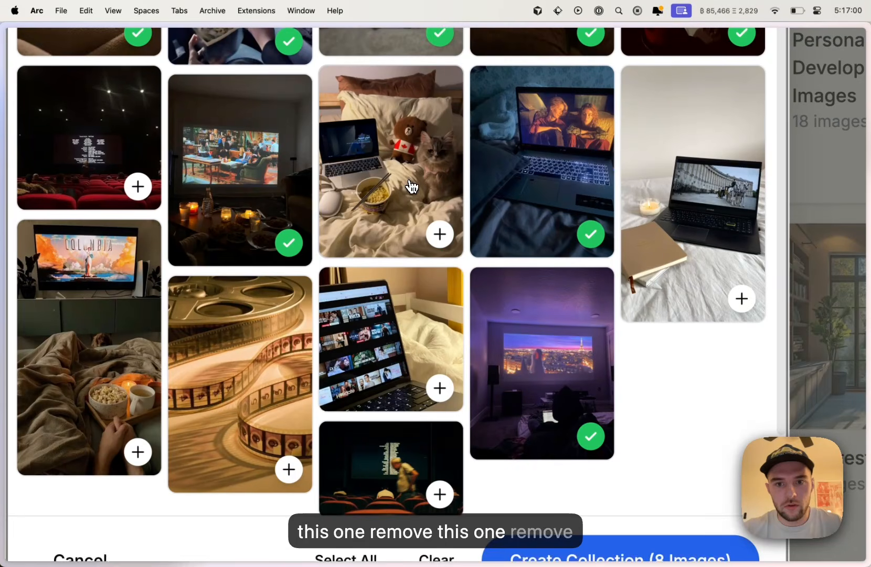
scroll(581, 137, up, 1)
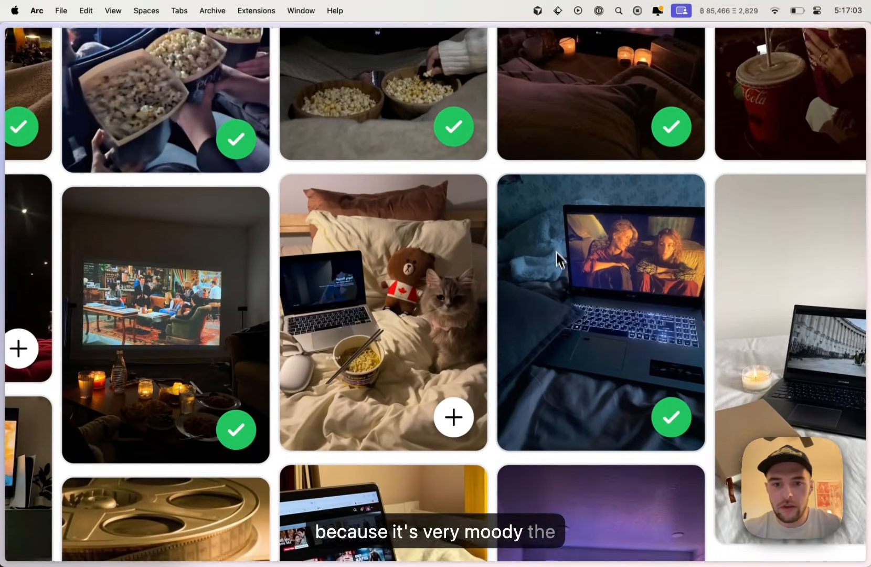
scroll(558, 257, down, 2)
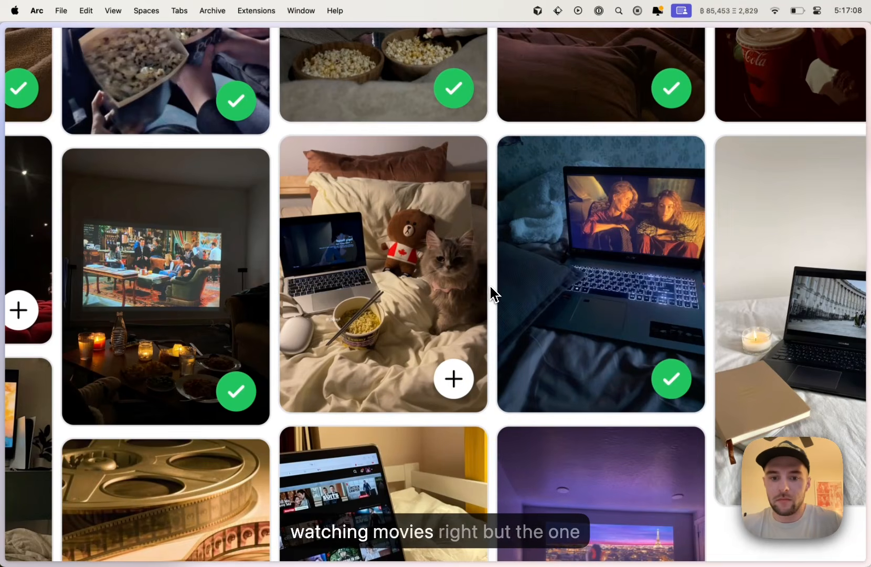
click(418, 315)
scroll(416, 313, up, 1)
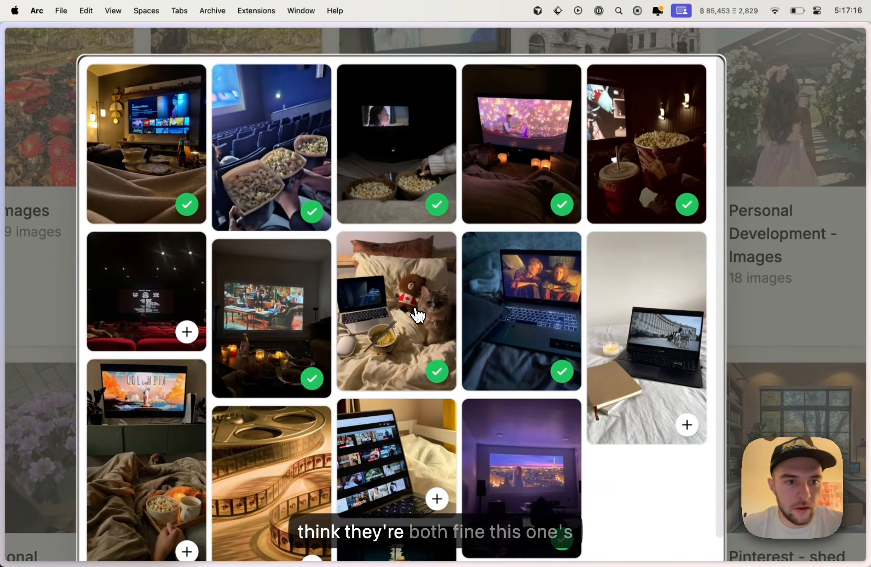
- Deselect the three remaining popcorn images in the first row and create the collection from the six selected images
click(272, 147)
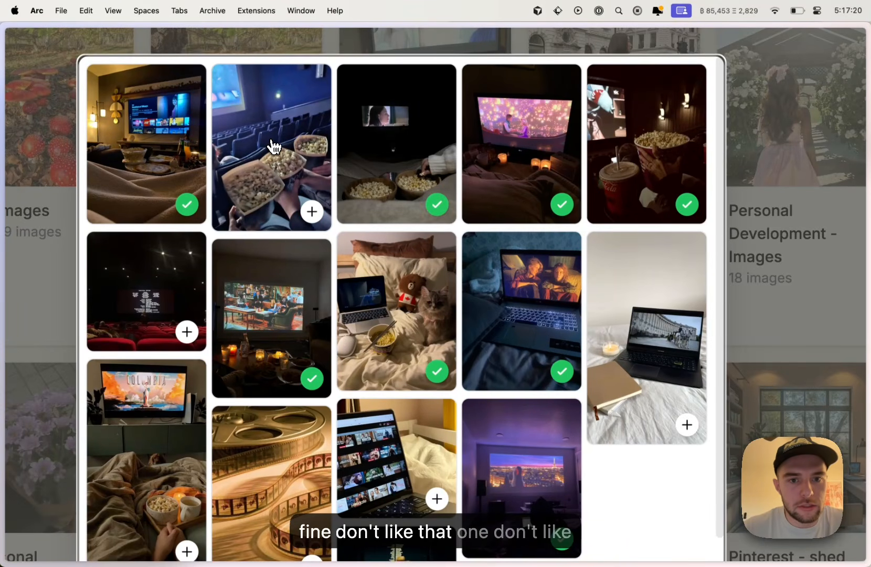
click(396, 153)
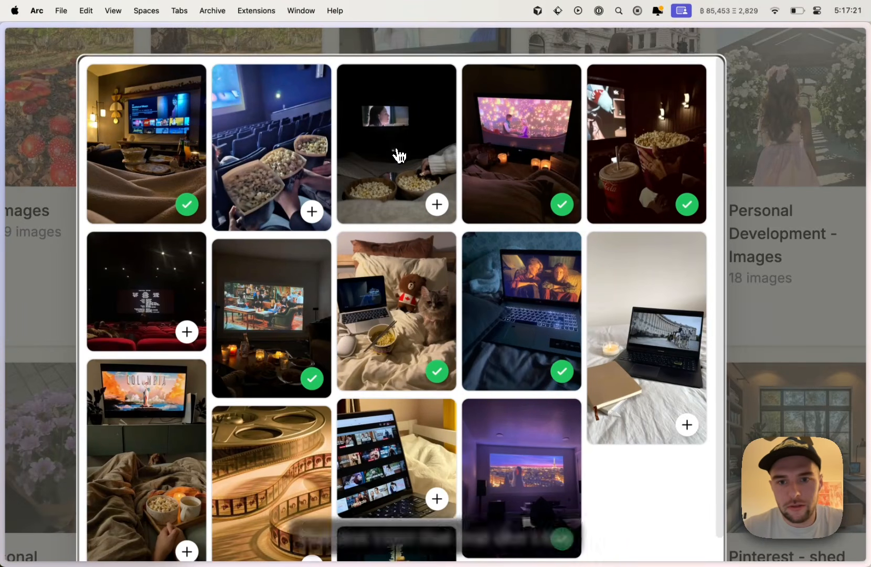
click(659, 168)
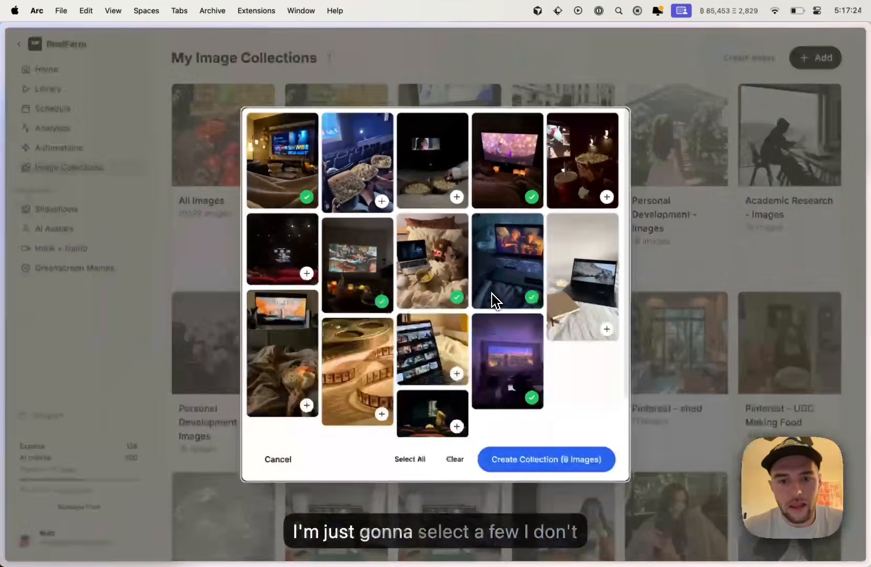
click(549, 466)
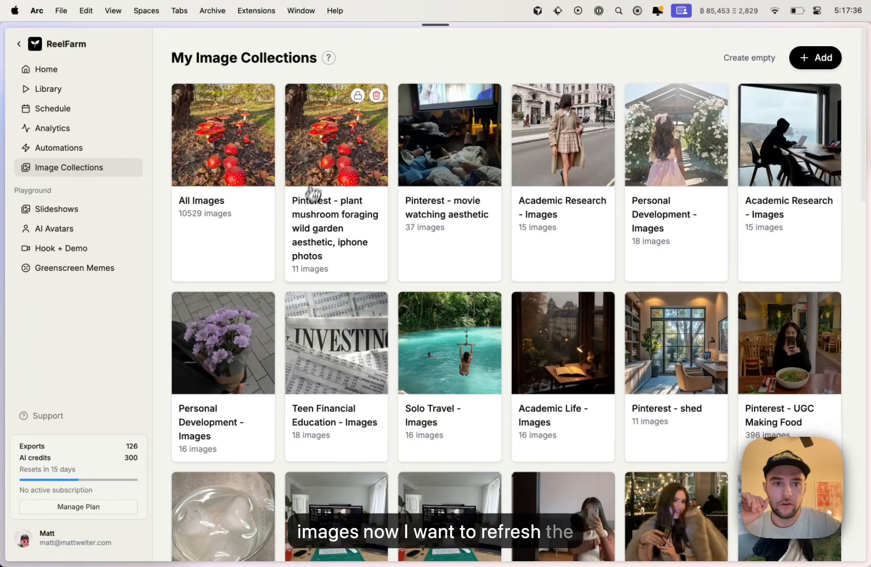
- Refresh the image collections and open "Pinterest - watching movie aesthetic" to review its images
key(super+r)
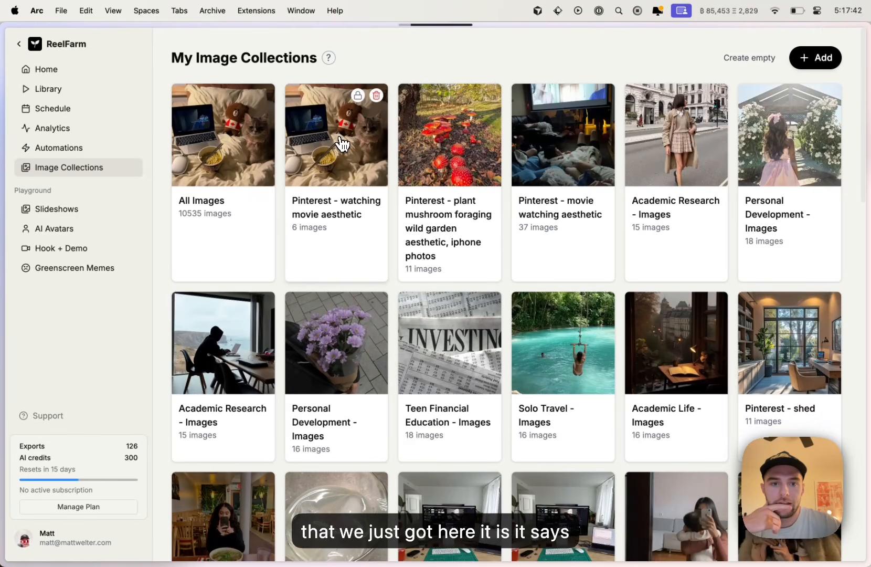
click(341, 143)
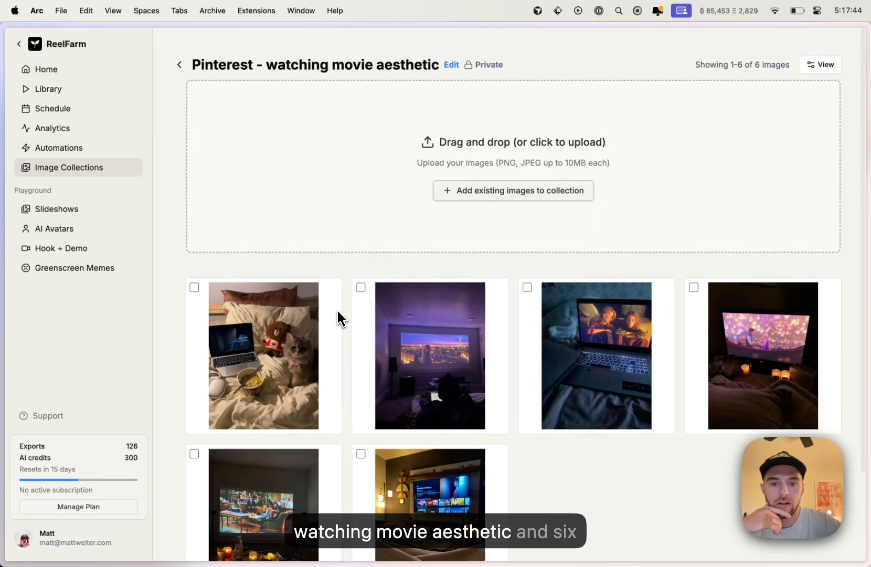
scroll(490, 411, down, 4)
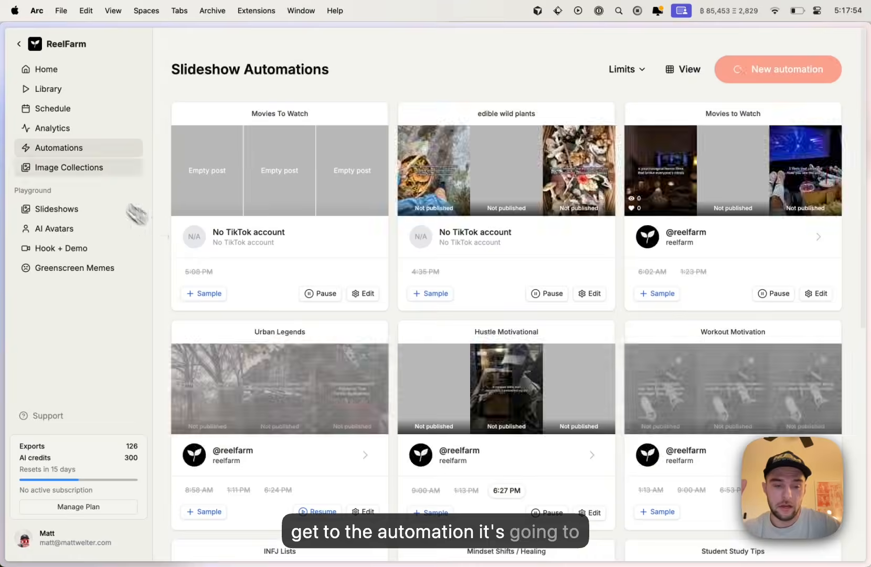
- Set the hook images of the "Movies To Watch" automation to my collection "Pinterest - watching movie aesthetic"
click(368, 299)
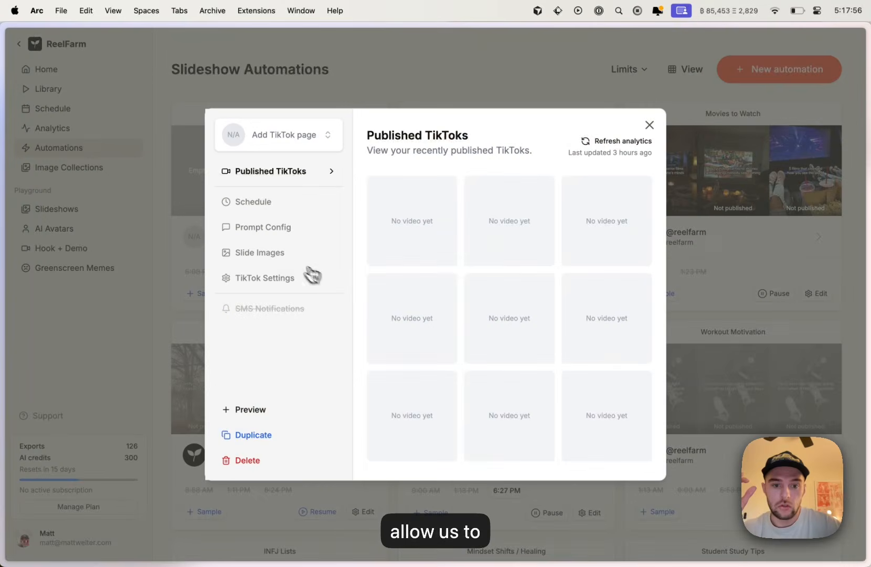
click(286, 256)
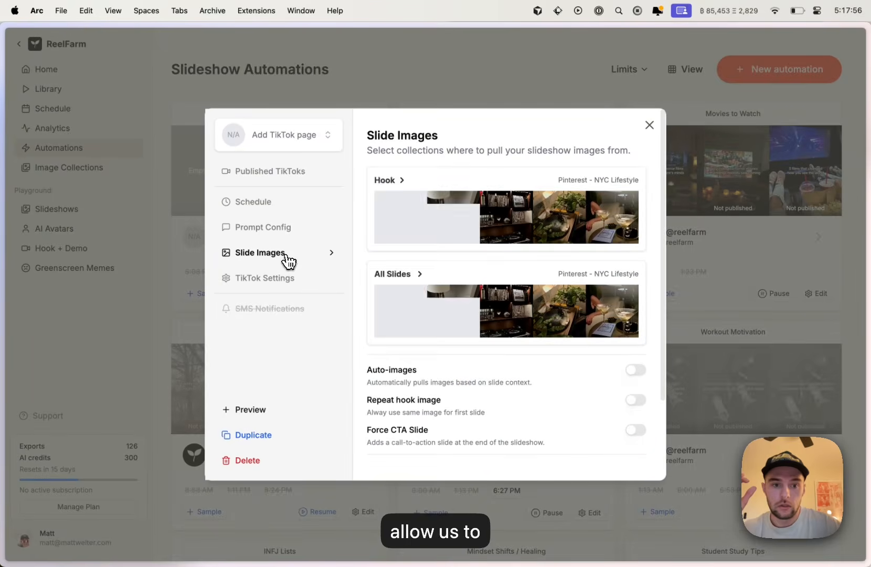
click(517, 213)
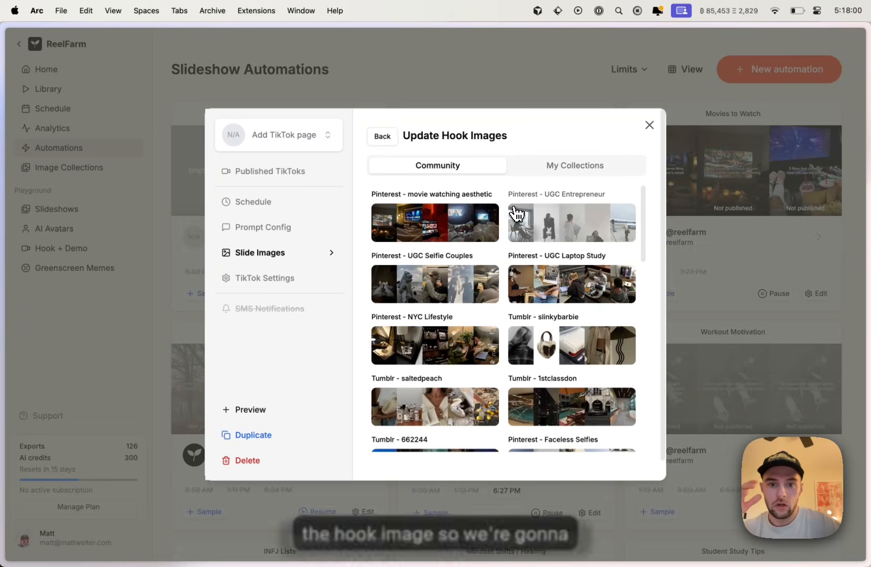
click(544, 175)
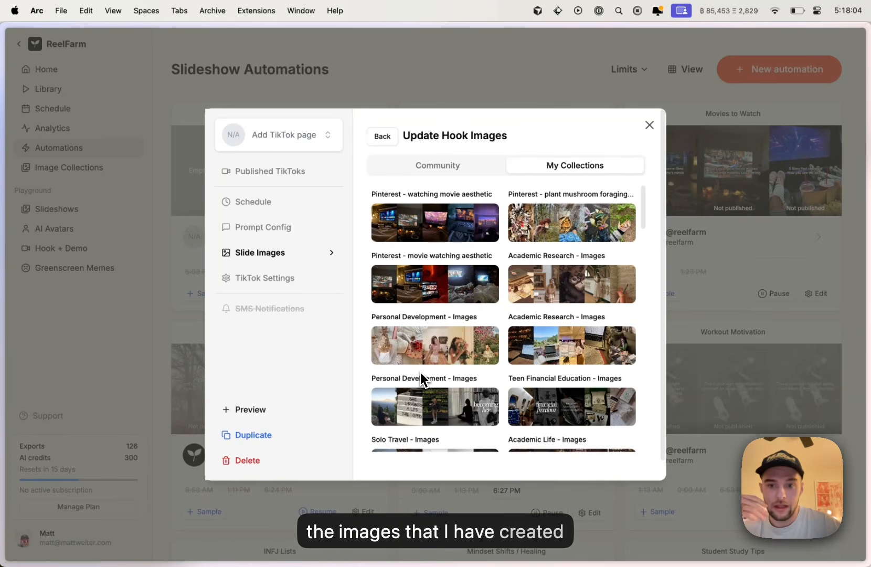
click(432, 215)
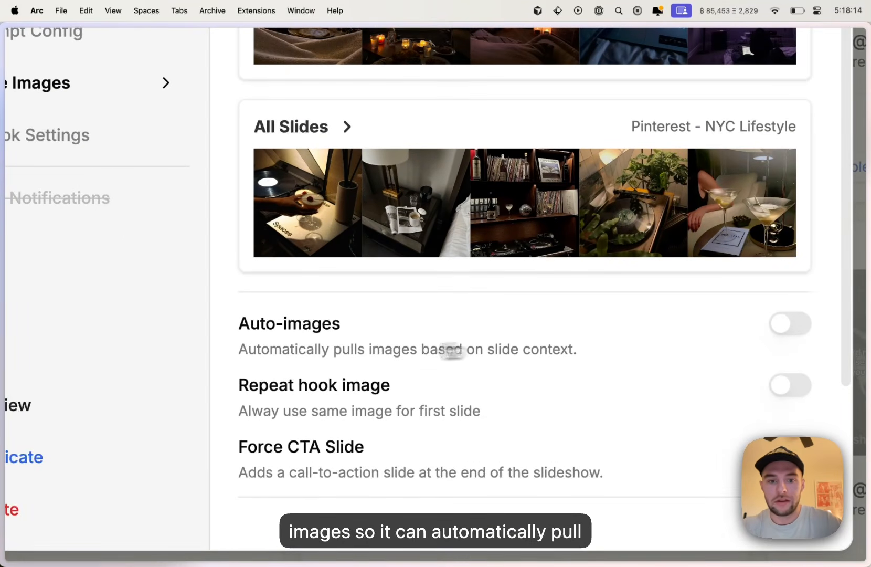
- Turn on auto-images with the first slide excluded, and enable the color overlay on the slide images
click(797, 325)
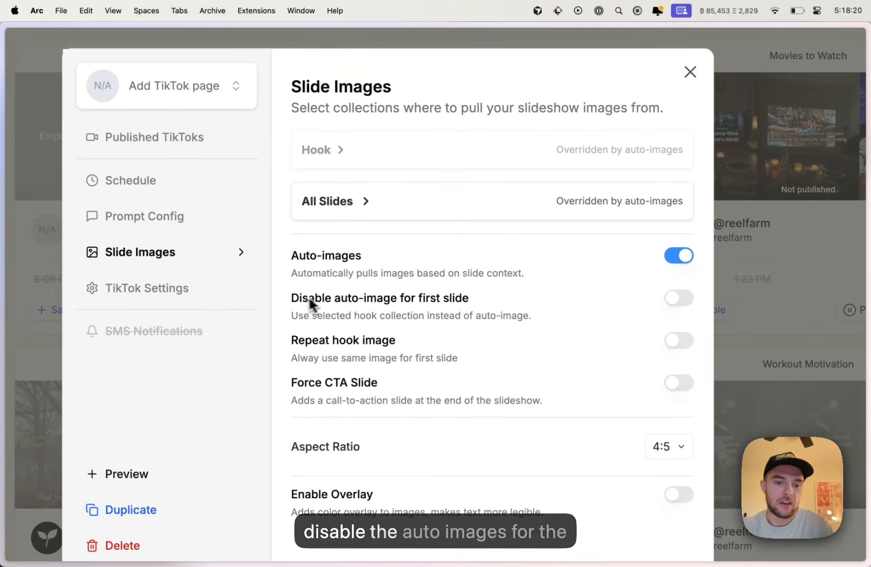
click(686, 298)
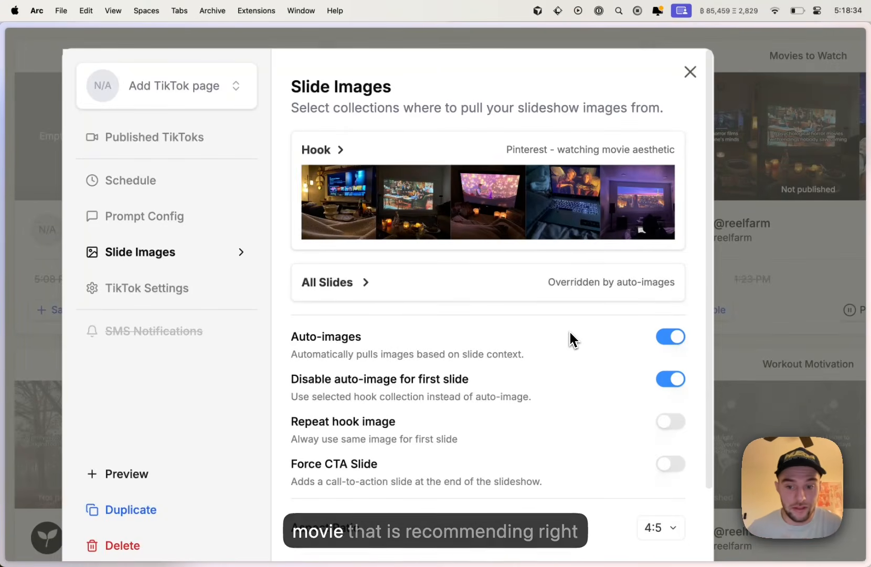
scroll(534, 374, down, 2)
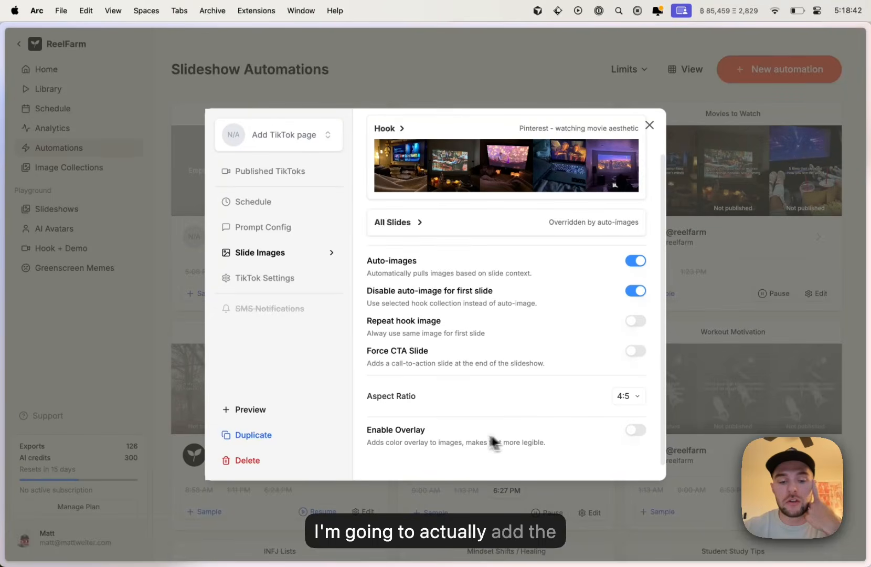
click(635, 431)
scroll(577, 431, down, 1)
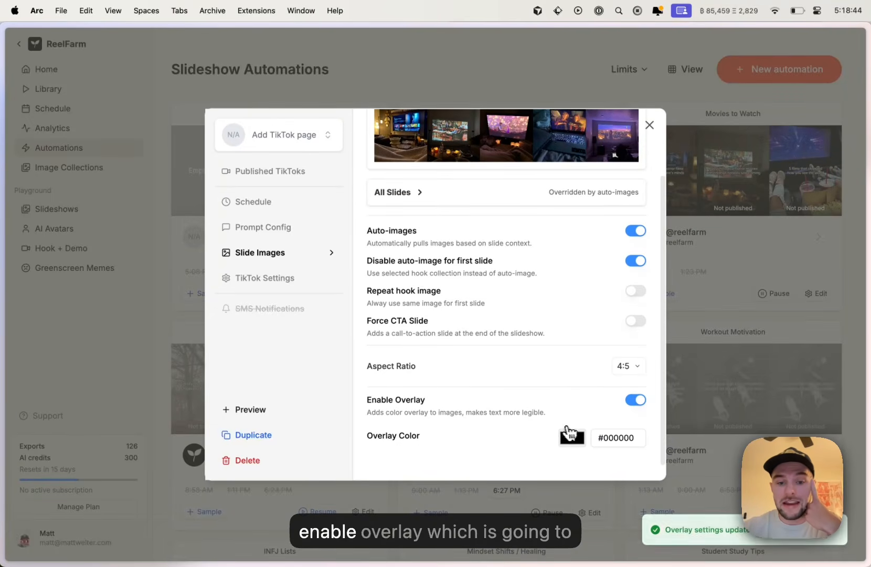
scroll(545, 433, up, 3)
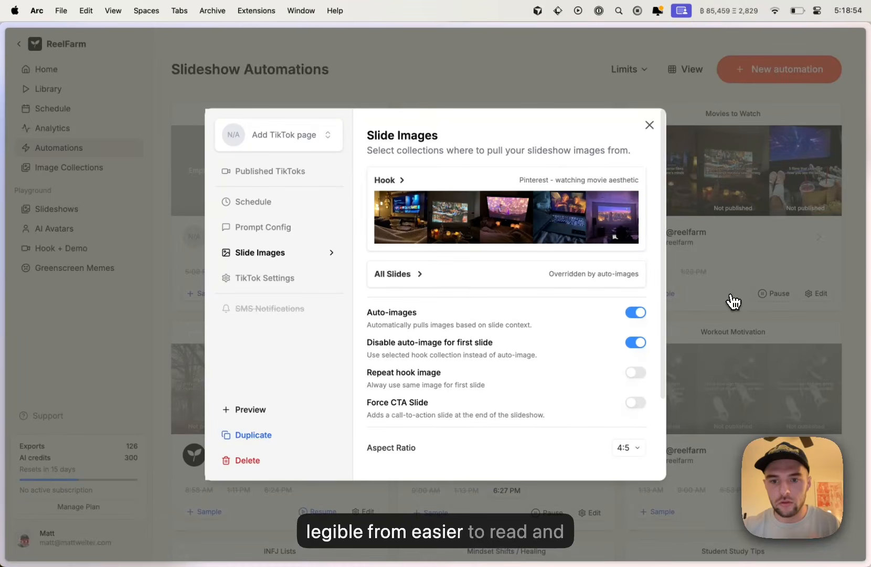
- Review the title and caption prompts in the automation's default TikTok settings, and recheck its slide image settings
click(274, 286)
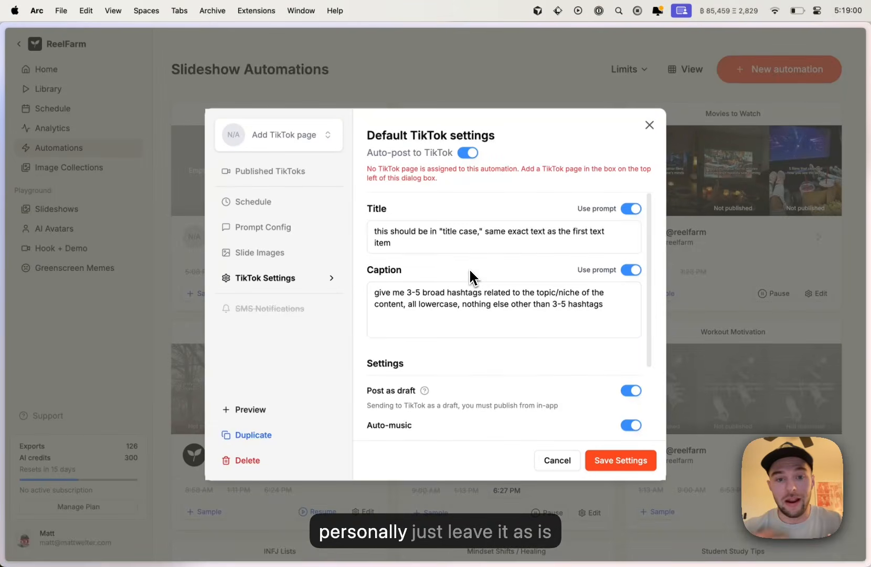
triple_click(422, 244)
click(430, 206)
click(288, 255)
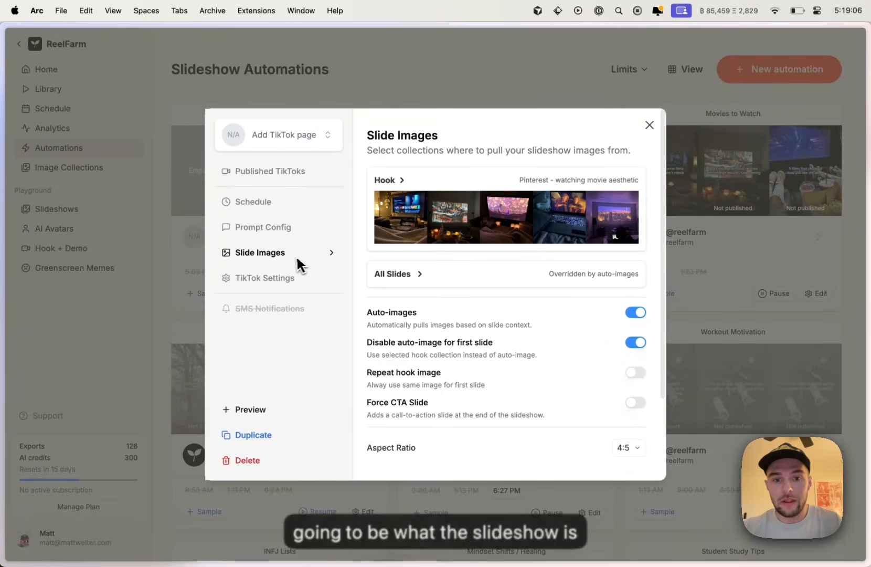
click(284, 284)
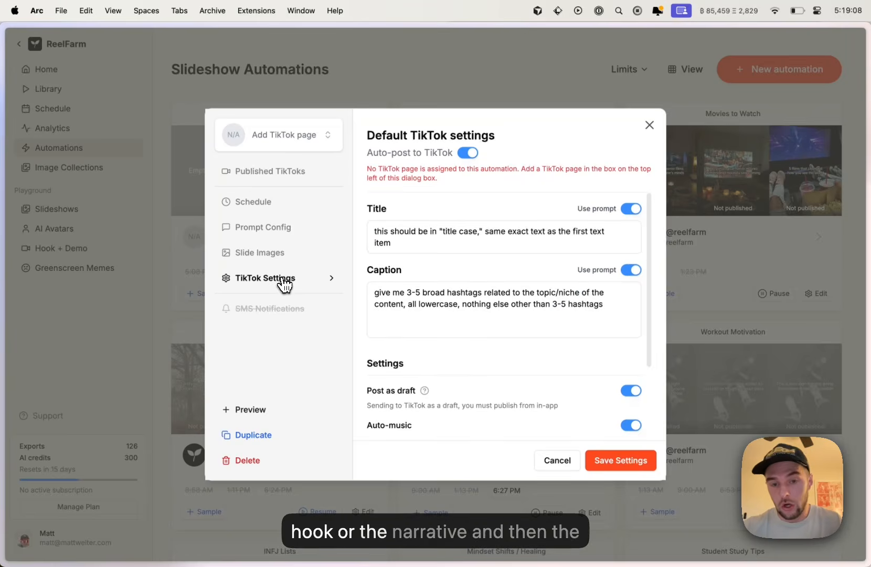
triple_click(443, 309)
click(482, 326)
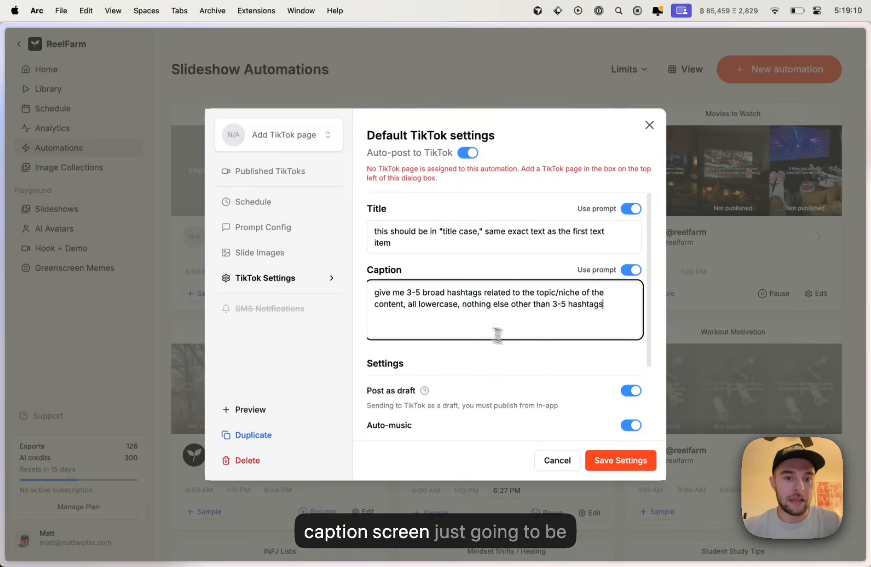
drag(497, 334, 380, 284)
click(504, 294)
click(183, 292)
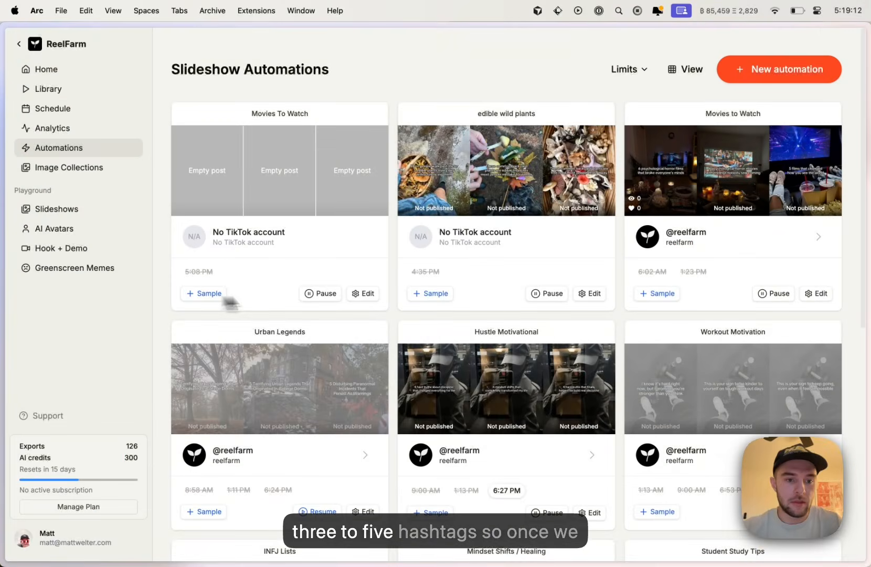
click(367, 296)
click(286, 253)
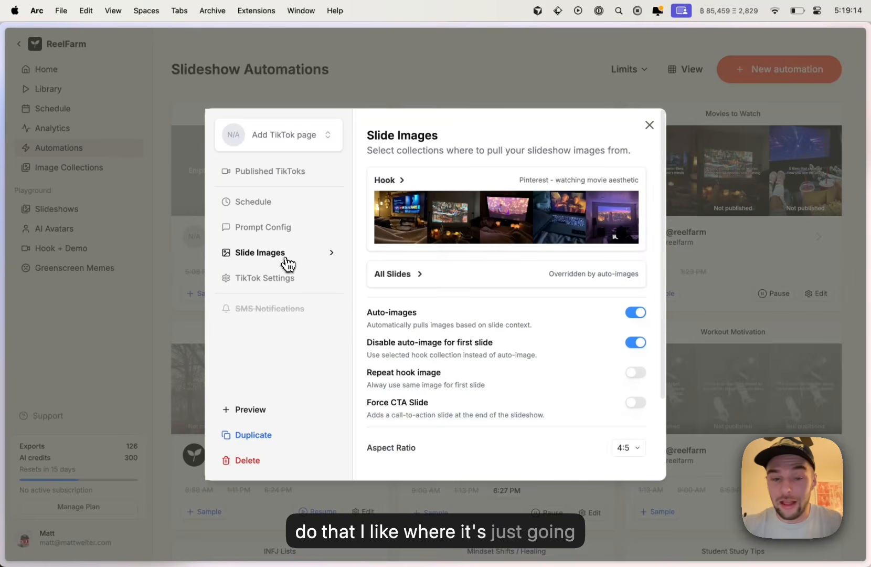
click(183, 269)
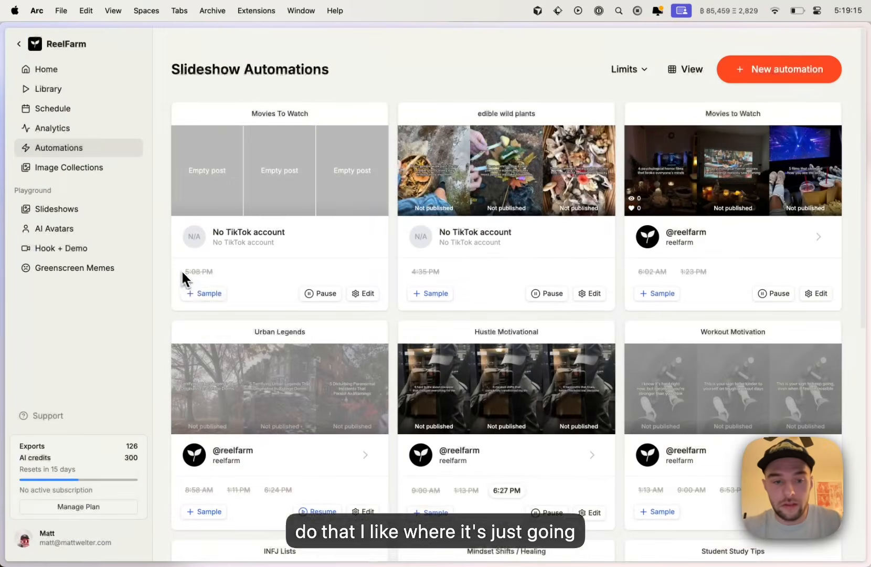
- Generate two sample slideshows for the "Movies To Watch" automation
click(212, 295)
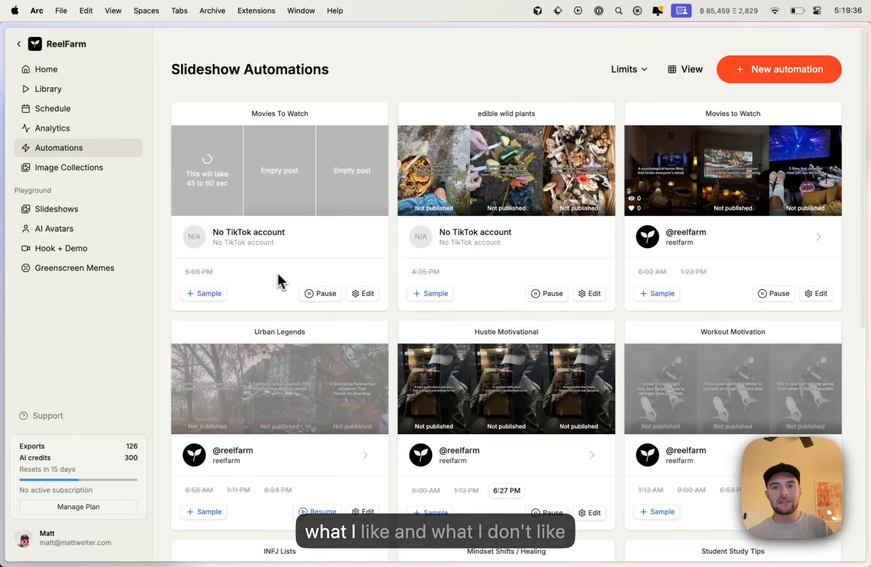
click(203, 294)
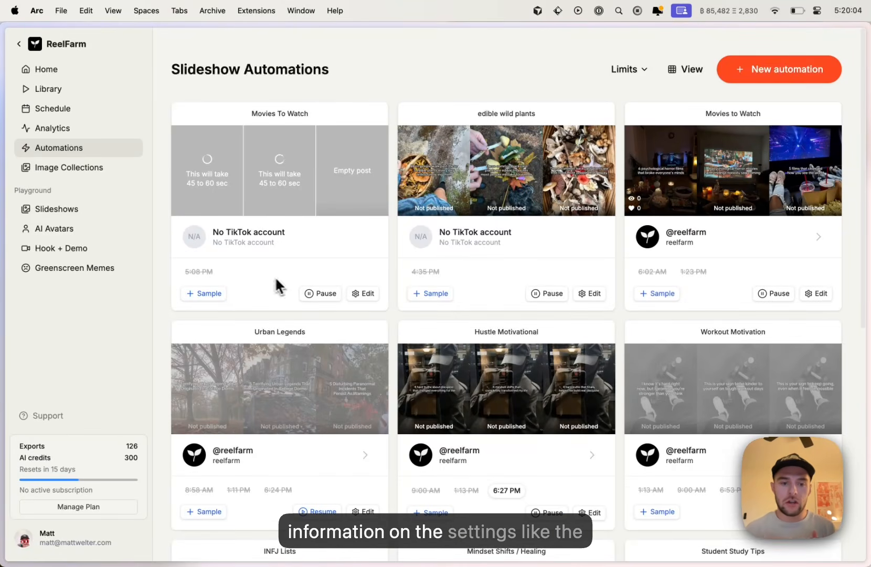
- Check the slide image settings of the "Movies To Watch" automation while the samples generate, and leave the settings
click(365, 293)
click(278, 253)
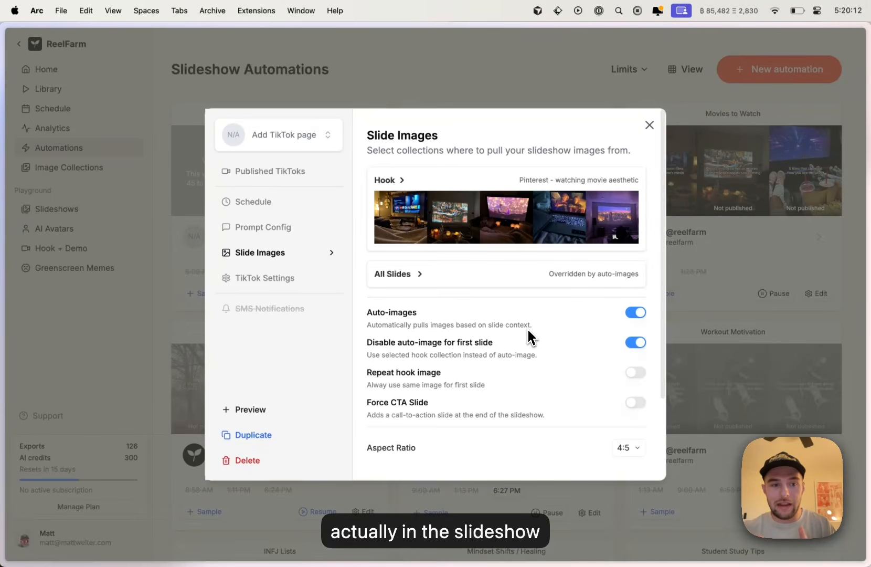
click(117, 209)
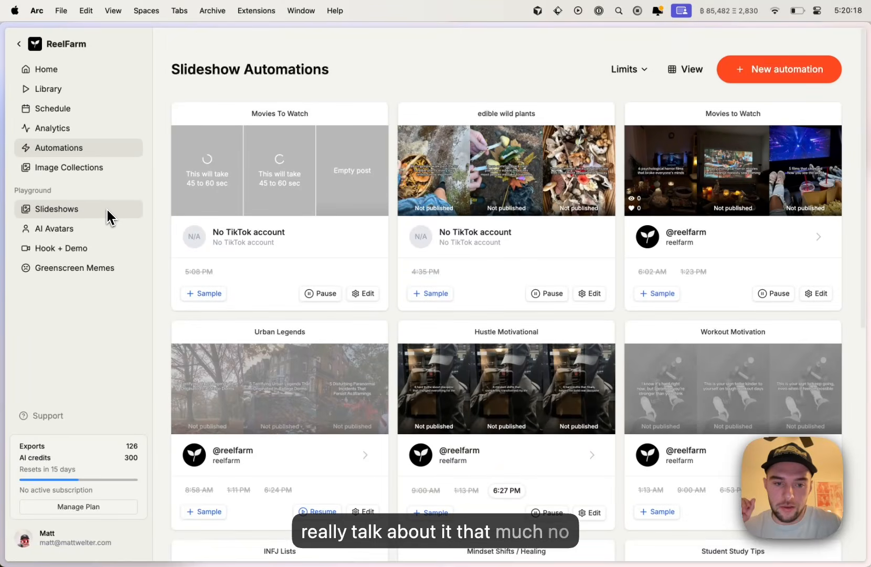
click(368, 295)
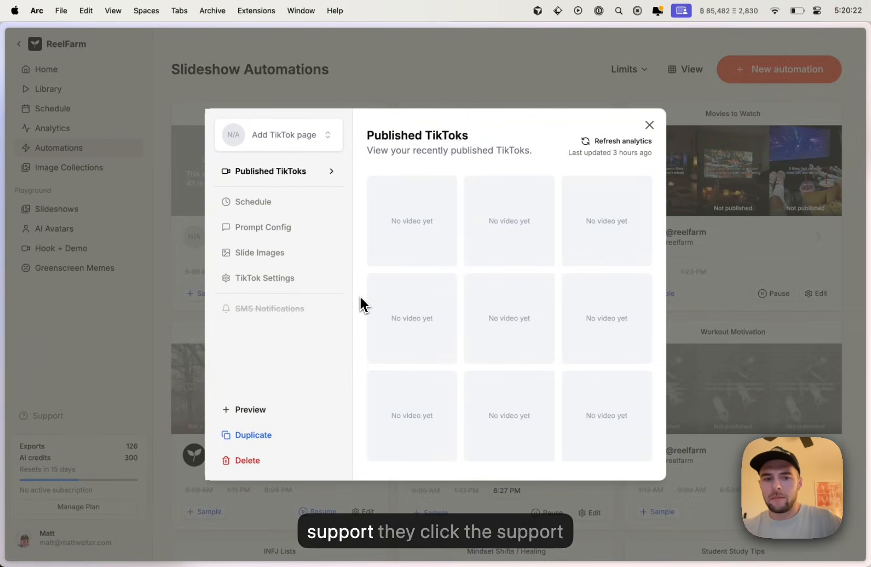
click(77, 403)
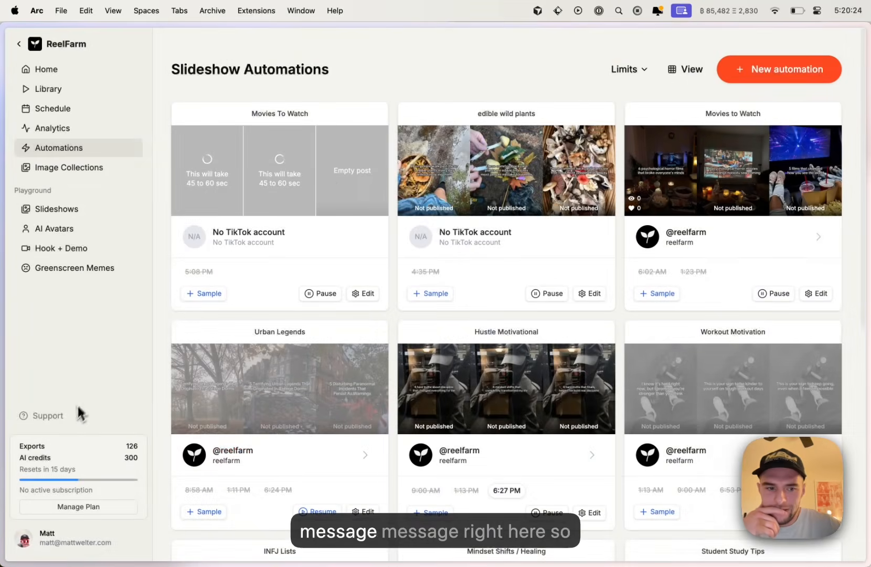
- View the support form for sharing an idea and close it without sending feedback
click(70, 420)
click(419, 306)
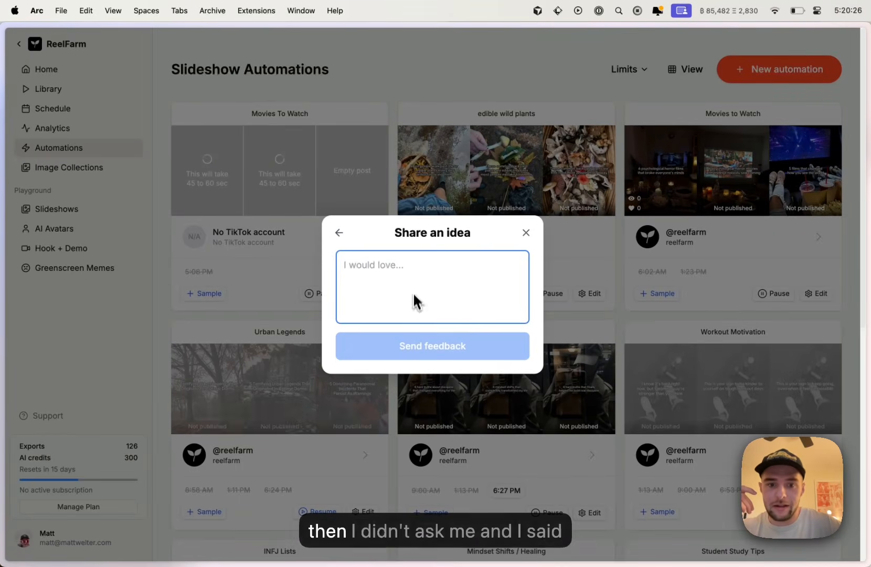
click(526, 232)
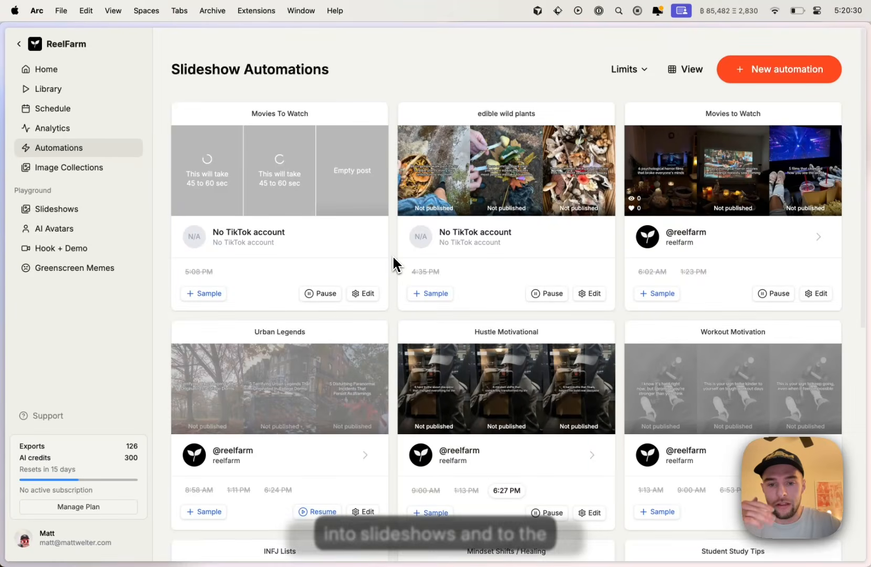
click(366, 299)
click(234, 256)
click(191, 259)
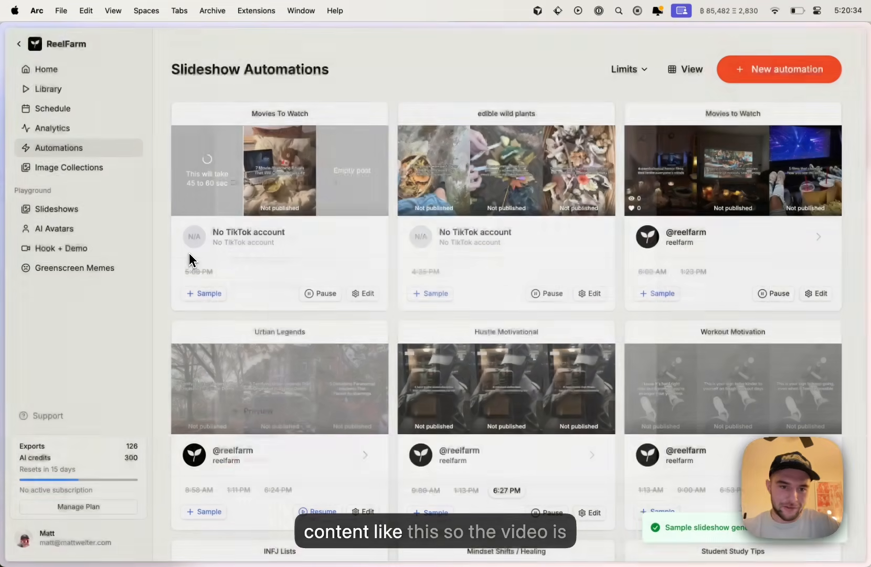
- Examine the text and images of the finished "Movies To Watch" sample slideshow, and return to its first slide
click(285, 175)
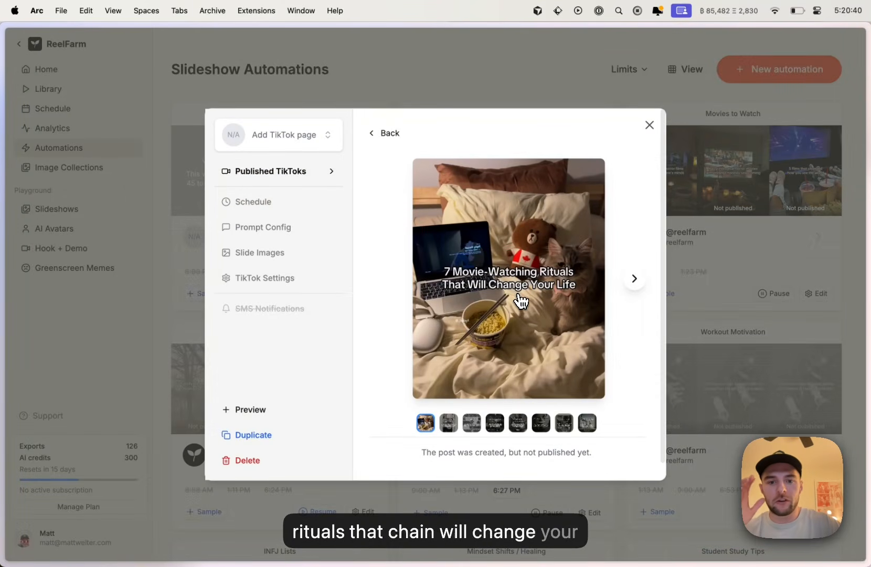
click(630, 280)
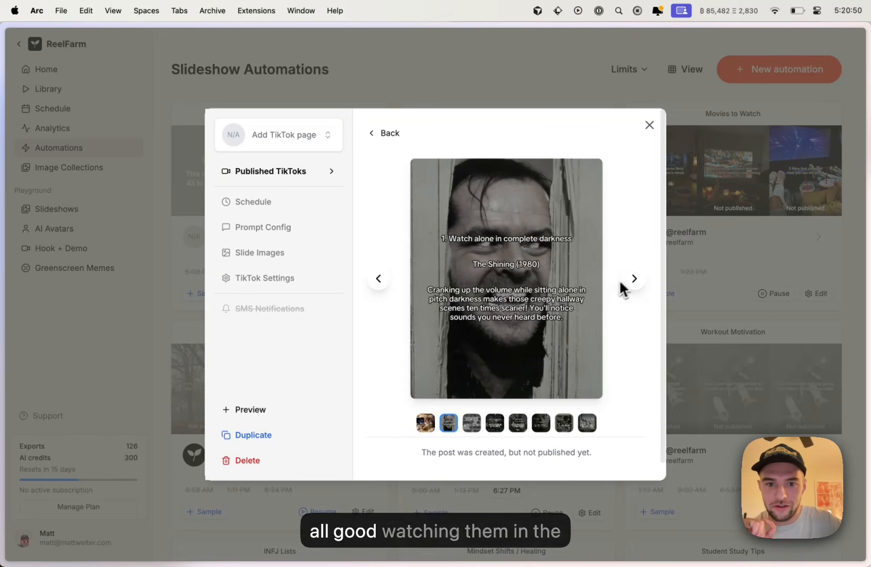
click(630, 284)
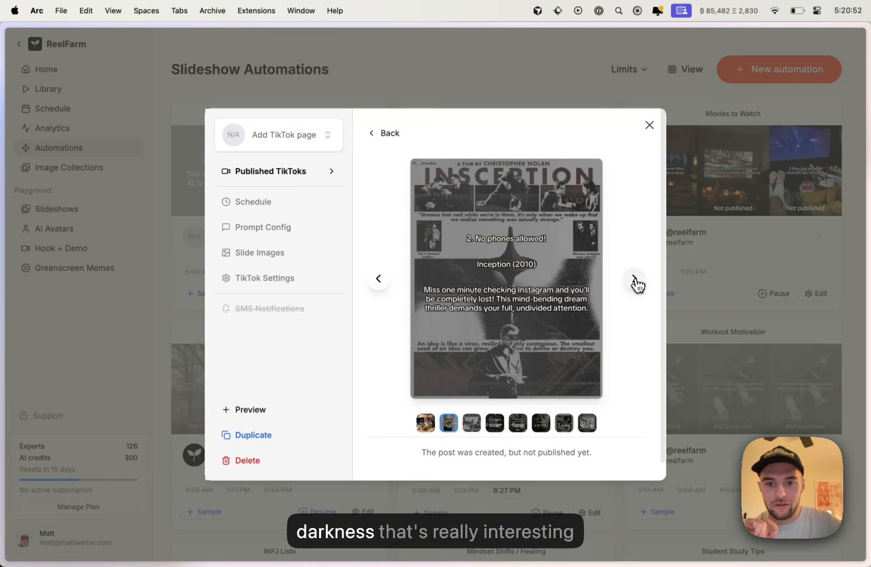
click(635, 285)
click(636, 281)
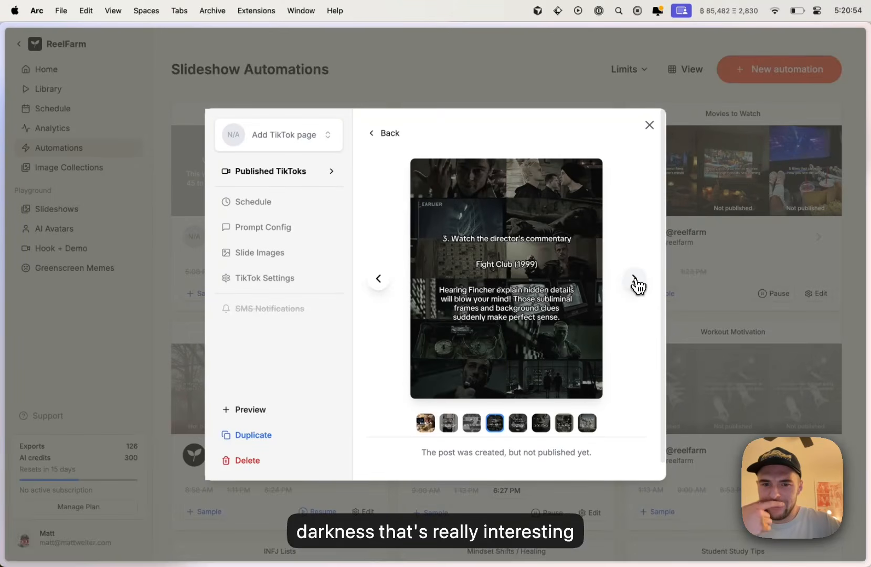
click(636, 284)
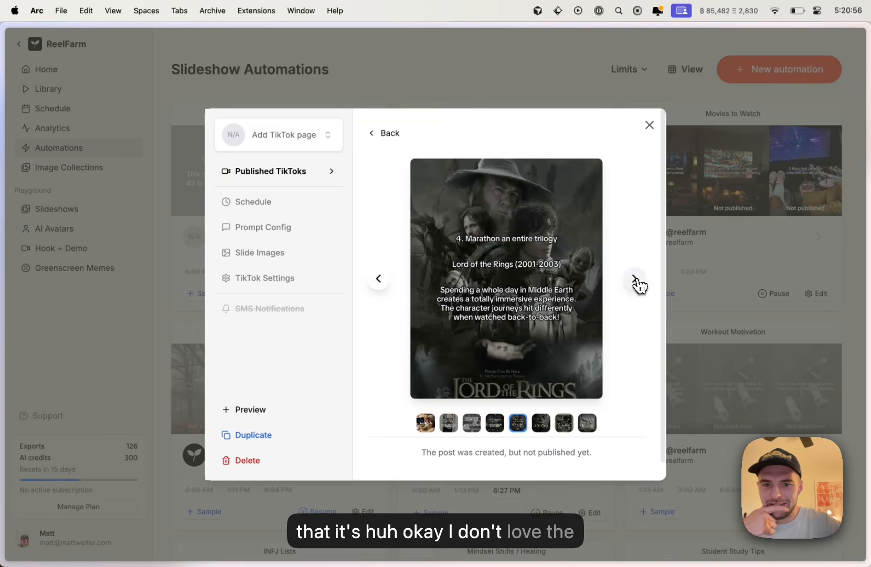
click(637, 284)
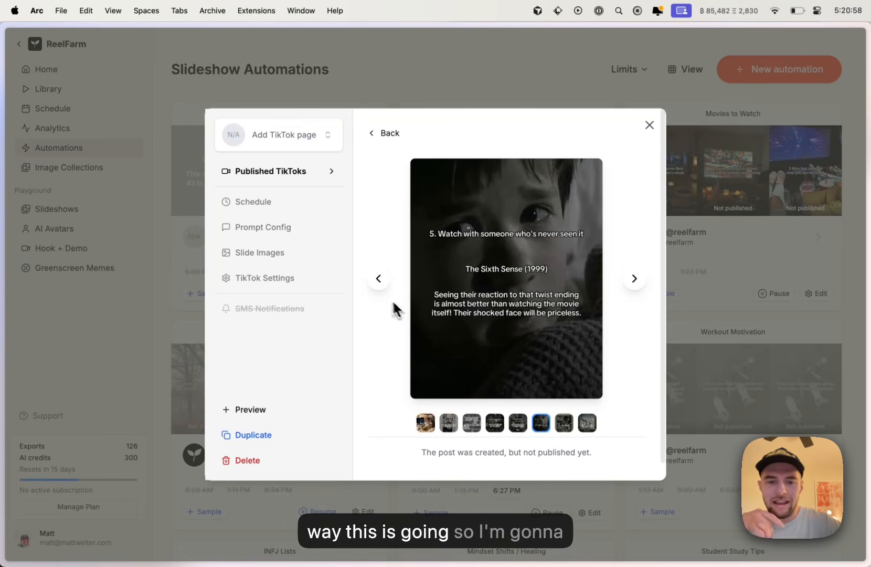
click(376, 284)
click(376, 285)
click(375, 286)
click(374, 285)
click(373, 286)
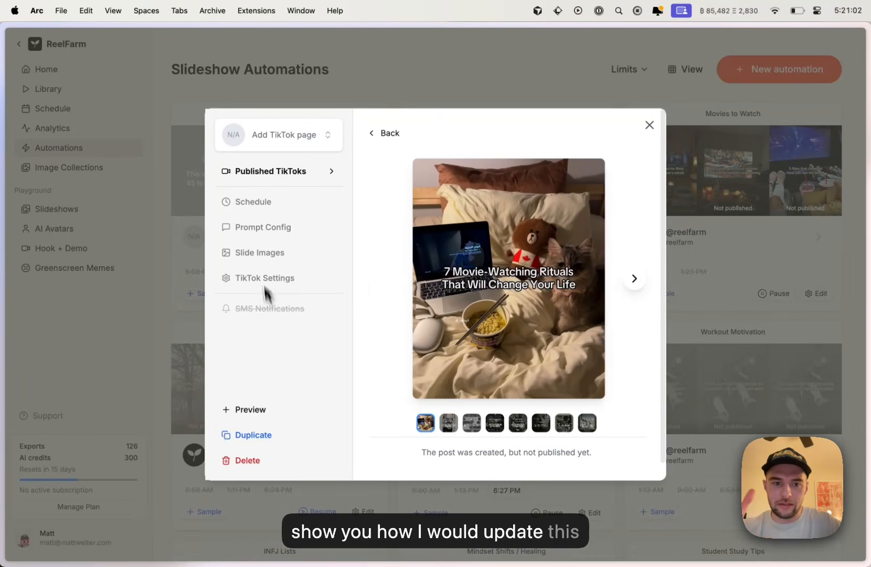
- Replace the narrative prompt's opening sentence with "Create content about movies I recommend", save it, and close the automation's settings
click(261, 233)
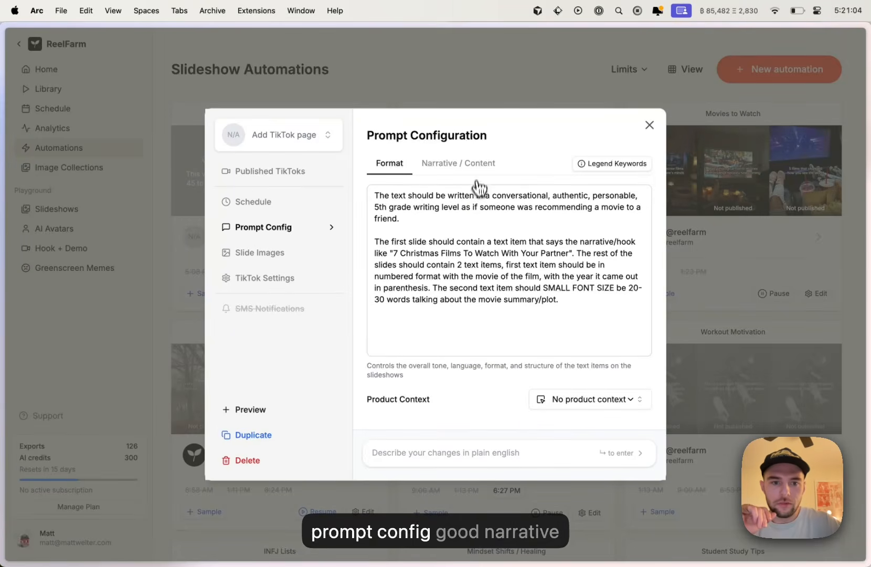
click(468, 165)
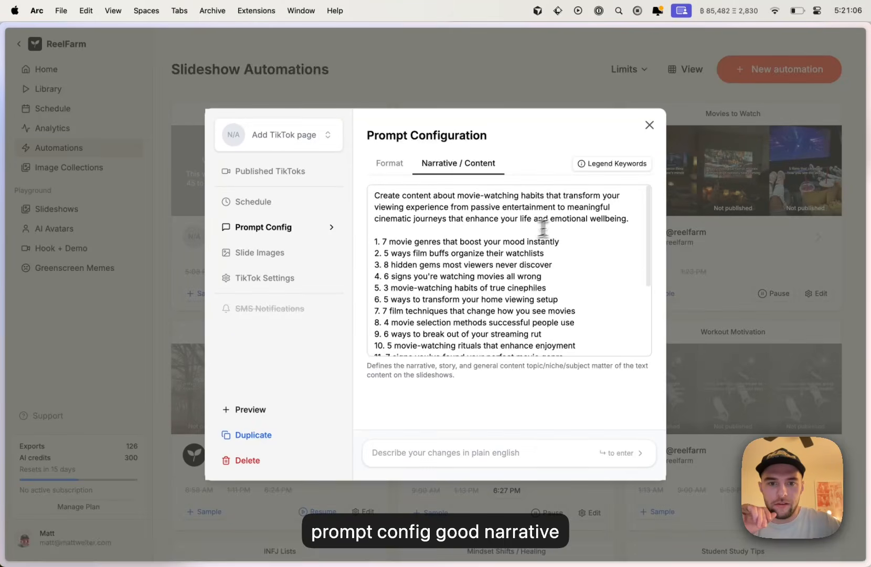
click(515, 445)
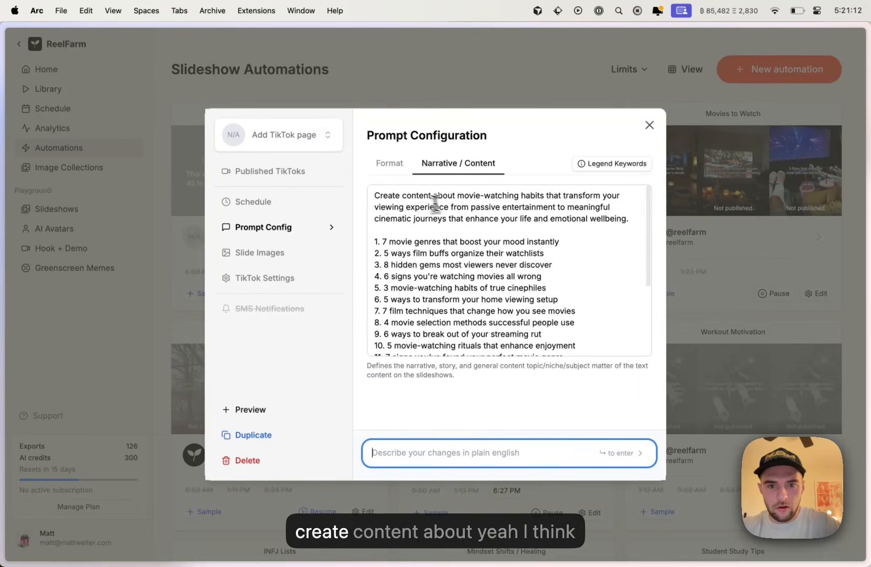
drag(456, 195, 634, 215)
text(movies)
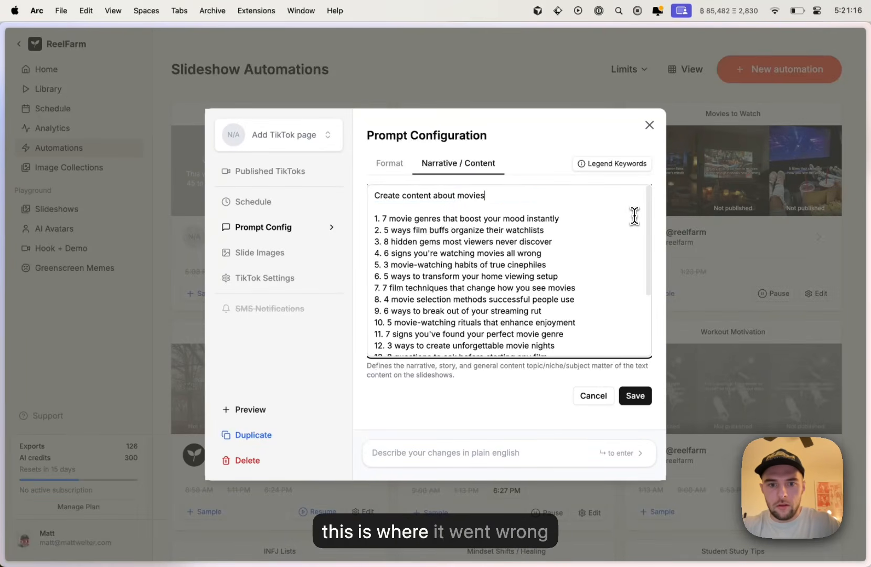
key(super+z)
key(super+z)
key(super+z)
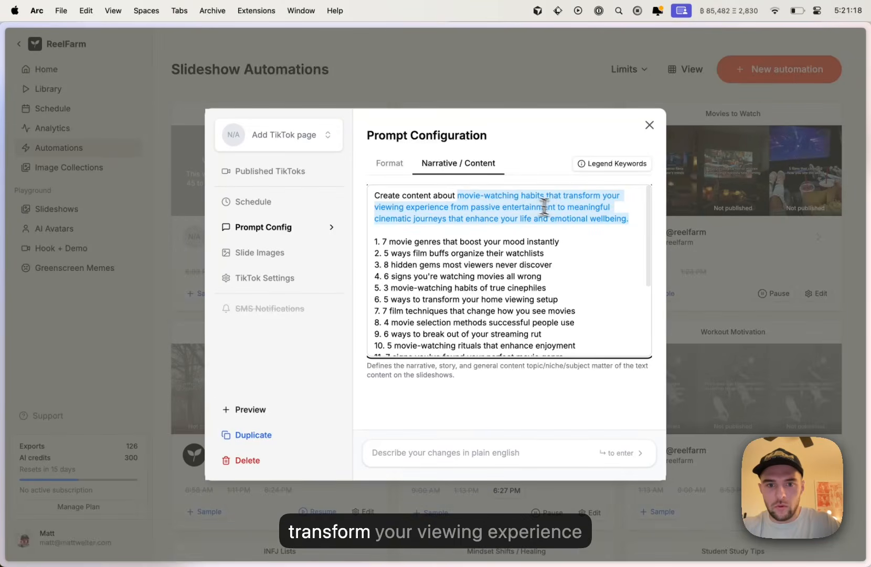
key(super+shift+z)
key(super+shift+z)
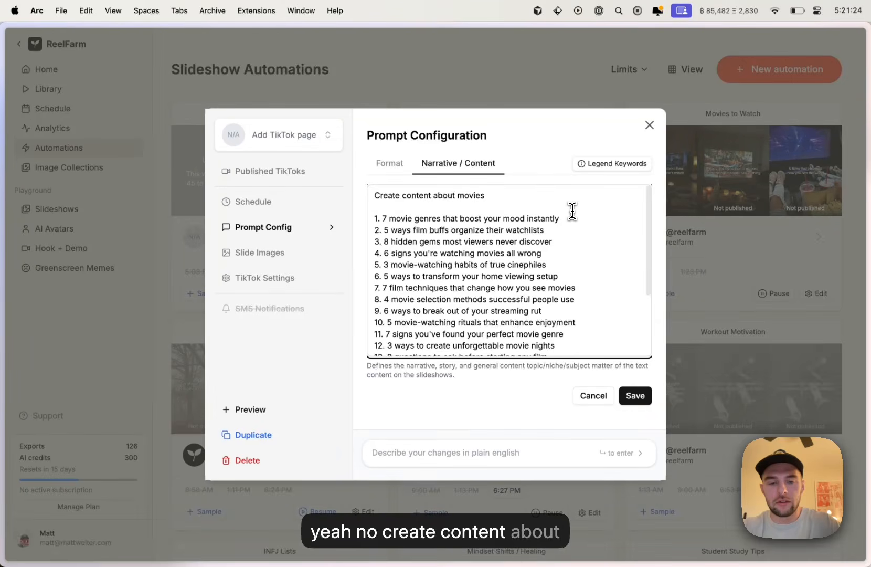
text(I recommend)
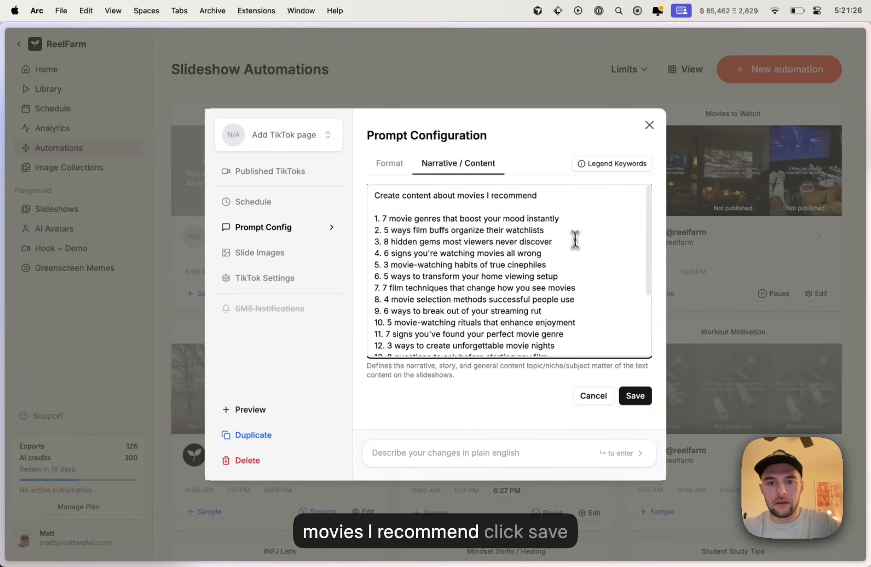
click(635, 396)
click(472, 72)
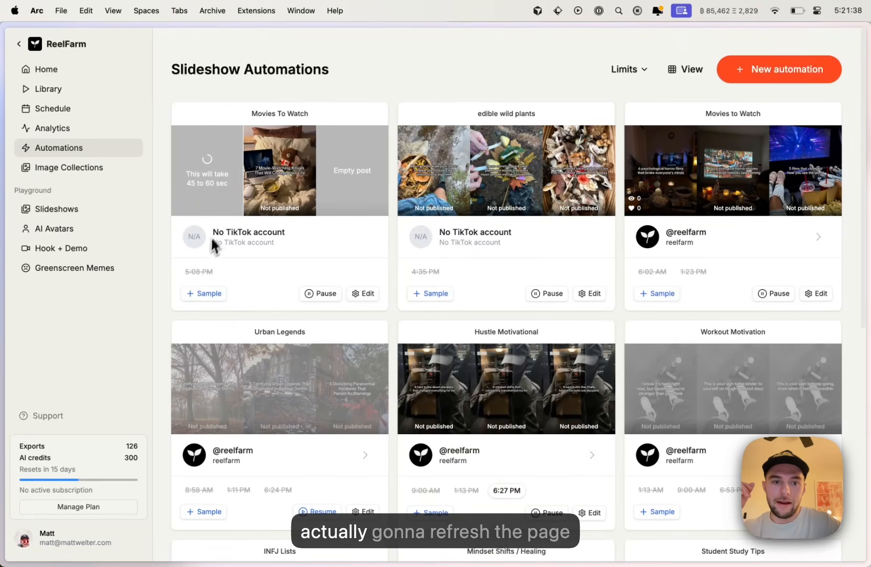
- Refresh the automations page and generate another sample slideshow for the "Movies To Watch" automation
key(super+r)
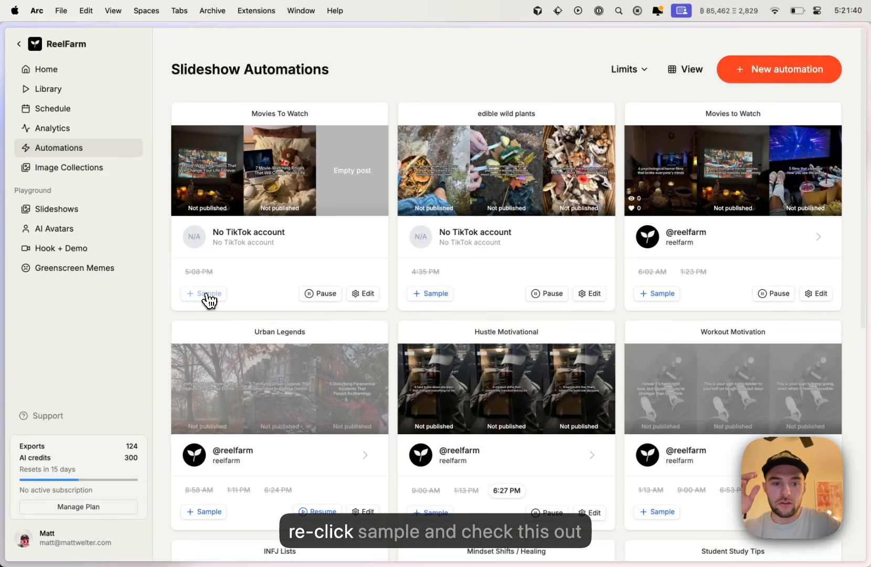
click(204, 295)
- Look through the slides of the "7 Movie-Watching Habits That Will Change Your Life Forever" sample and close it
click(276, 175)
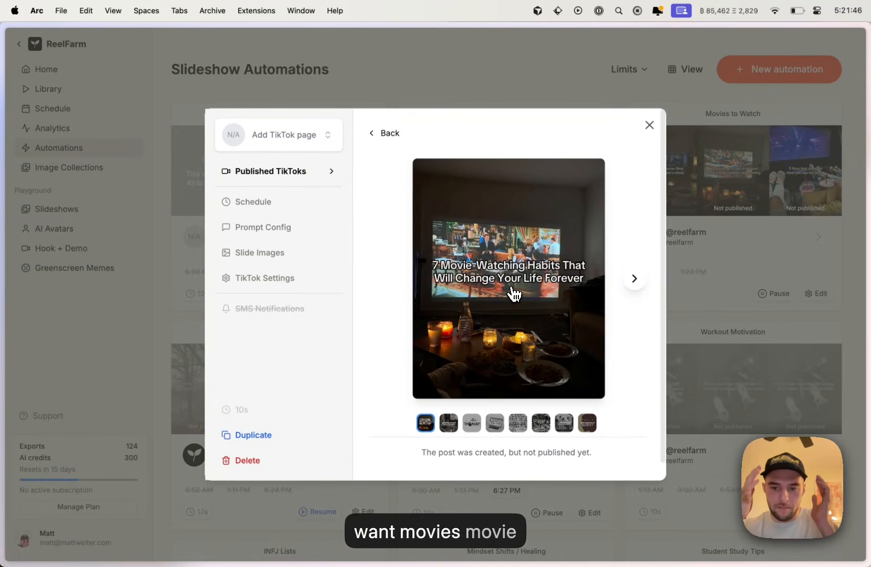
click(634, 283)
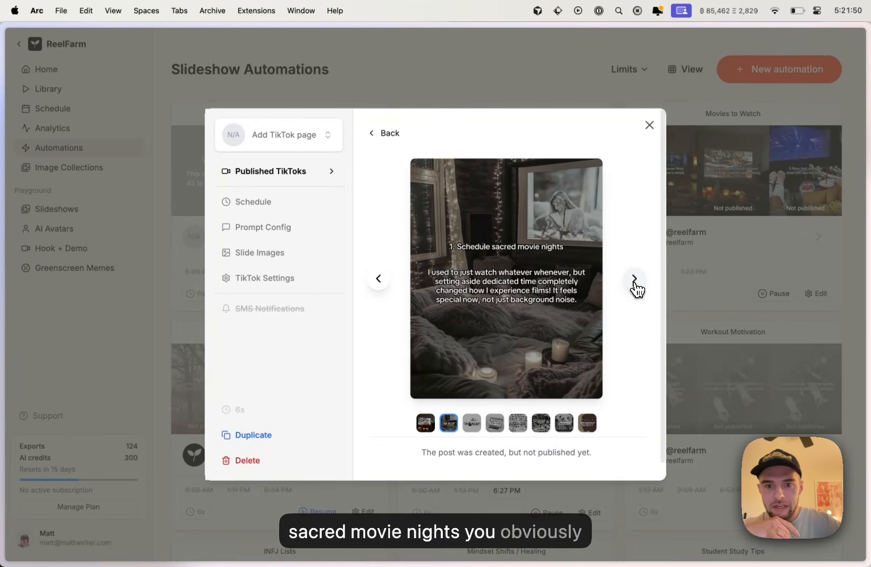
click(635, 284)
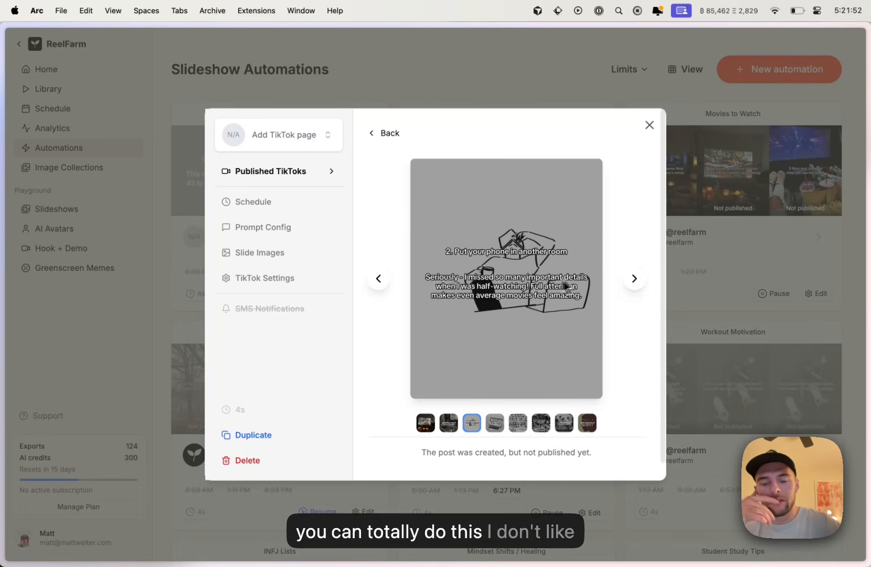
click(633, 285)
click(634, 285)
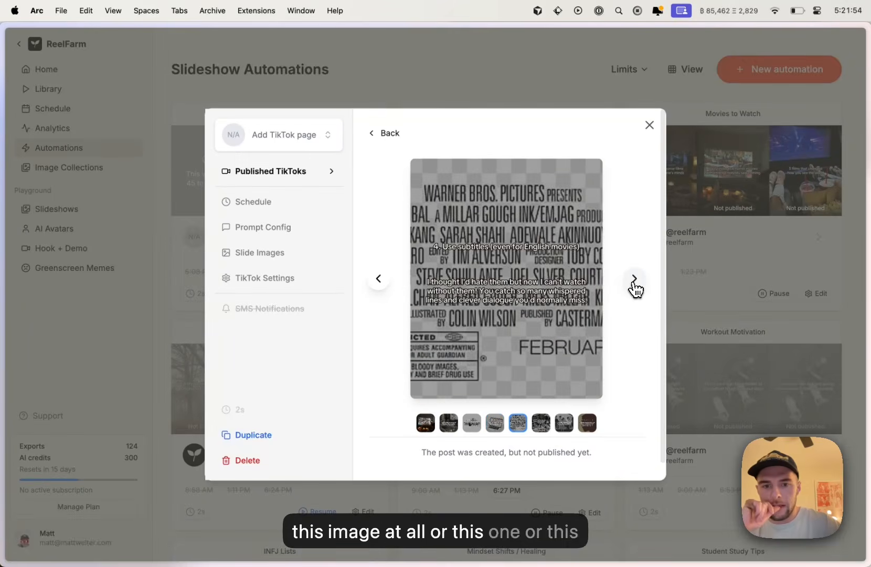
click(635, 285)
click(634, 285)
click(410, 107)
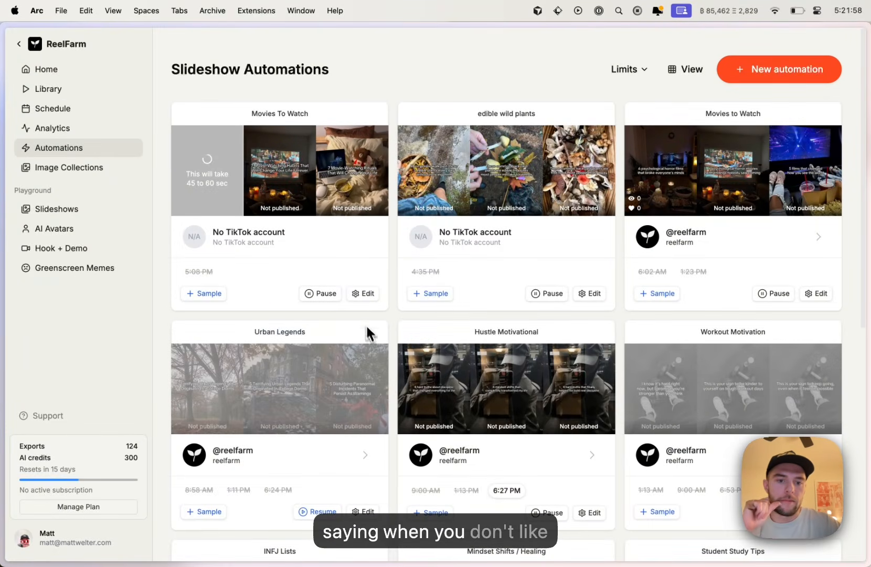
- Open the "Movies To Watch" narrative prompt and review its opening sentence and numbered topic list
click(356, 297)
click(271, 228)
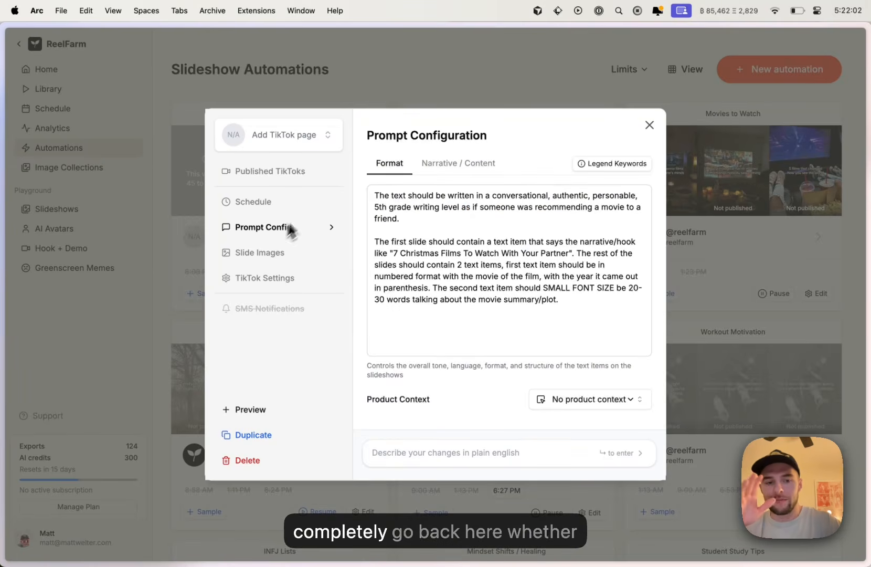
click(452, 173)
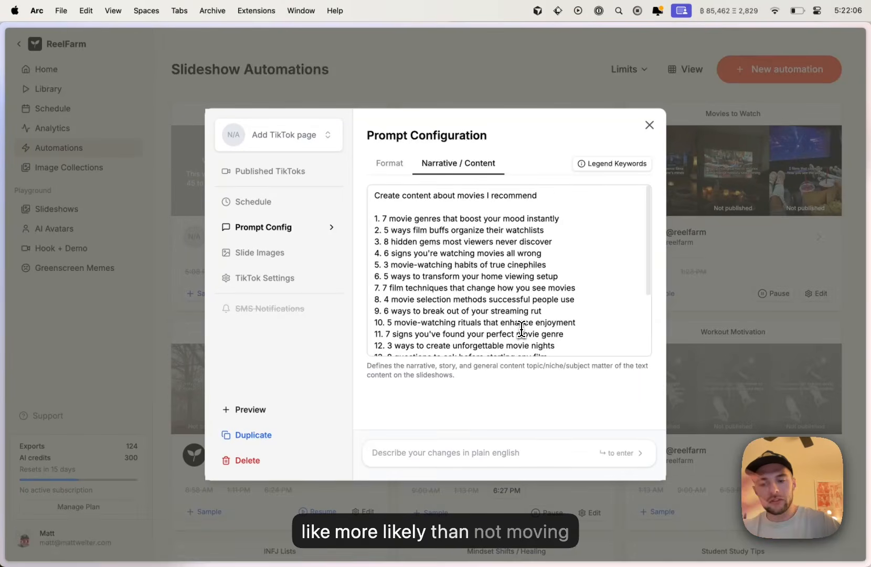
scroll(521, 328, down, 4)
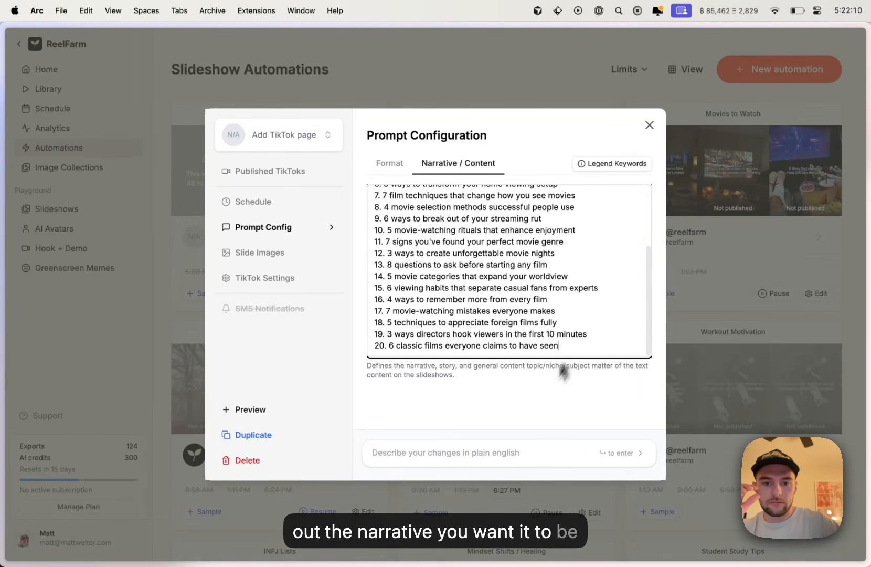
click(498, 455)
scroll(497, 278, up, 4)
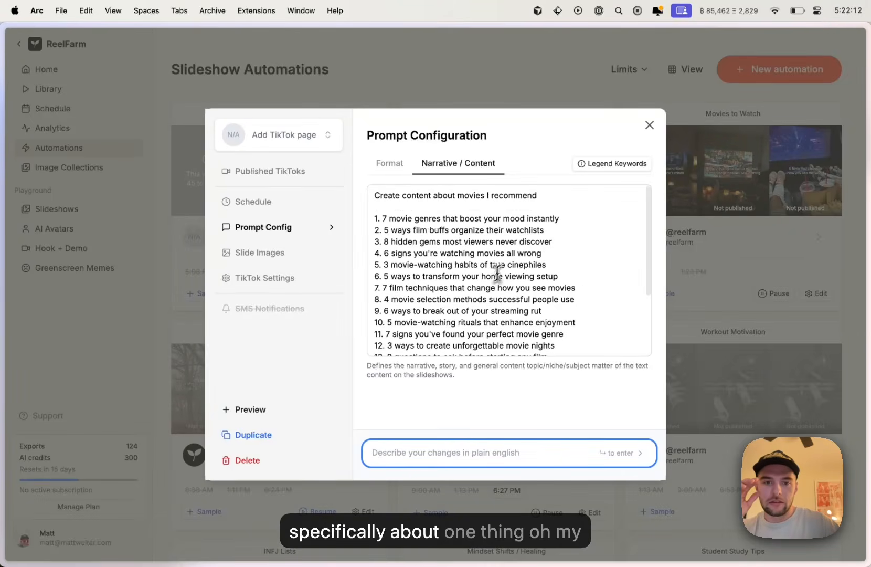
triple_click(527, 195)
click(527, 205)
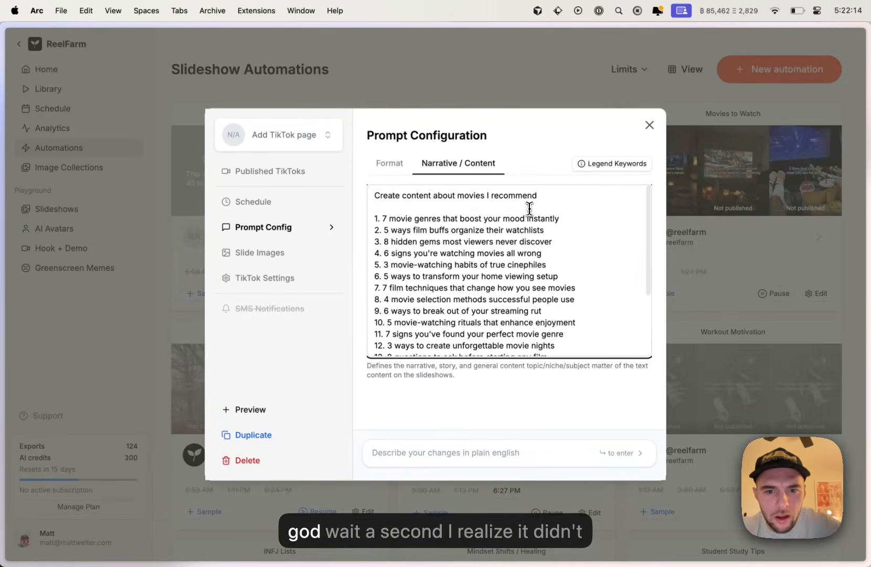
drag(529, 208, 564, 227)
click(564, 229)
triple_click(558, 195)
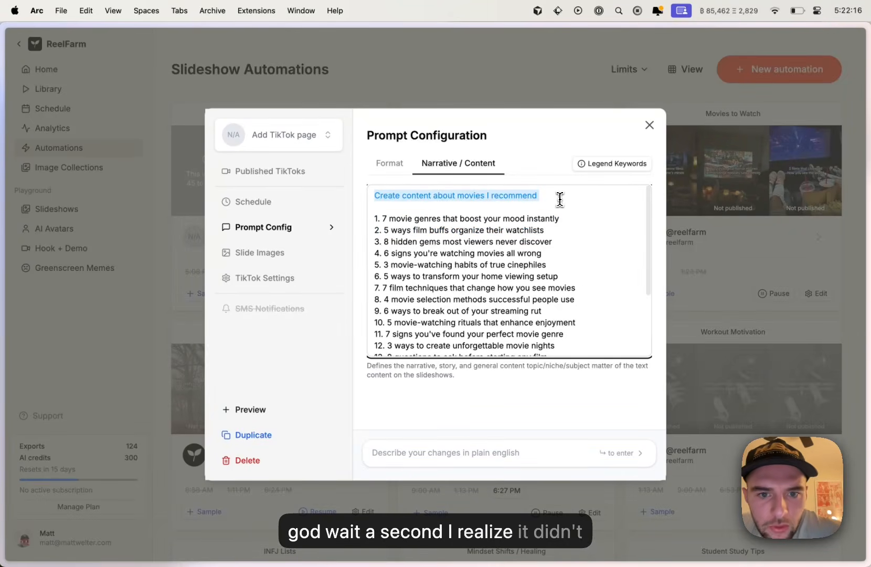
click(558, 196)
key(cmd+c)
triple_click(548, 195)
key(cmd+c)
click(558, 198)
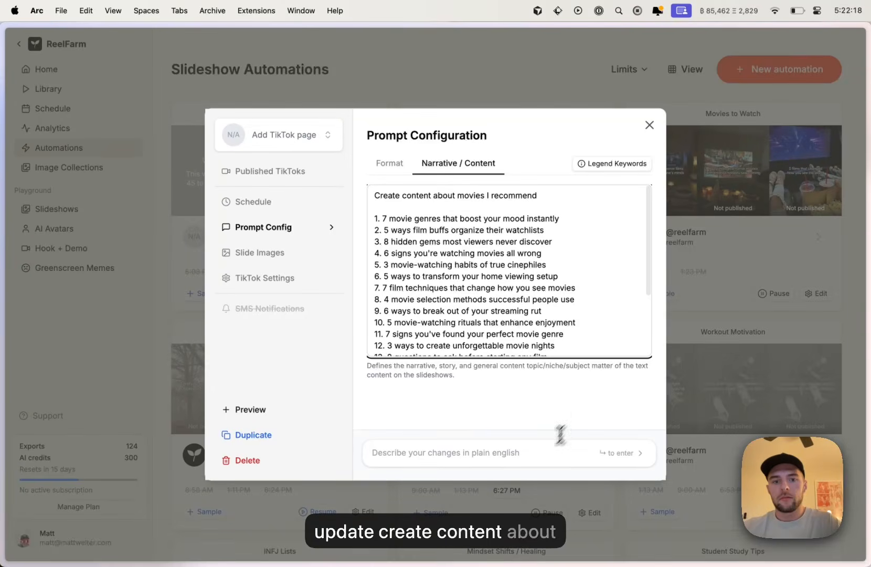
- Submit the change "The narrative MUST be about "5 christmas movies to watch with your partner" or like "6 horror movies to watch..." etc, should be RECOMMENDING MOVIES"
click(511, 456)
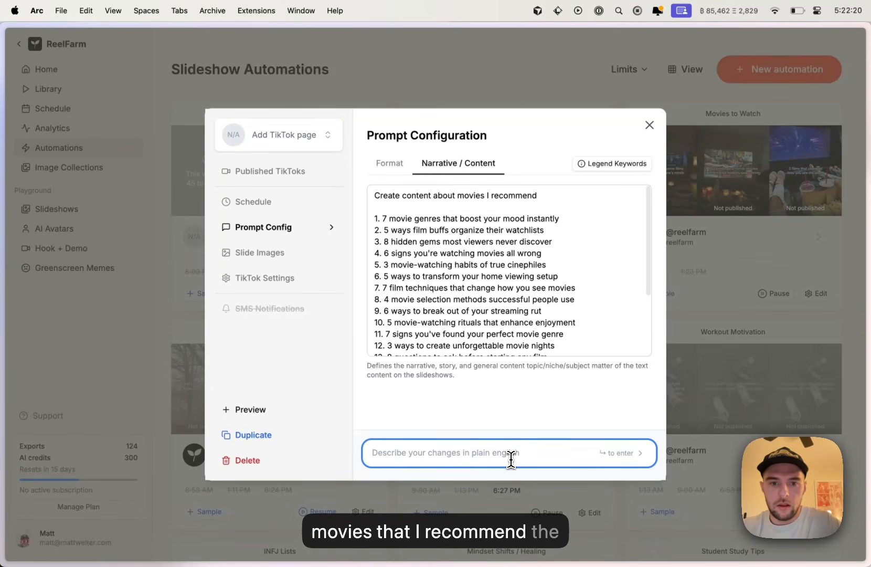
text(The narrative )
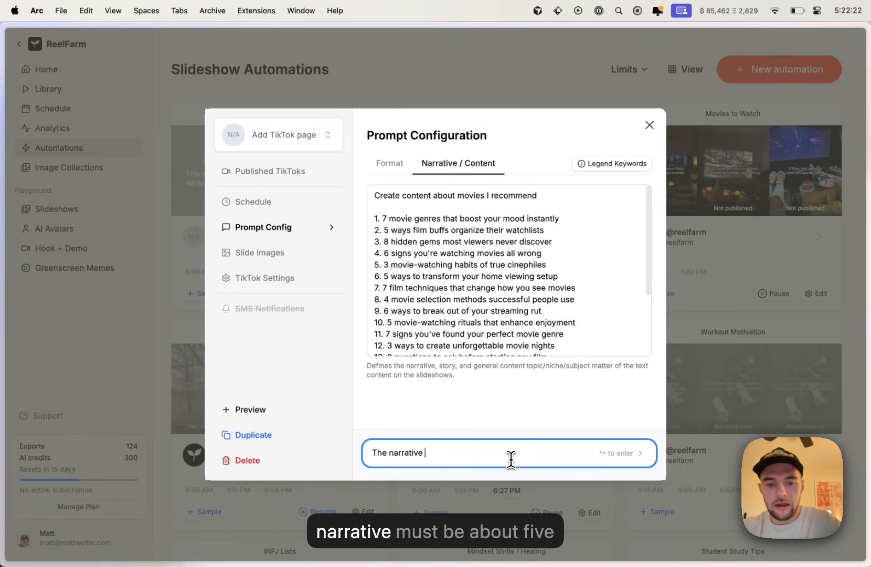
text(MUST be a)
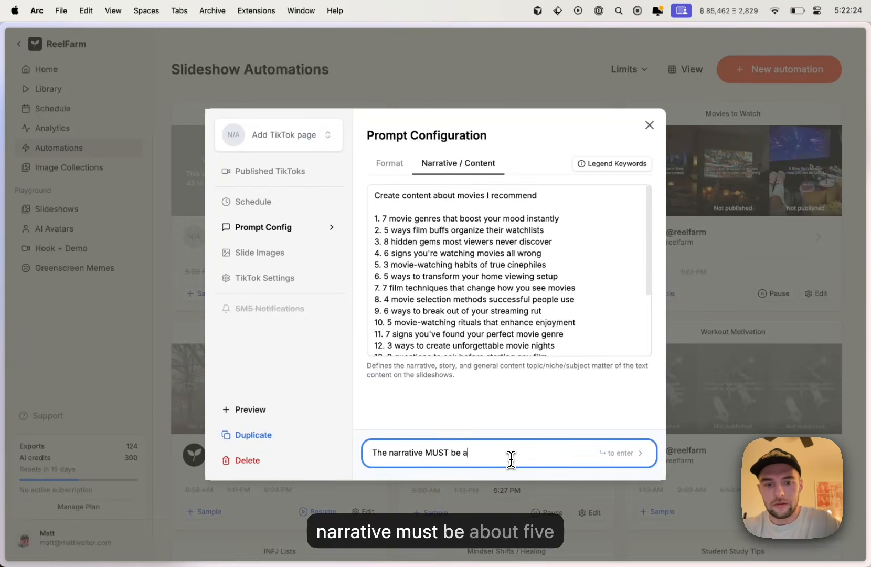
text(bout "5 movies)
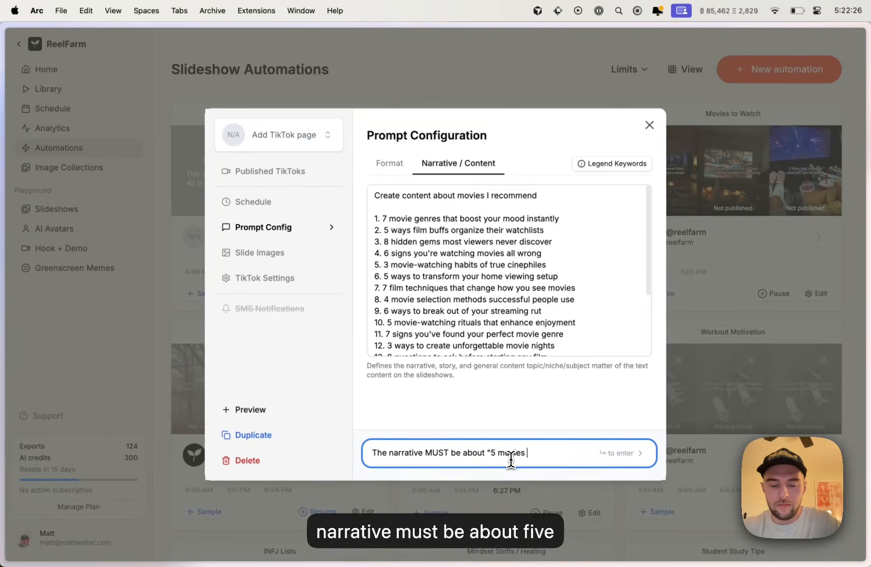
key(BackSpace)
key(BackSpace)
key(BackSpace)
key(BackSpace)
key(BackSpace)
key(BackSpace)
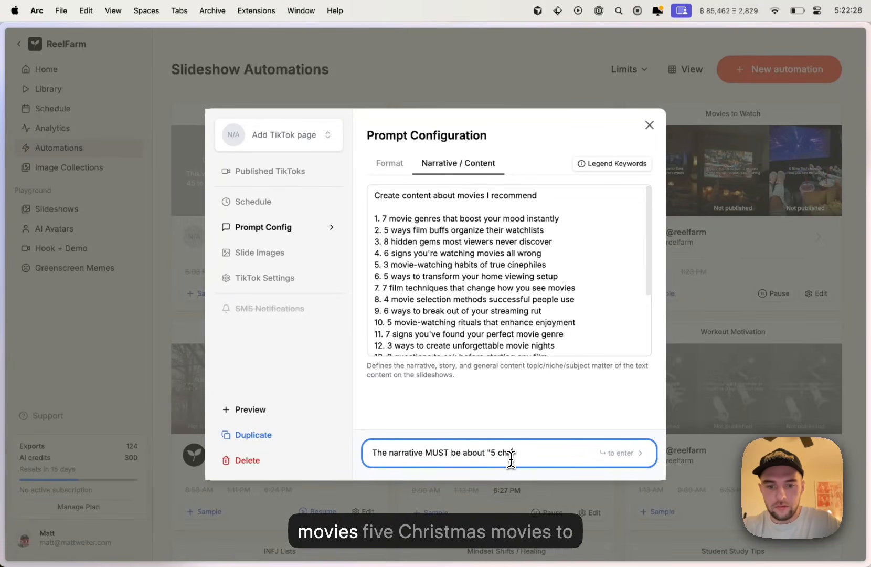
text(christmas movie)
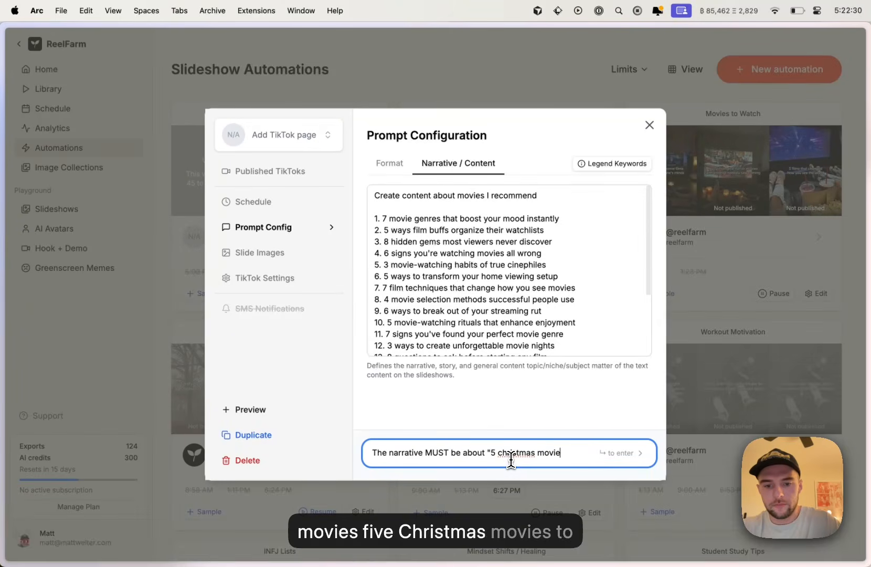
text(s to watch wit hy)
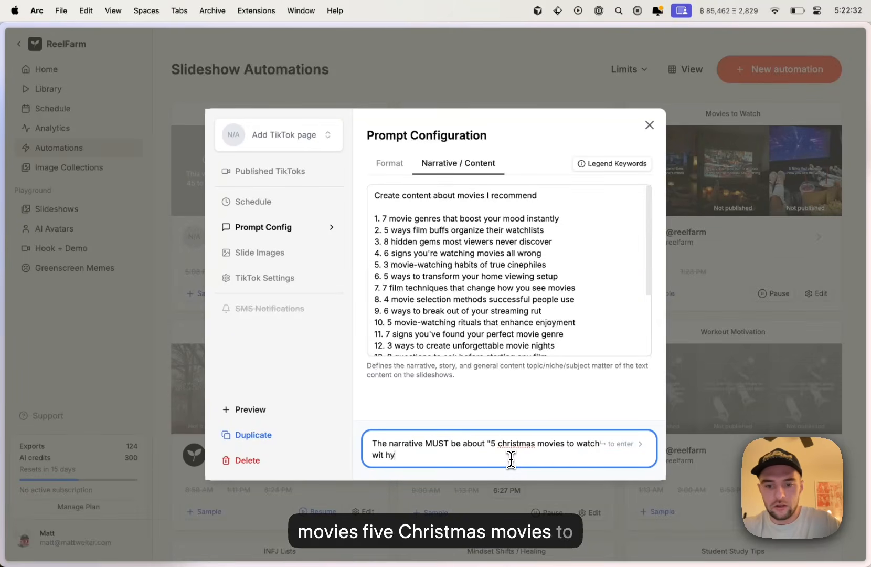
text(your partner" or)
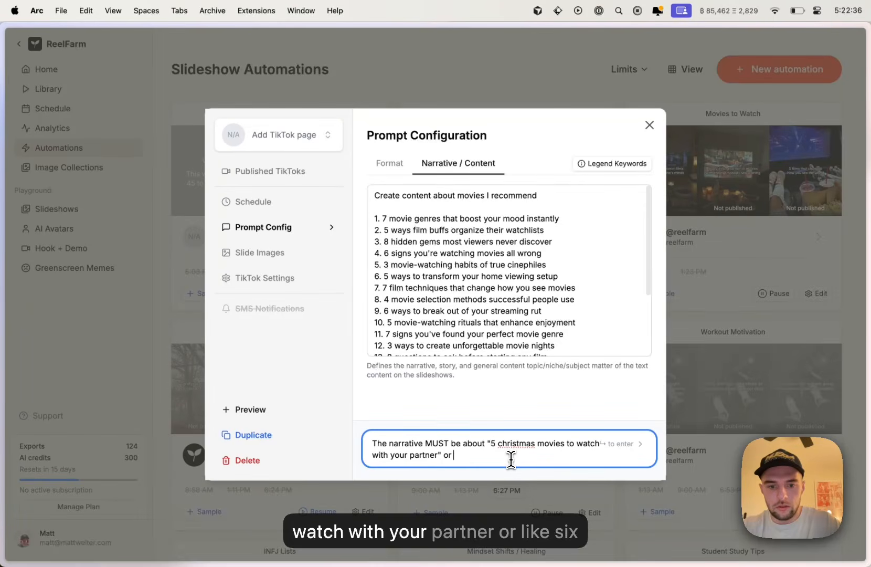
text( like ")
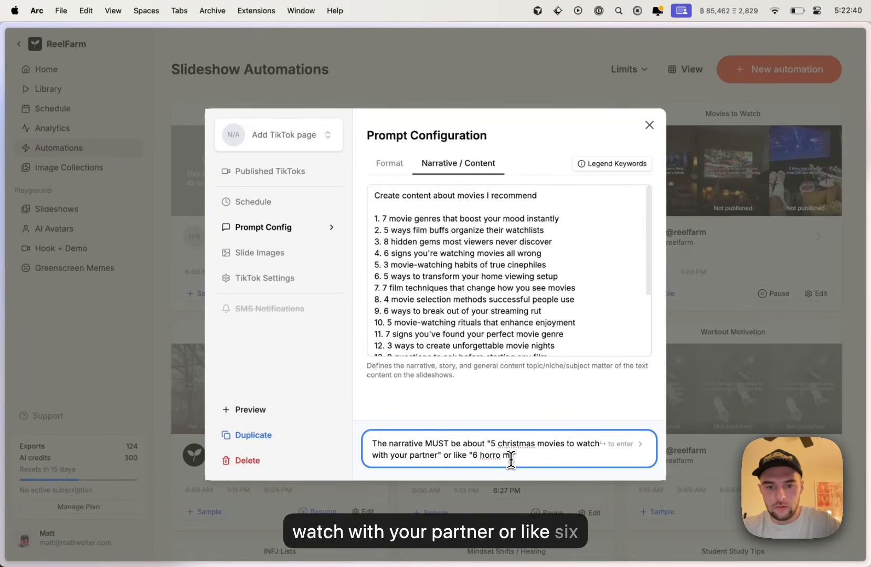
text(6 horror)
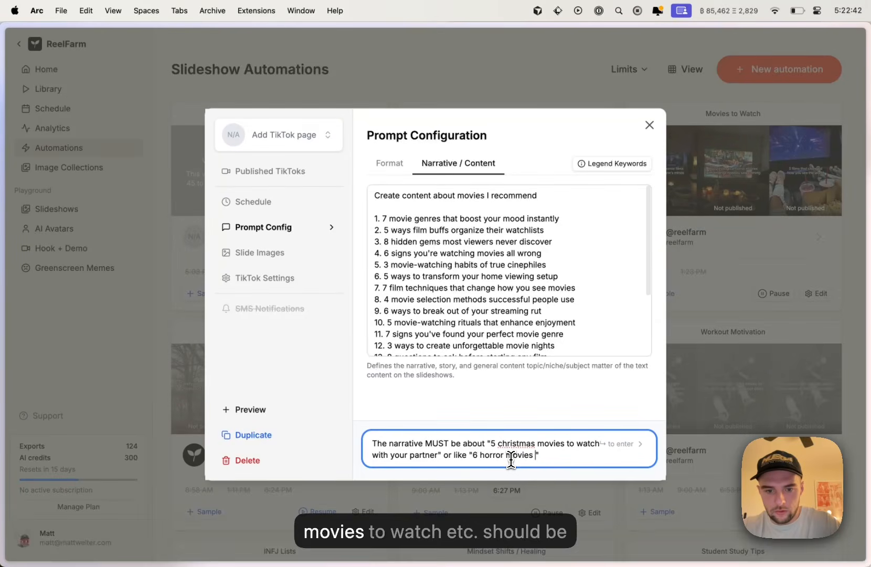
text( movies to watch..." etc)
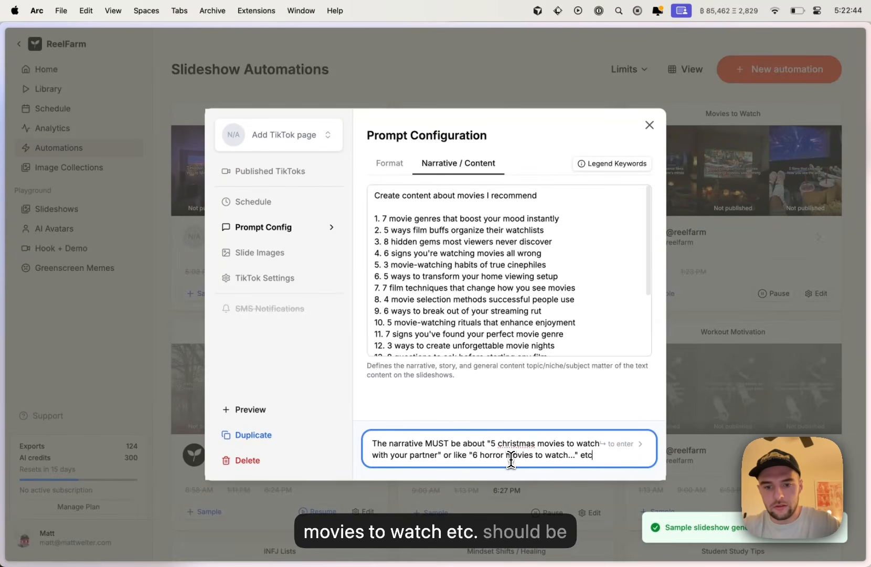
text(, sh)
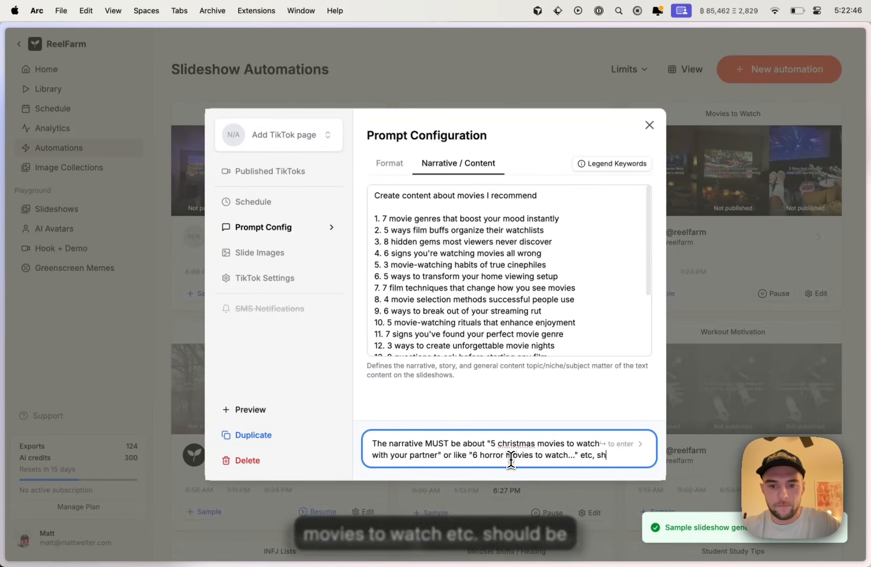
text(ould be RECOMMENDING MOVIE)
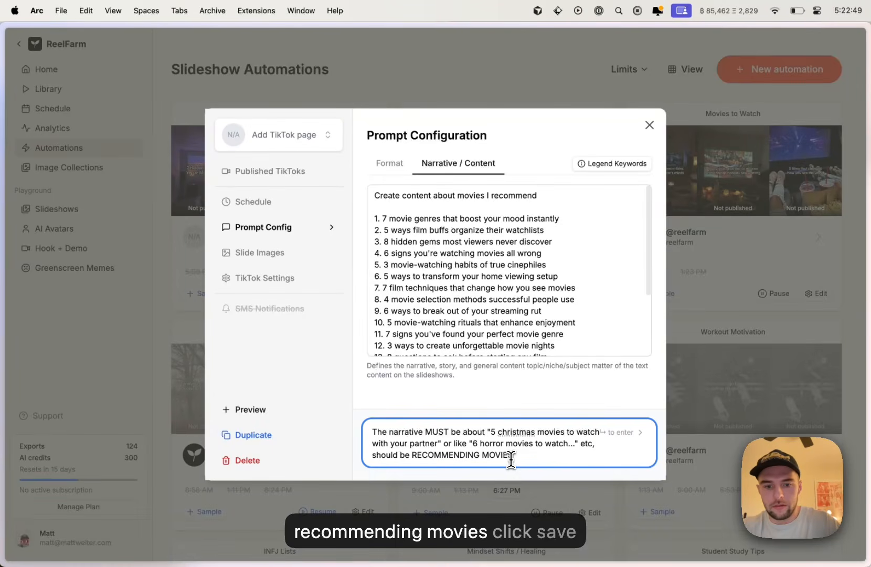
key(Return)
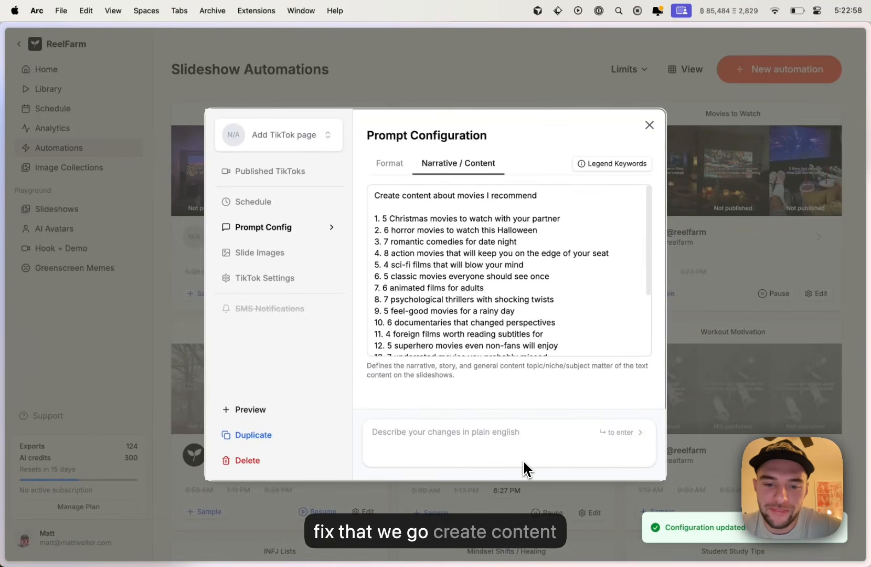
- Review the updated "Movies To Watch" narrative prompt, reopen the automation's prompt configuration, copy the prompt text and reload the page
drag(501, 211, 476, 184)
click(510, 212)
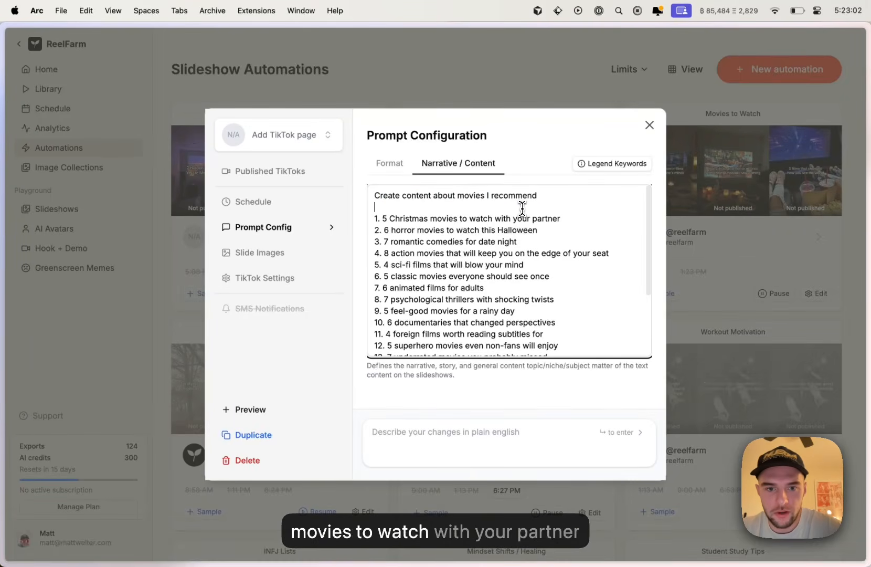
click(500, 106)
click(378, 291)
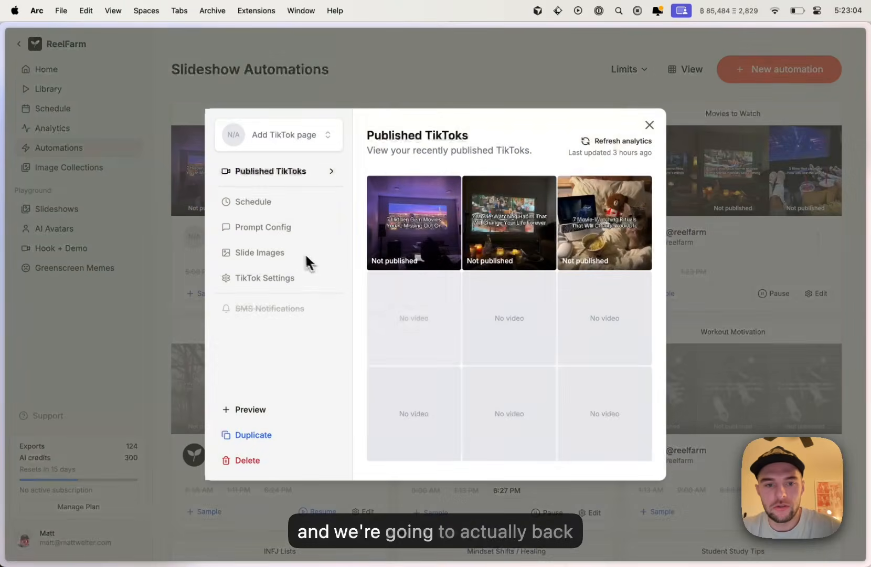
click(305, 252)
click(297, 236)
key(super+a)
key(super+c)
key(super+r)
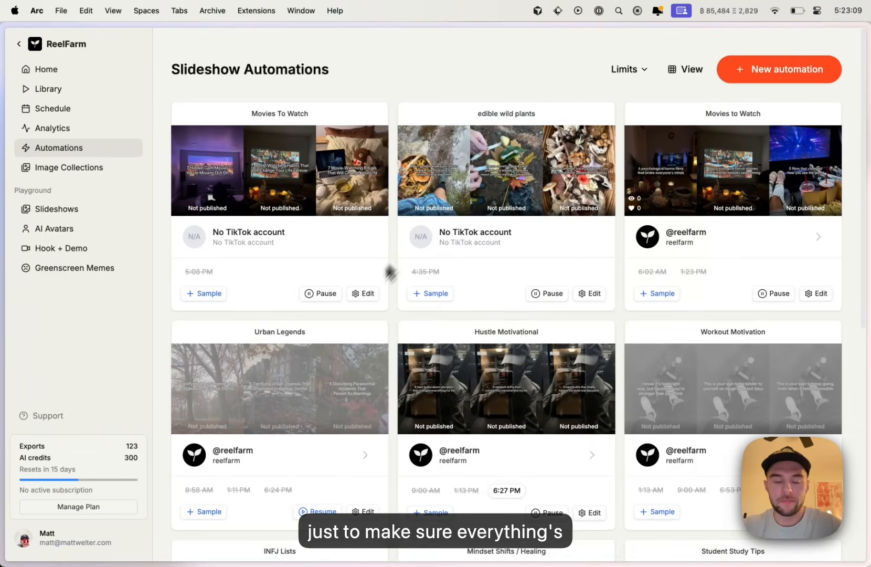
- Check the saved format and narrative prompts of "Movies To Watch" and generate two sample slideshows for it
click(382, 273)
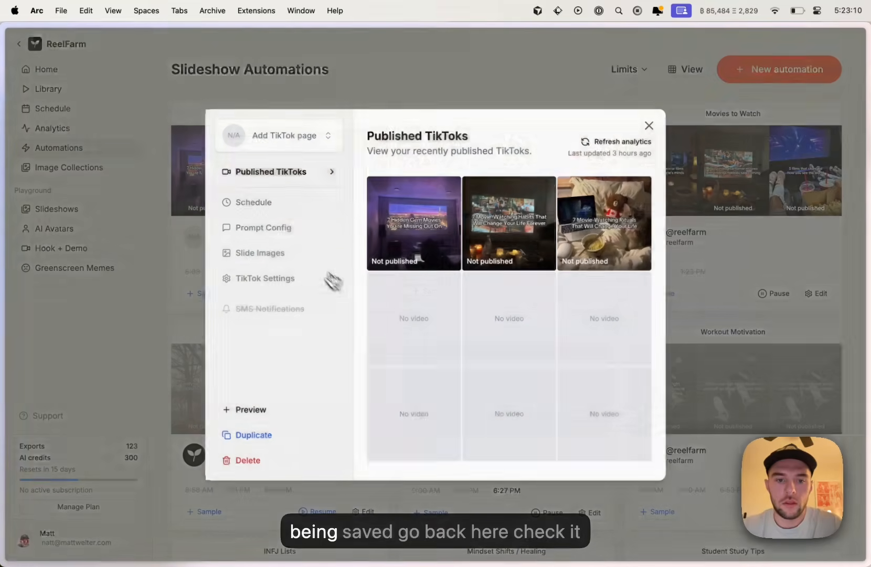
click(289, 232)
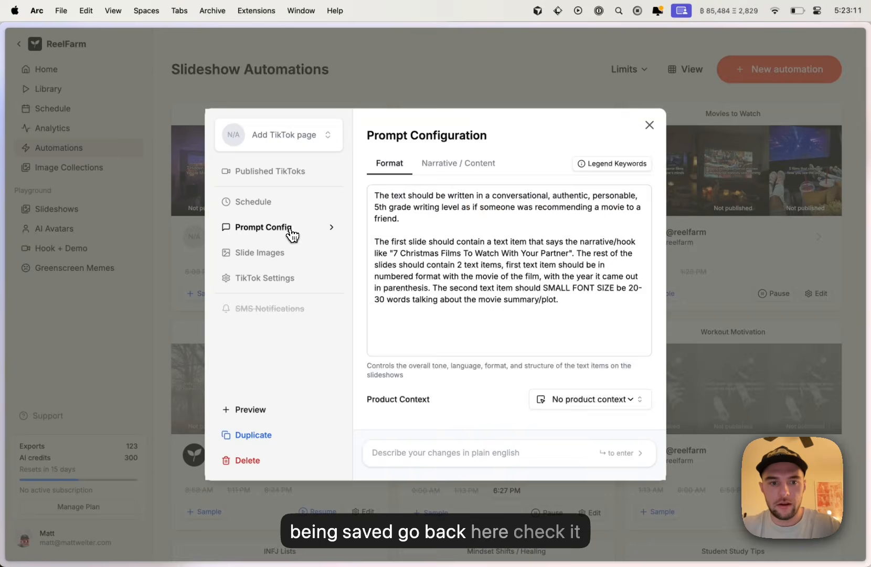
click(475, 164)
click(435, 80)
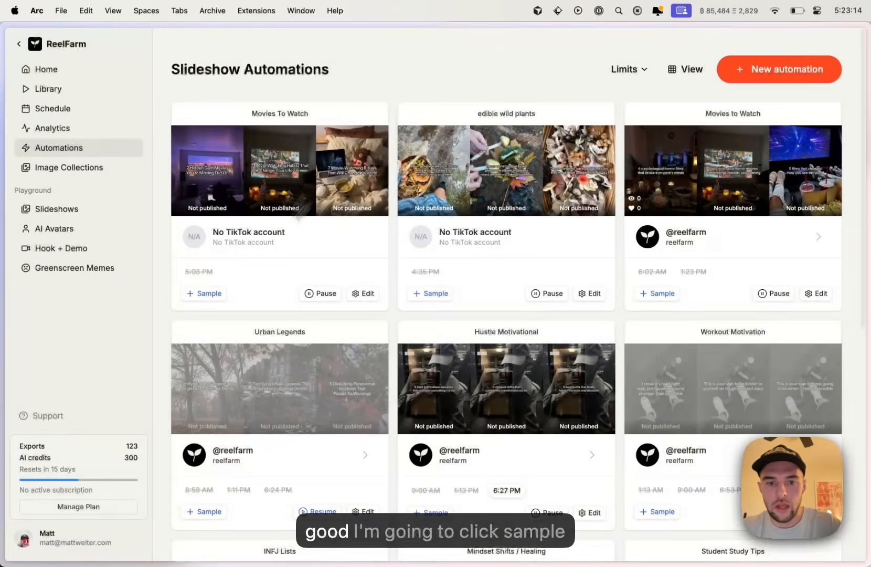
click(207, 293)
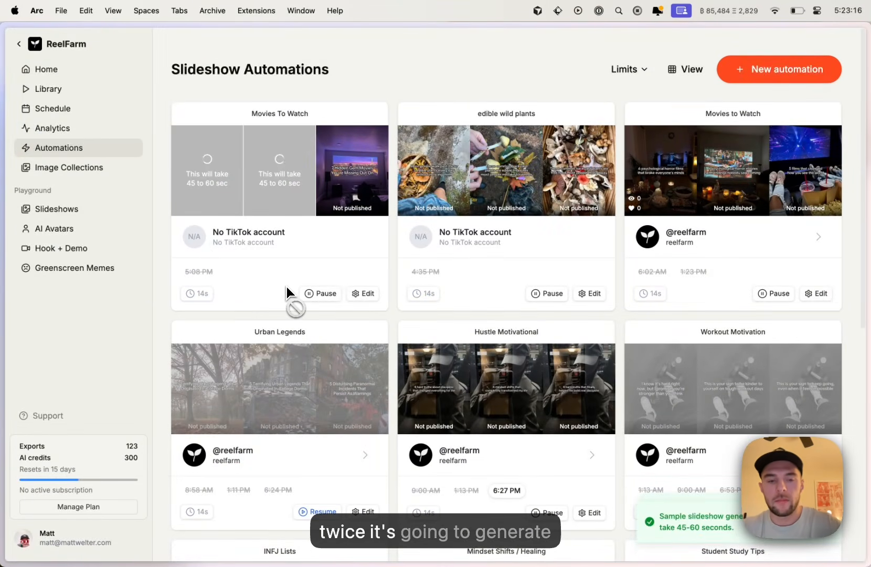
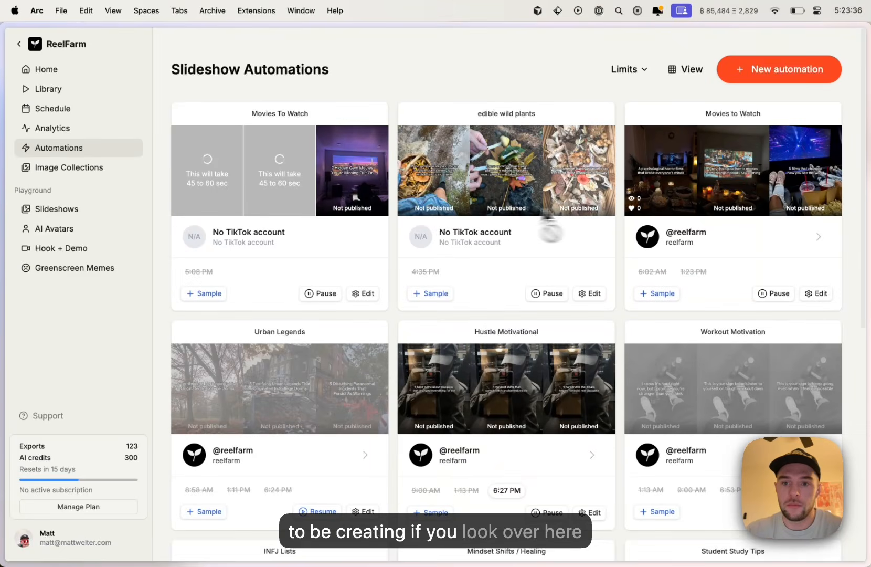
click(817, 300)
click(279, 232)
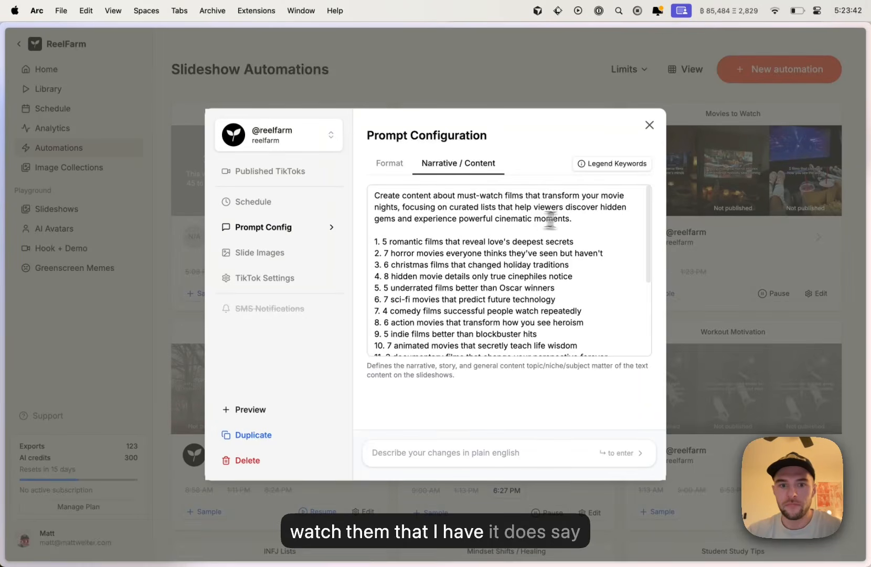
drag(584, 220, 603, 220)
click(543, 193)
click(602, 220)
scroll(412, 238, down, 2)
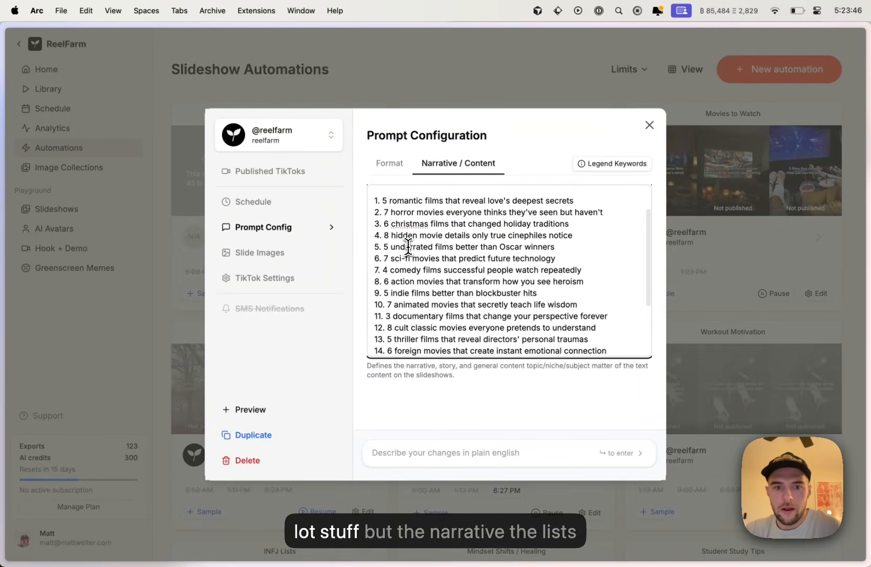
scroll(409, 246, up, 2)
drag(375, 241, 501, 275)
scroll(502, 276, down, 2)
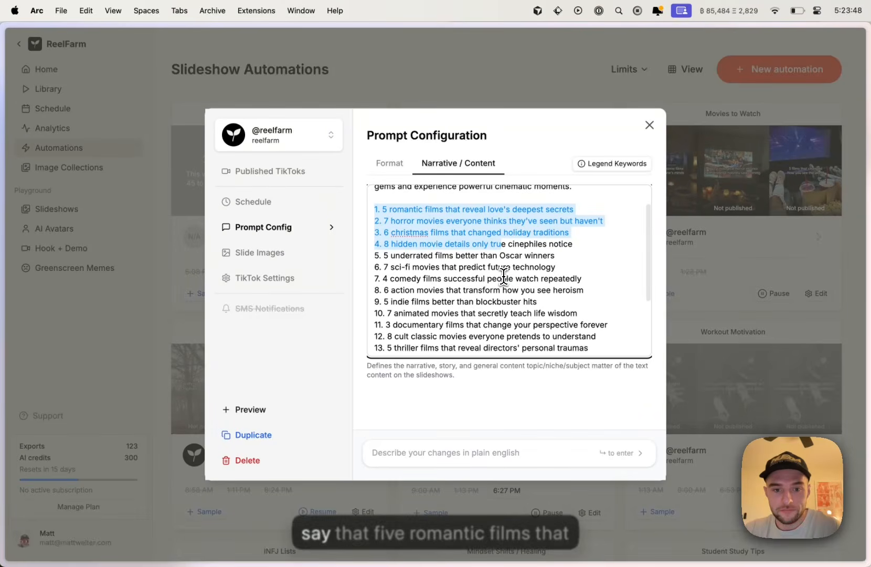
click(505, 254)
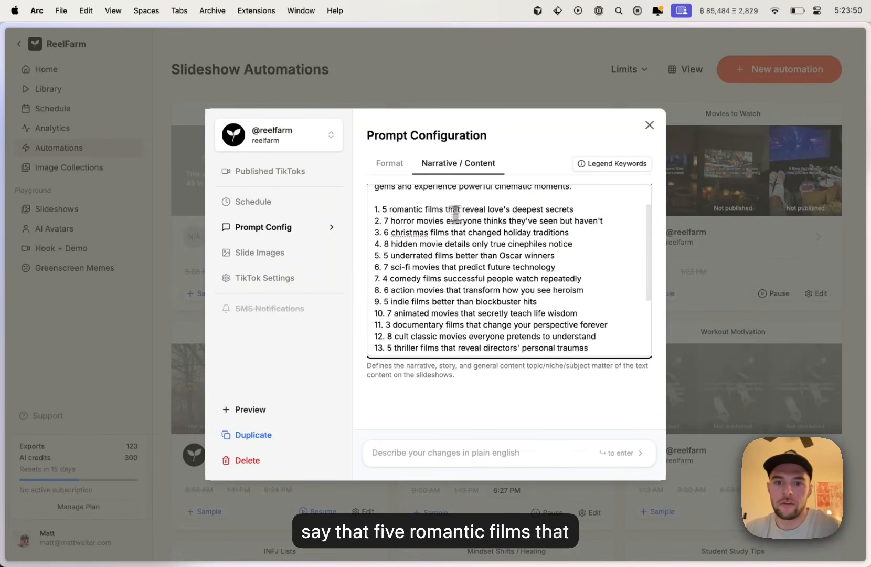
drag(375, 209, 589, 311)
click(588, 313)
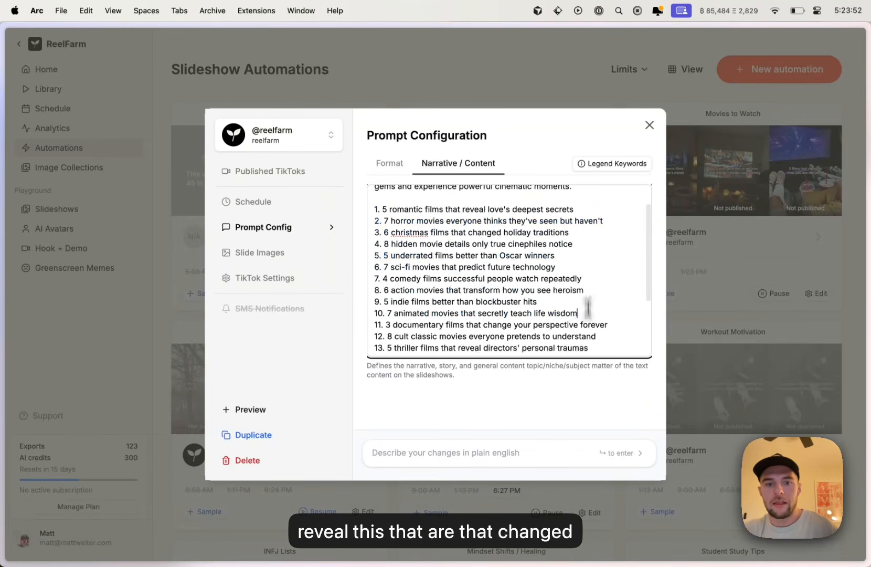
drag(582, 232, 471, 232)
click(458, 232)
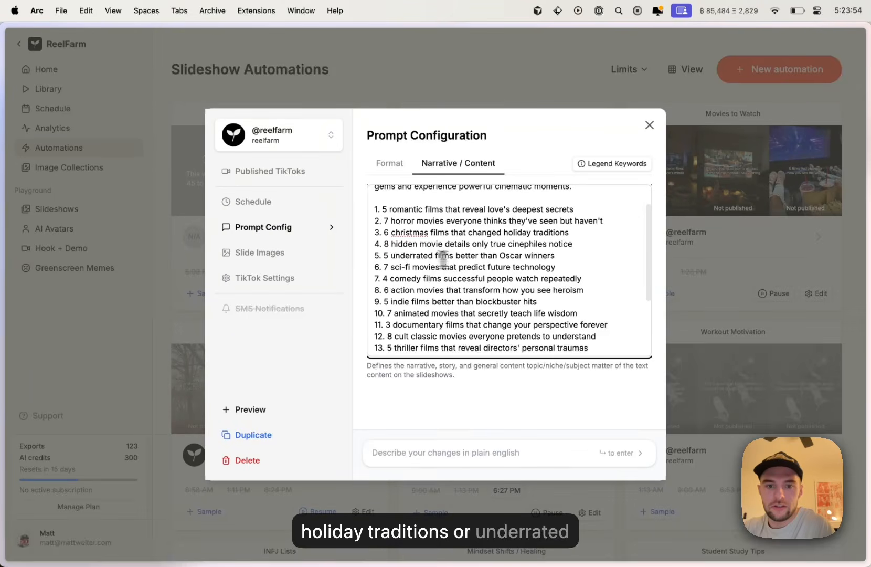
drag(383, 255, 568, 253)
click(571, 255)
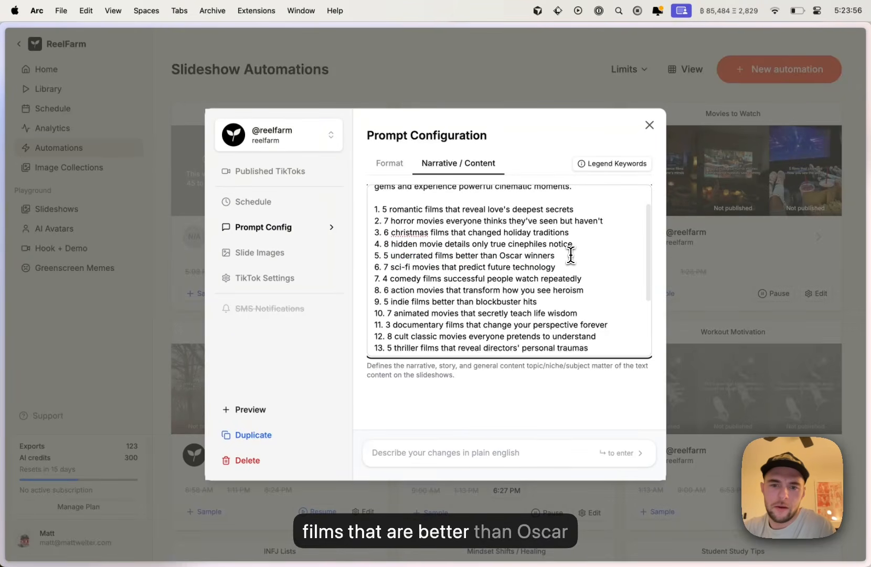
scroll(571, 255, down, 4)
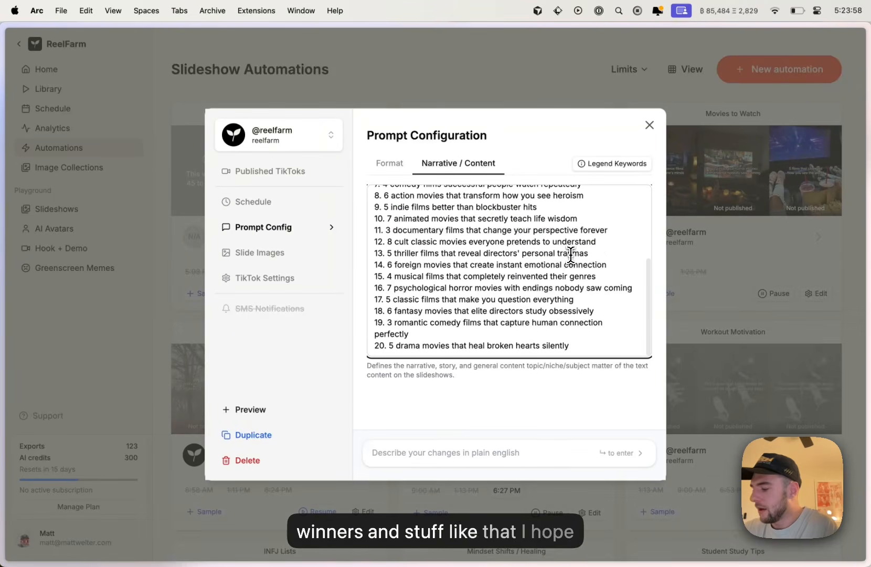
click(745, 306)
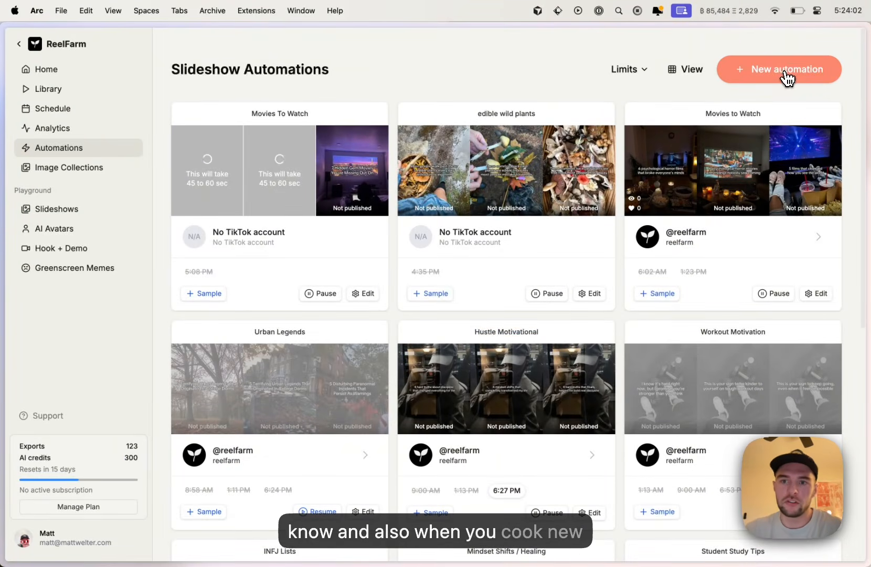
- Start a new automation and look through the available slideshow templates
click(787, 79)
scroll(385, 321, down, 5)
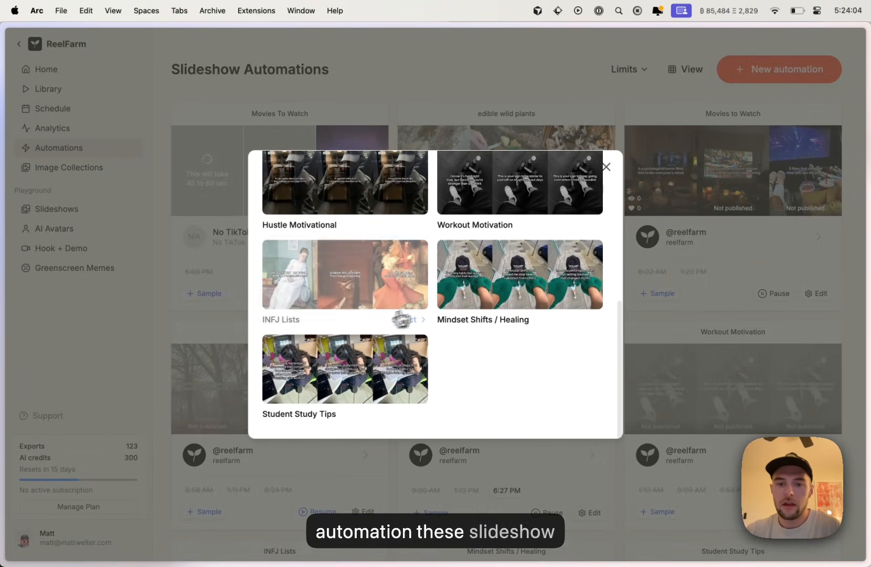
scroll(433, 283, up, 5)
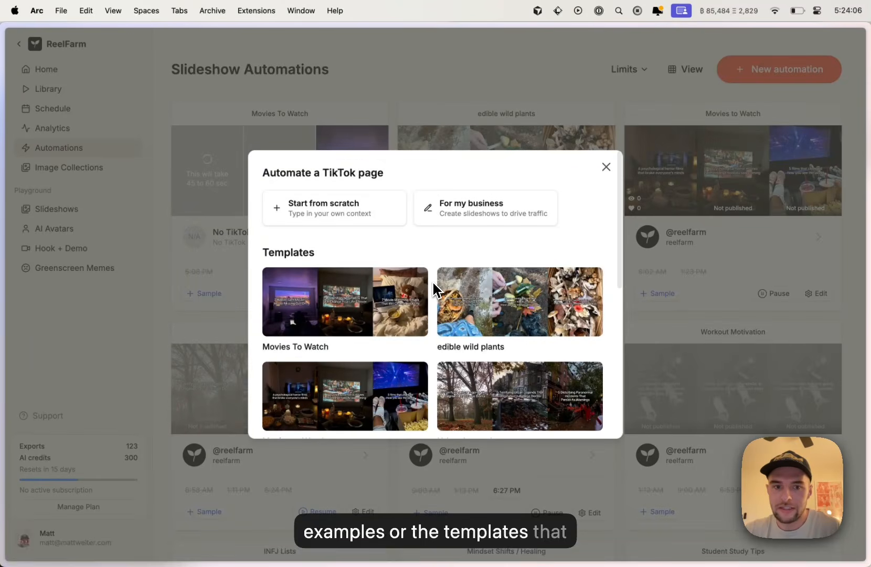
scroll(435, 326, down, 8)
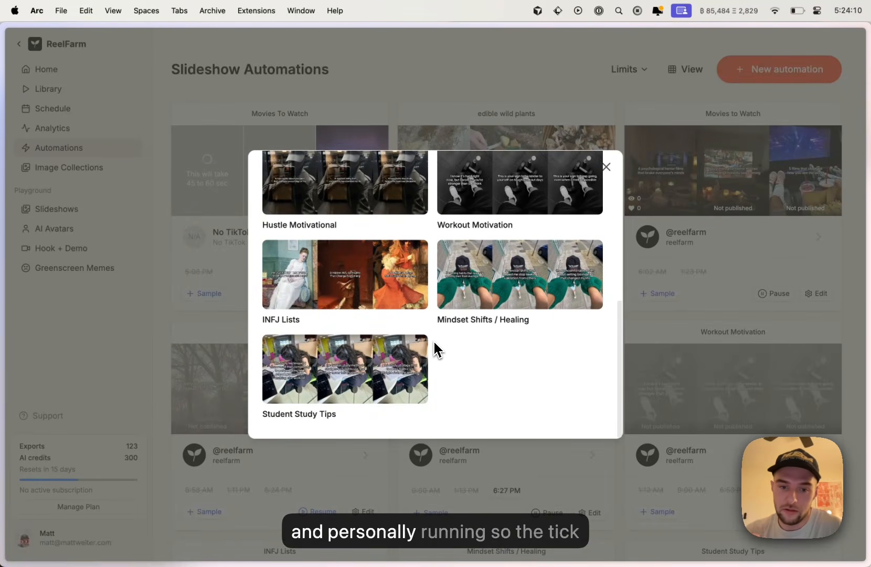
- Switch to the open TikTok profile with the INFJ slideshows and browse its posts
mouse_move(12, 231)
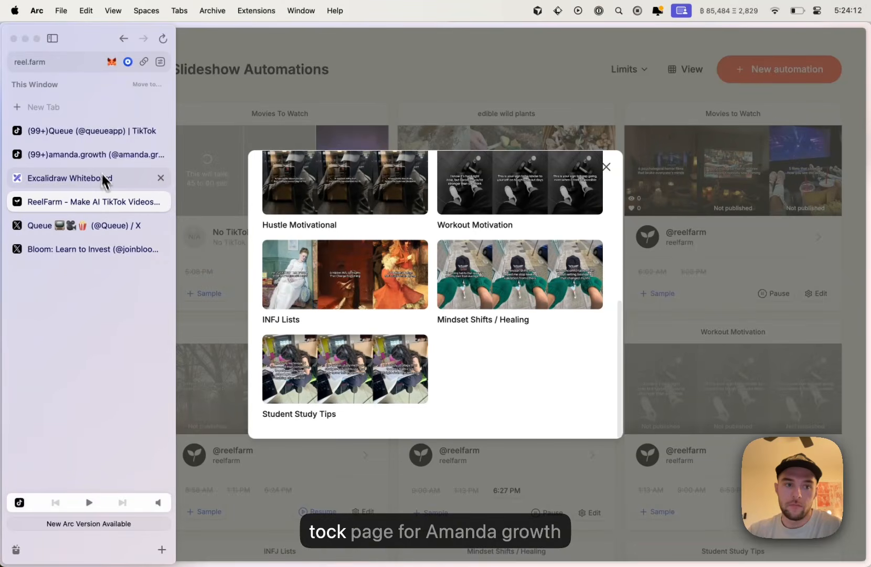
click(91, 154)
scroll(387, 227, down, 5)
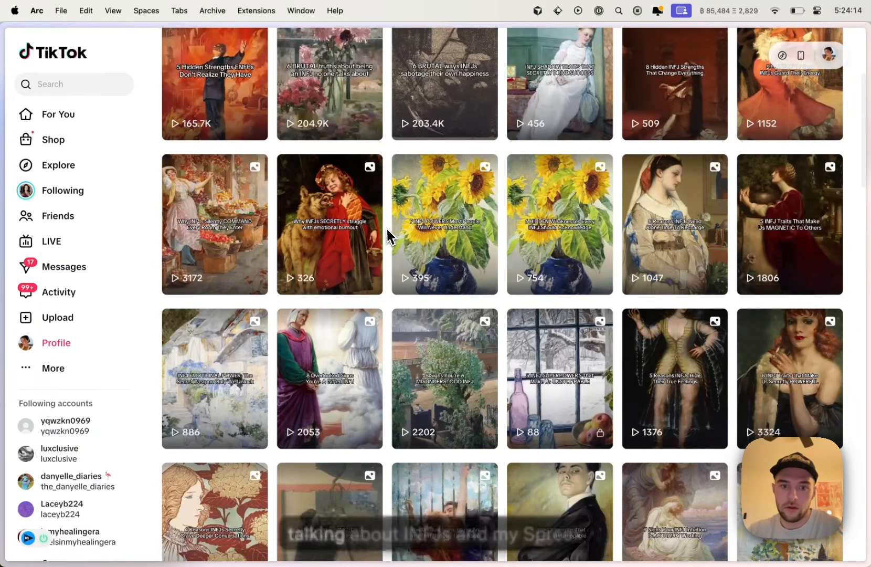
scroll(387, 231, down, 5)
scroll(386, 230, down, 5)
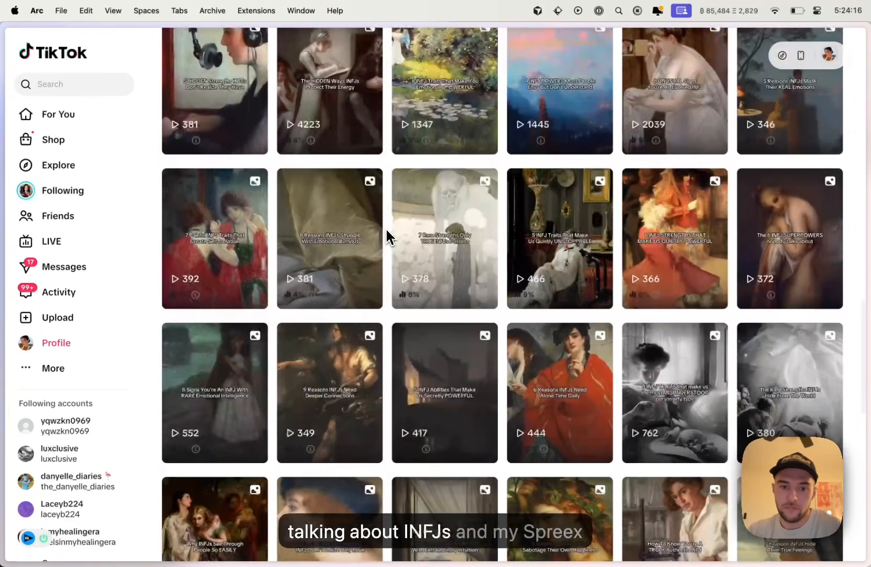
scroll(386, 233, down, 5)
mouse_move(57, 265)
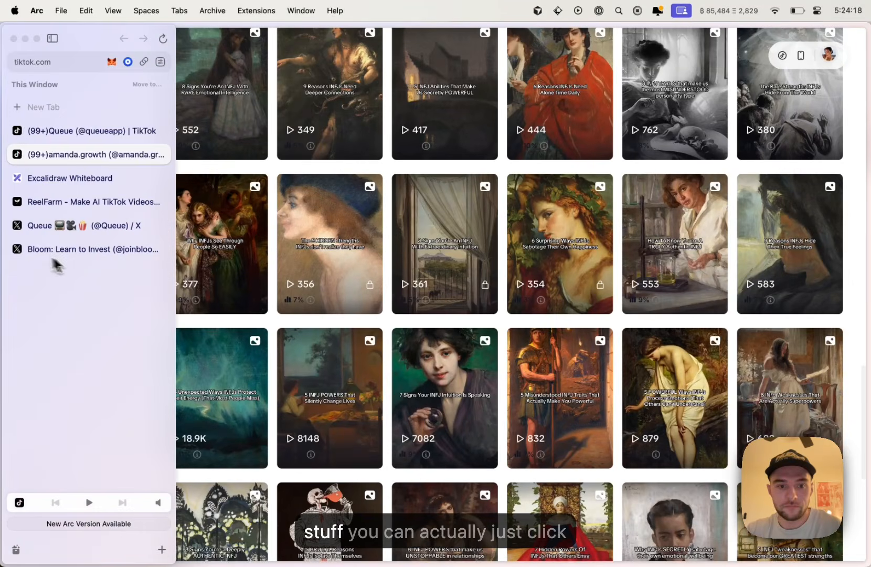
scroll(231, 249, down, 10)
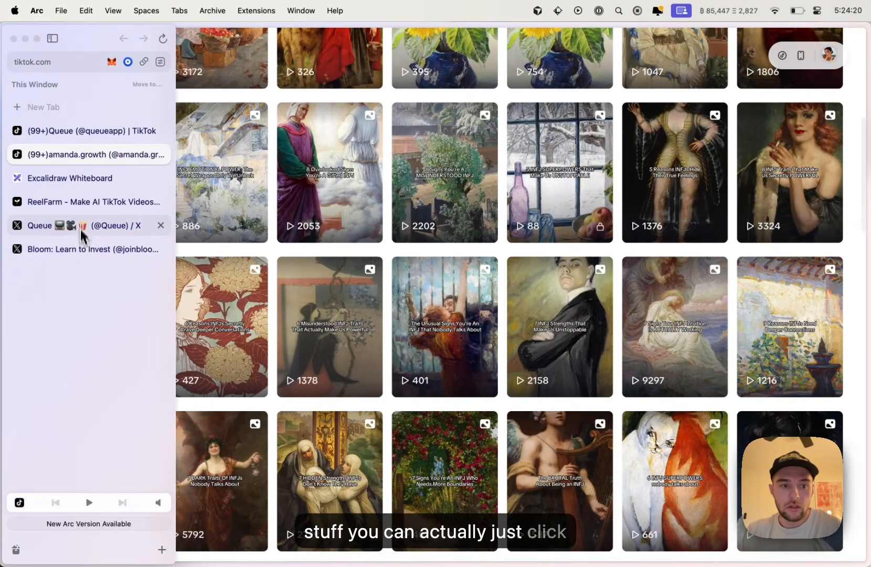
- Return to ReelFarm, look over the "Movies to Watch" template, close the template list and inspect the matching automation's samples
click(78, 201)
scroll(486, 362, up, 2)
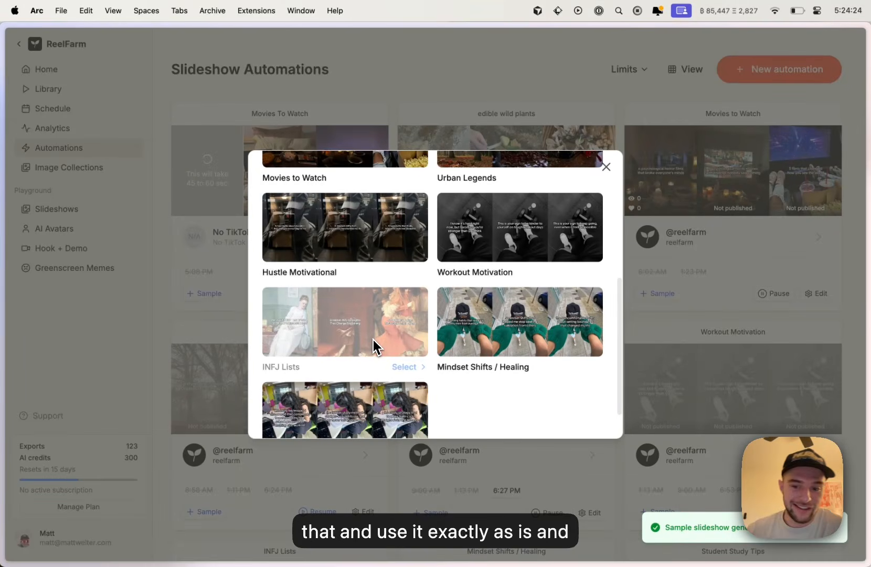
scroll(373, 340, up, 3)
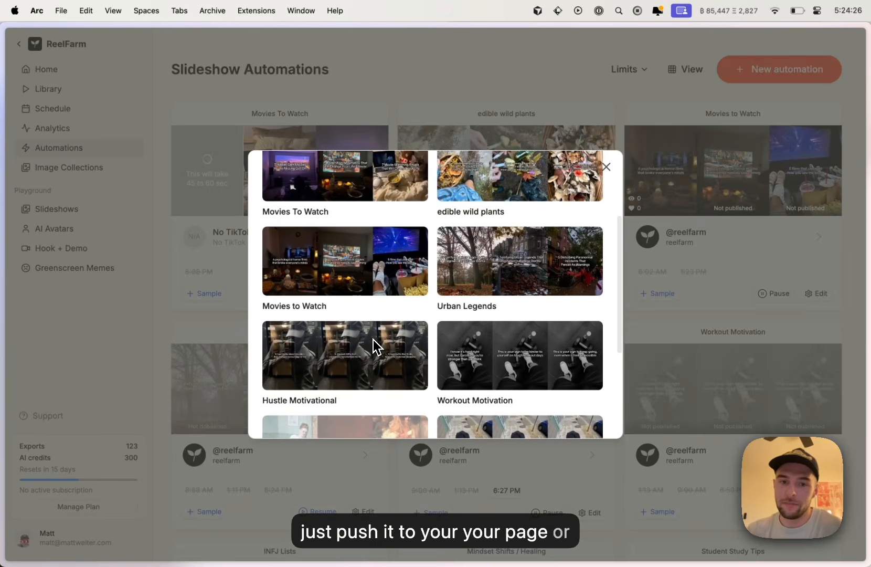
mouse_move(341, 270)
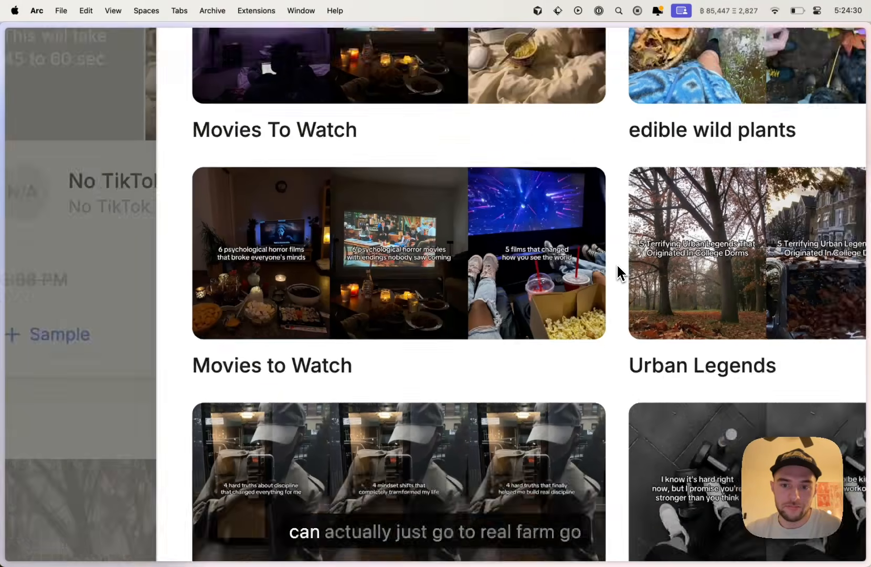
scroll(356, 286, up, 3)
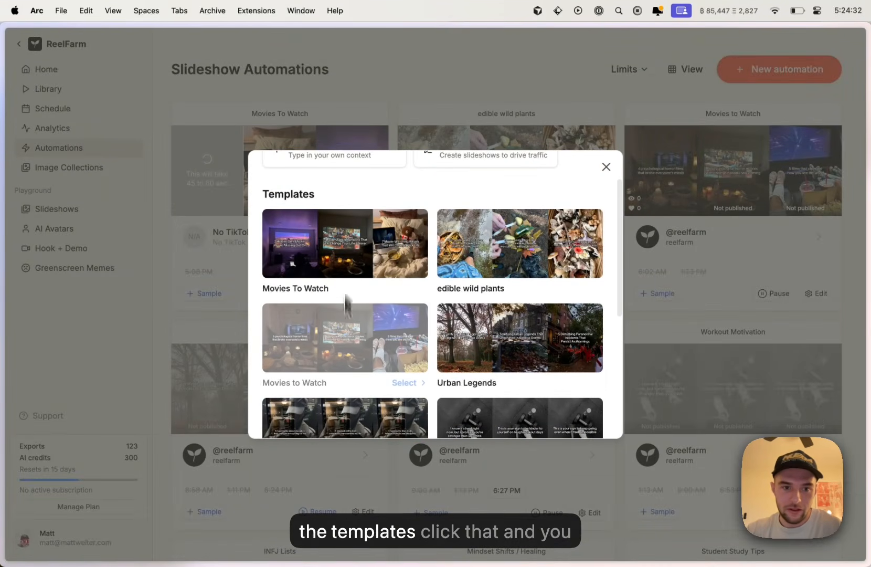
click(665, 259)
scroll(846, 165, up, 5)
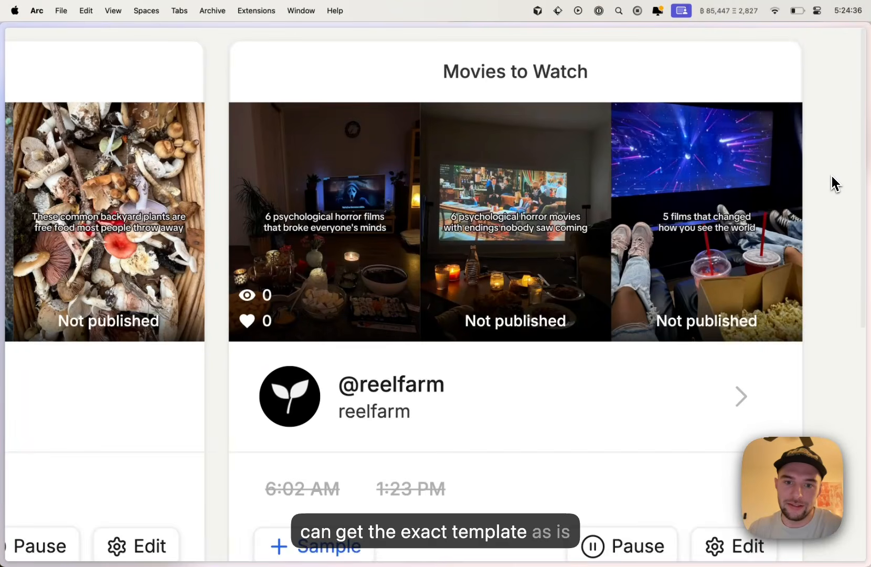
scroll(835, 184, down, 5)
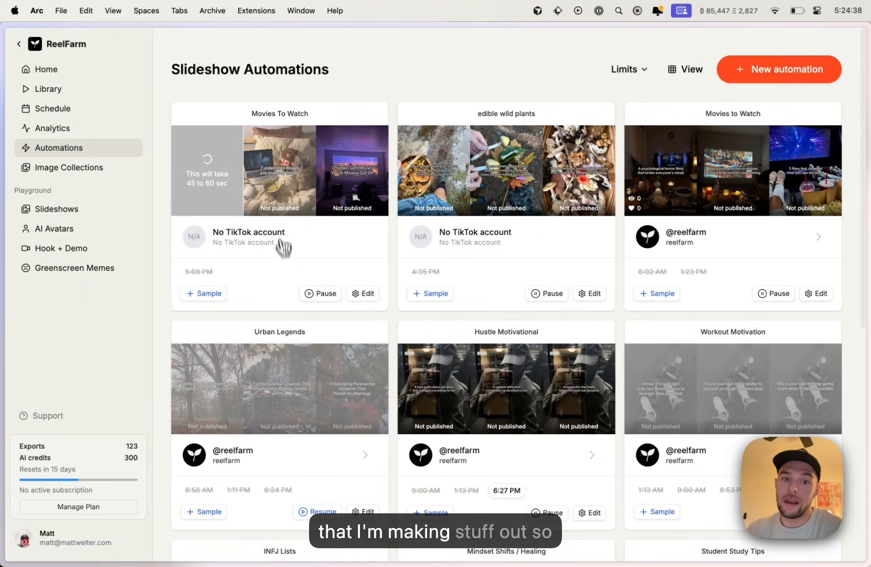
- Open the "7 underrated movies you probably missed" sample of the Movies To Watch automation, page through its first movie slides and close it
click(276, 207)
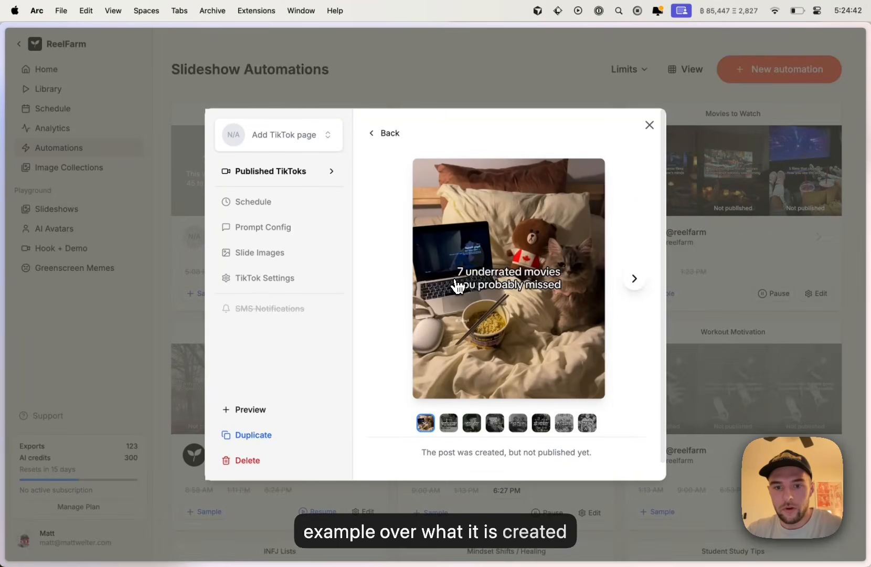
click(636, 288)
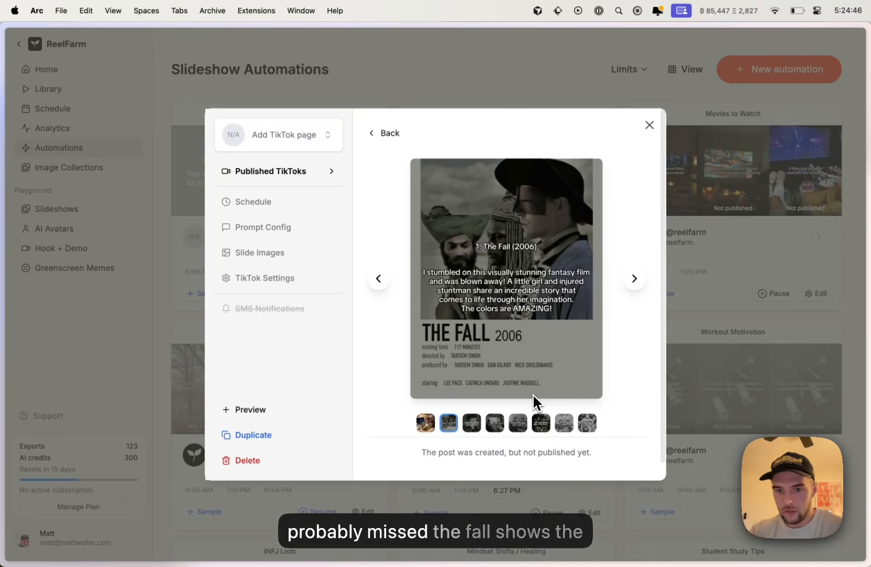
click(634, 286)
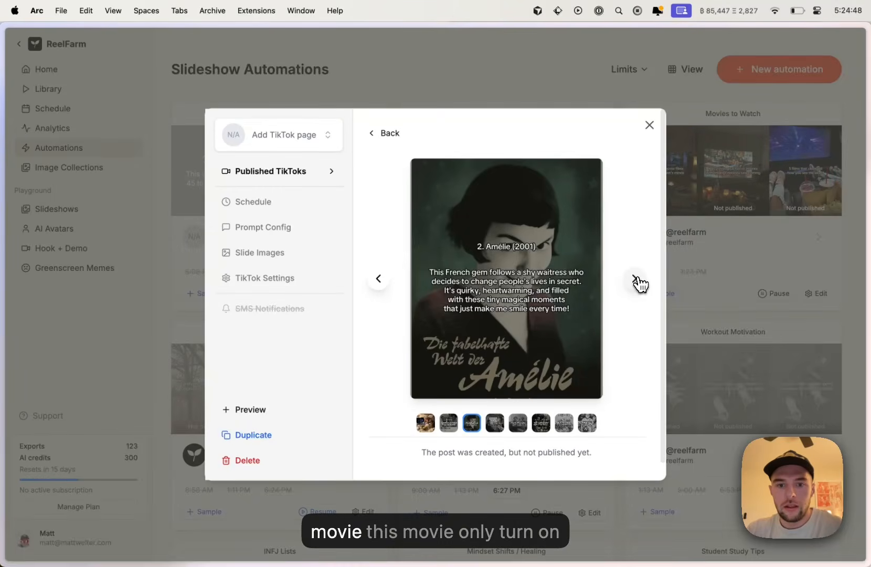
click(638, 283)
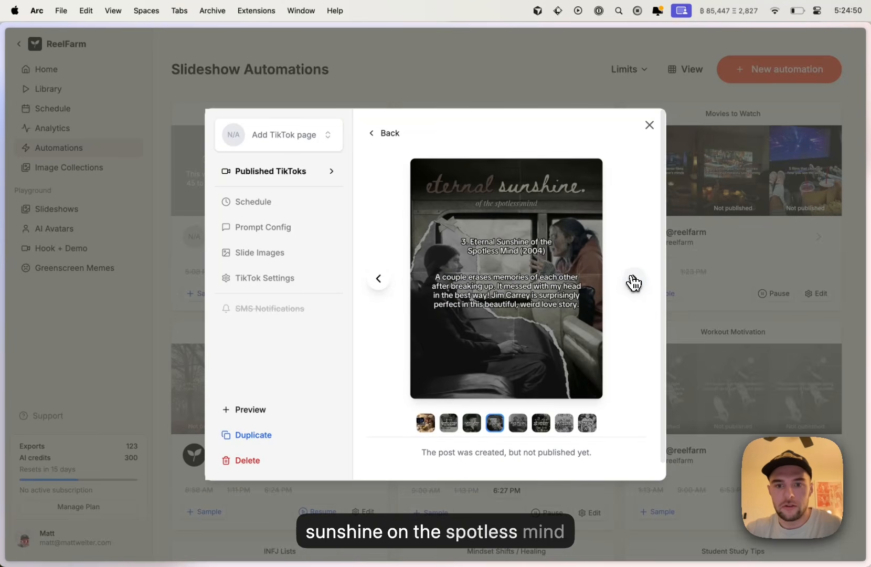
click(633, 282)
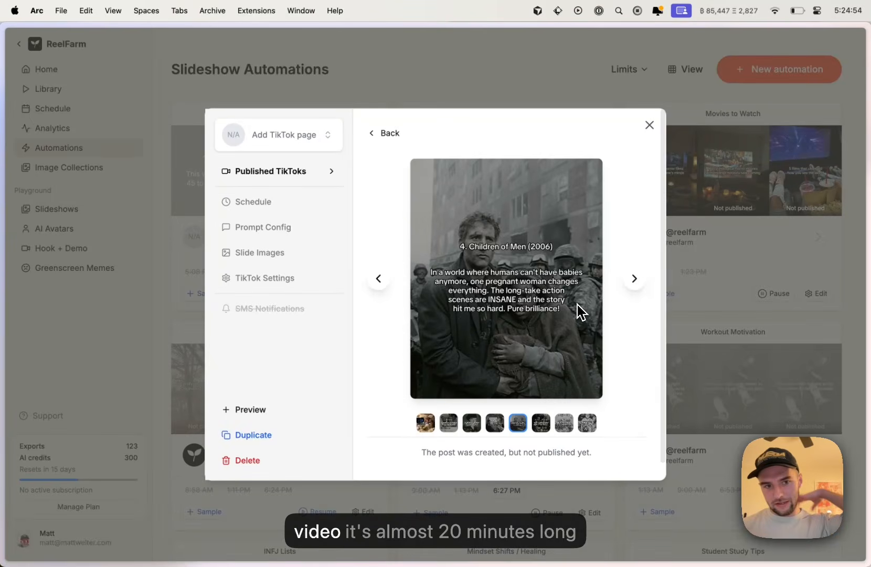
click(433, 71)
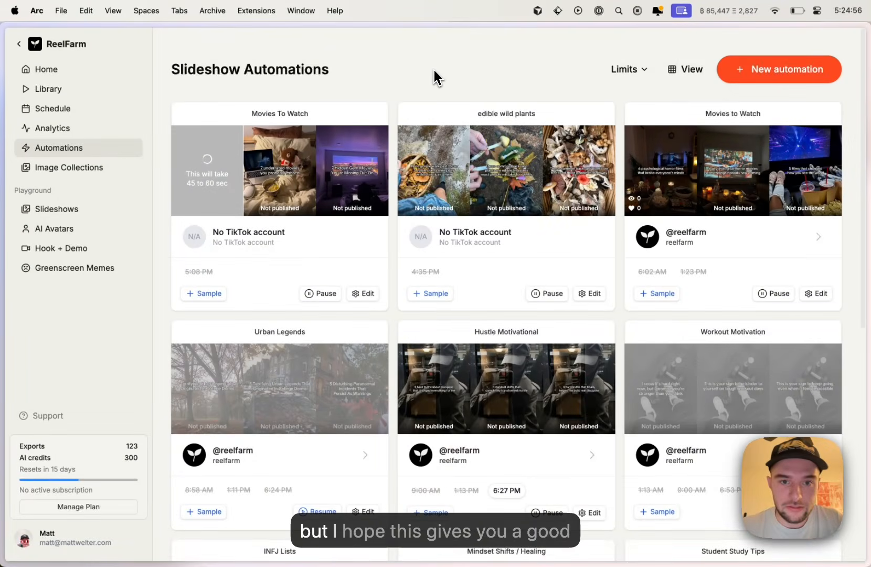
- Open the TikTok settings of the Movies To Watch automation and examine the title prompt
click(362, 294)
click(270, 283)
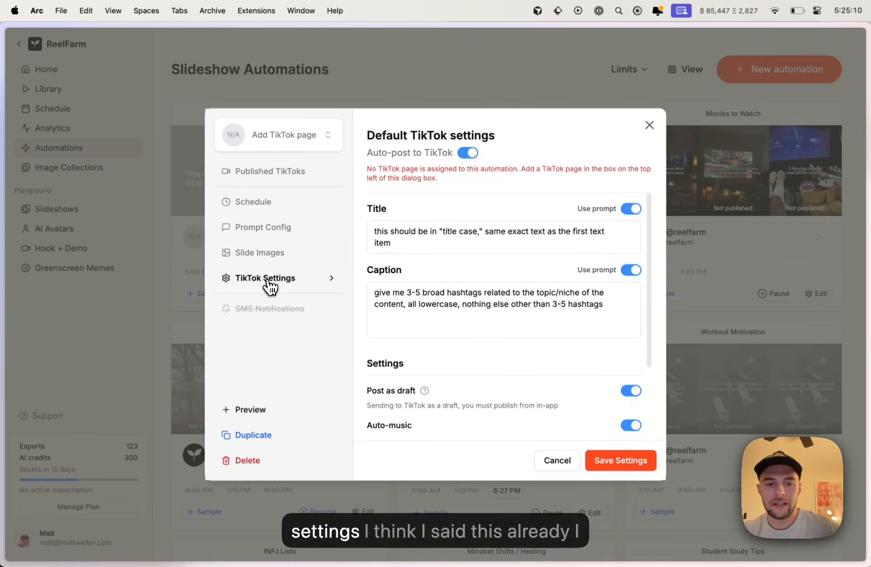
triple_click(500, 231)
click(498, 238)
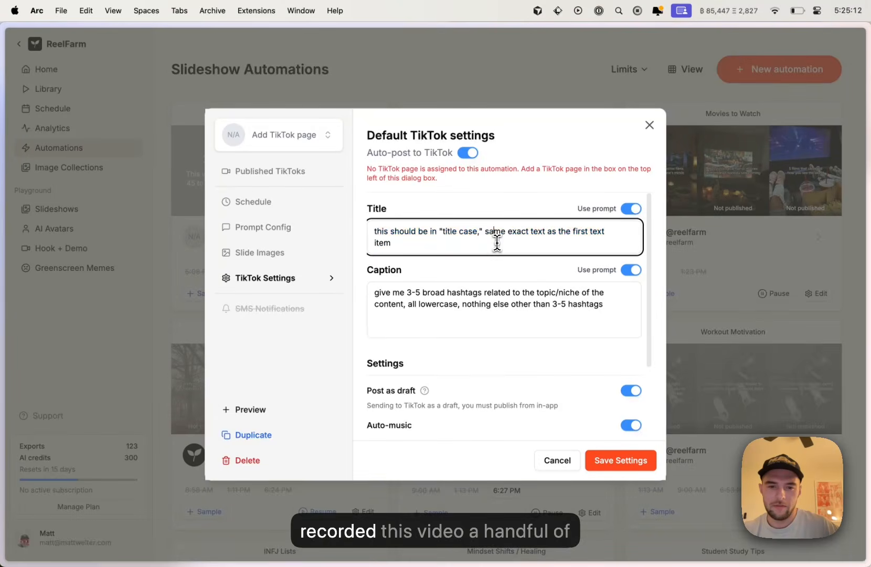
key(super+a)
click(508, 252)
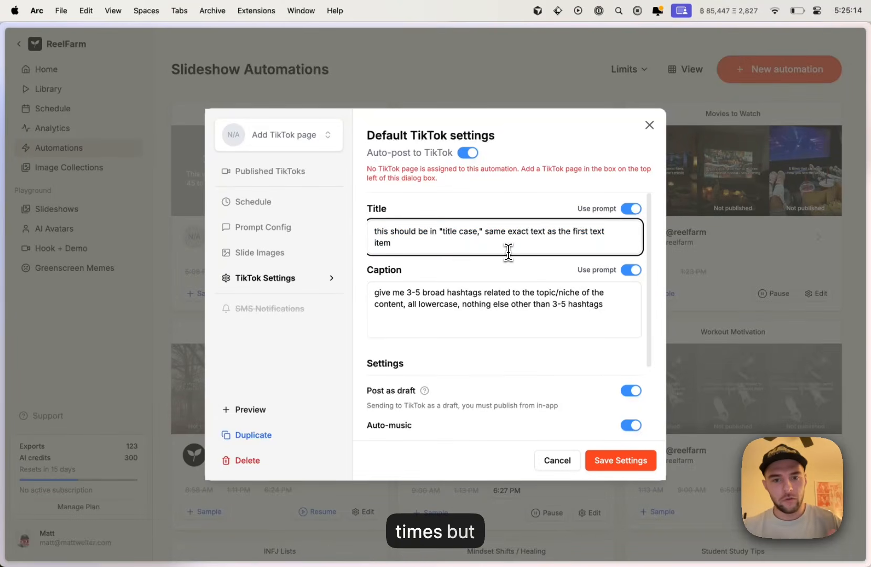
click(500, 264)
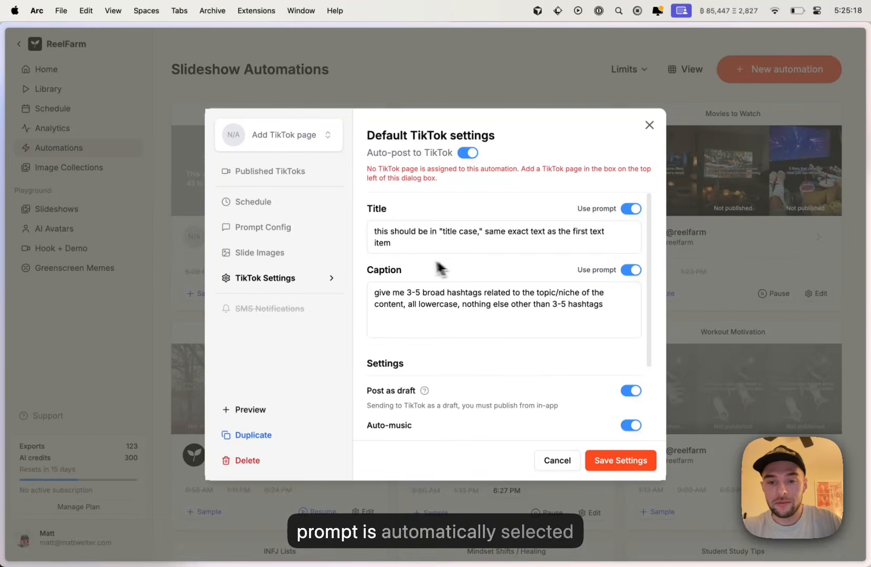
drag(411, 248, 354, 218)
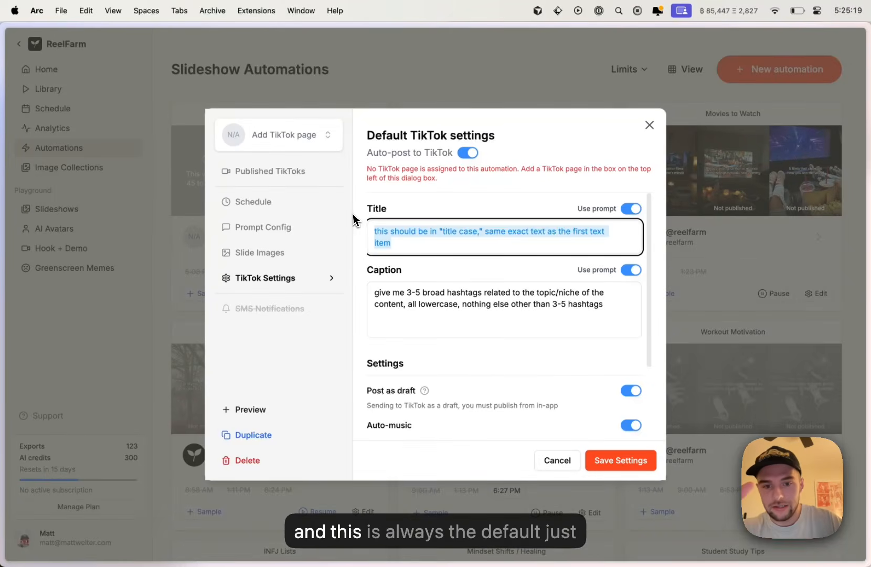
click(377, 234)
key(super+a)
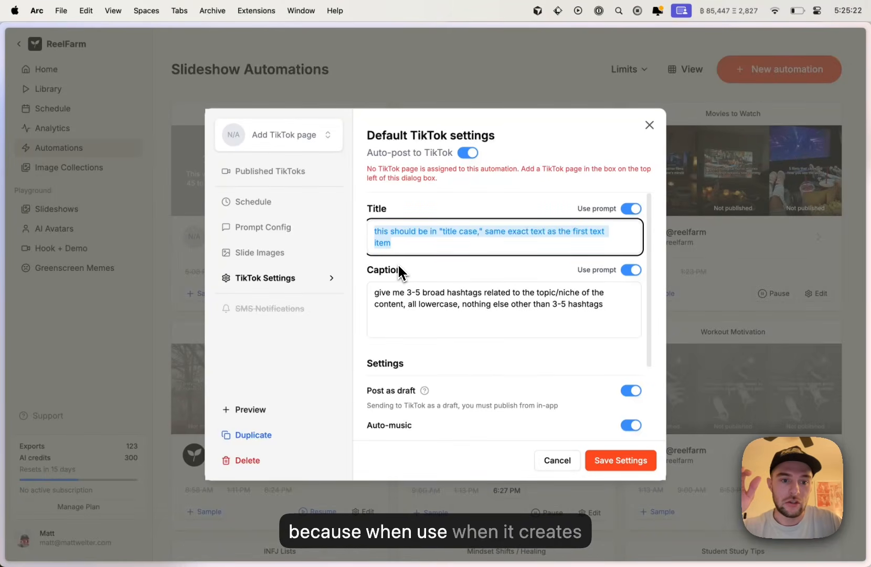
click(398, 264)
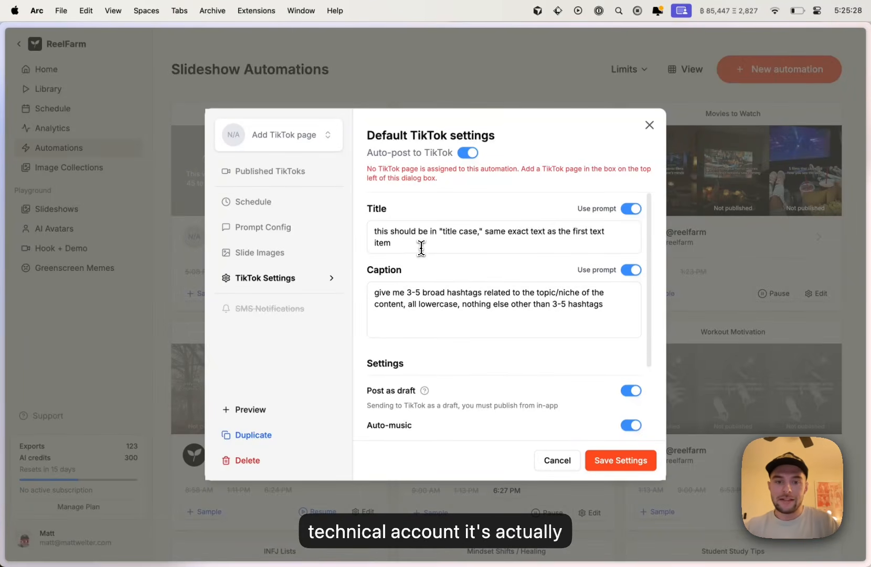
- Read the hashtag caption prompt in the TikTok settings and compare it with the title prompt
triple_click(399, 245)
triple_click(414, 311)
key(Right)
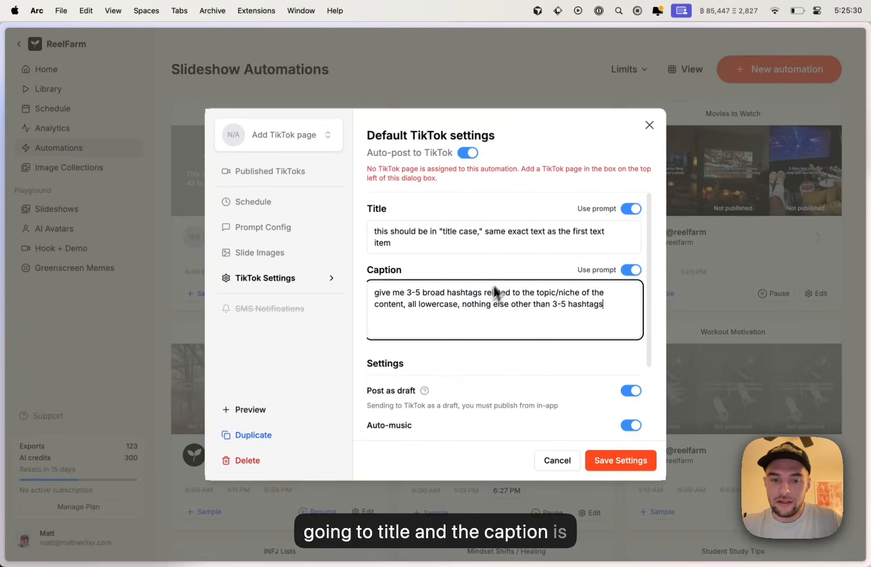
click(510, 274)
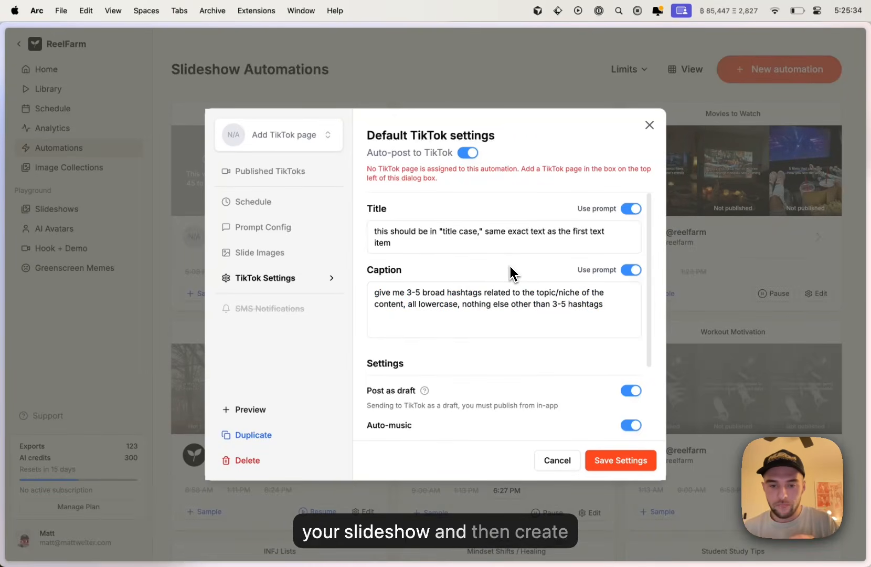
drag(407, 293, 479, 295)
click(479, 295)
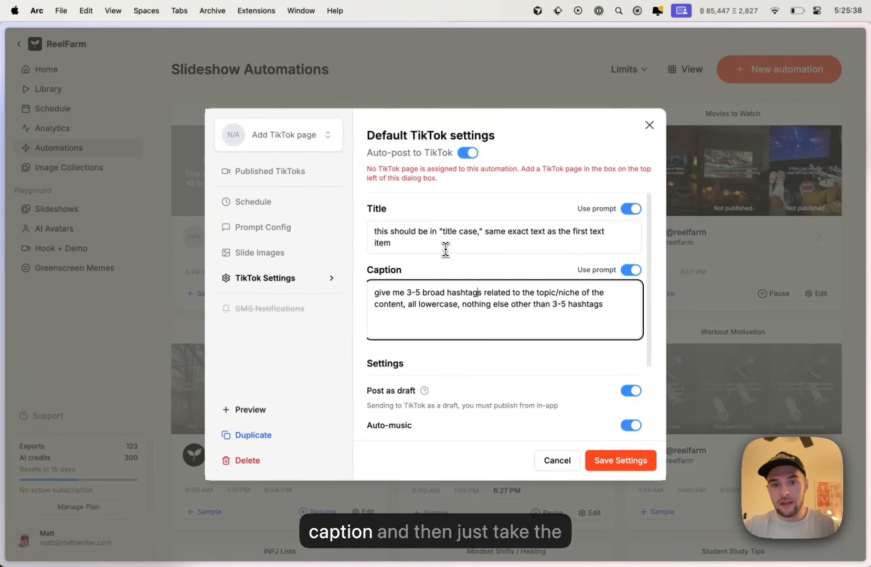
drag(445, 249, 433, 212)
click(432, 217)
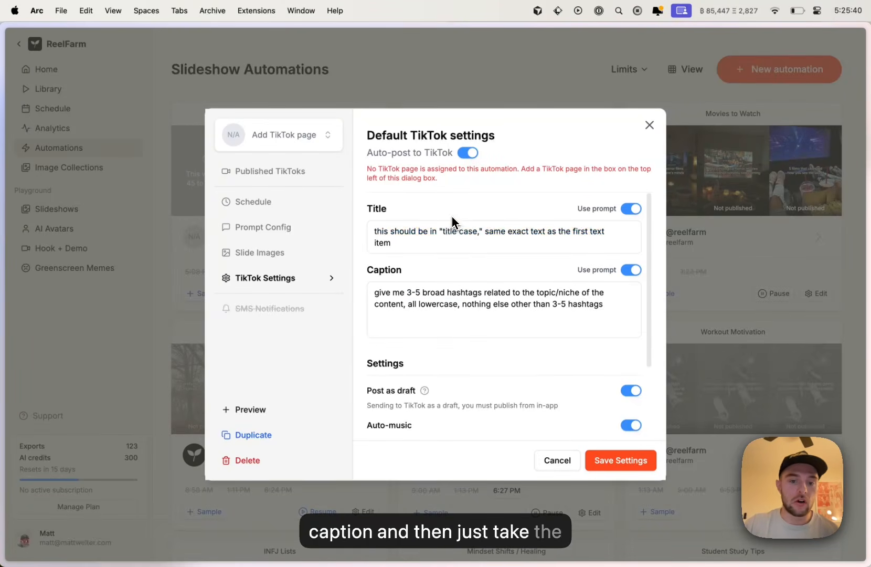
- Leave the TikTok settings, inspect the hook text on the "7 underrated movies you probably missed" sample and close it
click(415, 102)
click(290, 153)
click(415, 226)
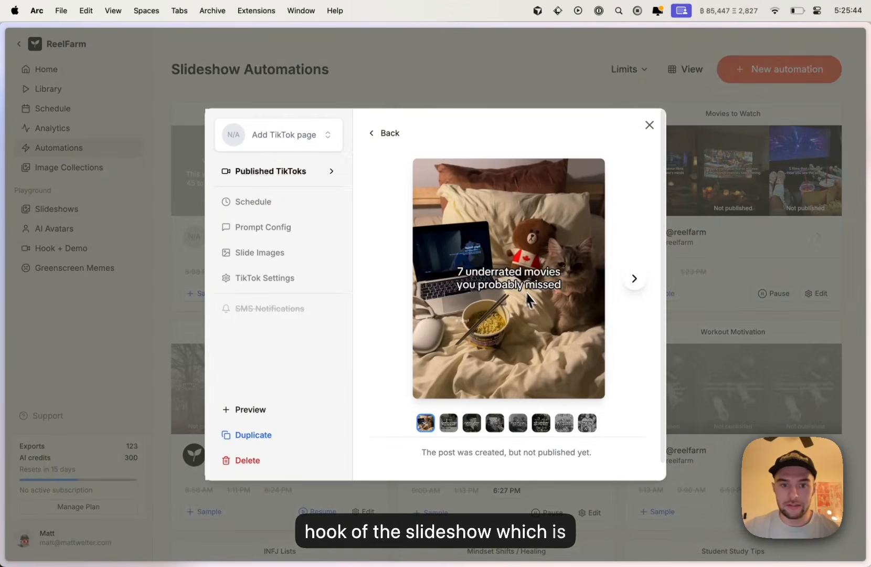
click(528, 296)
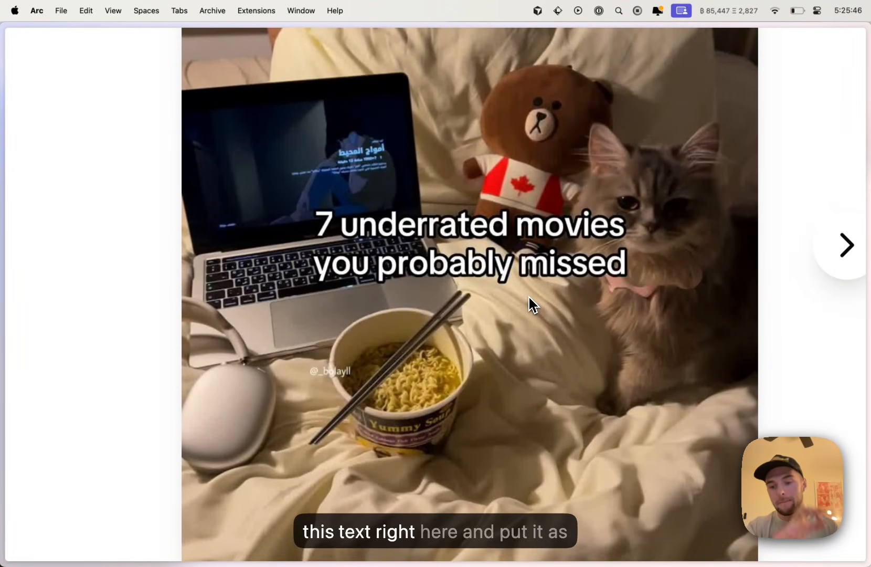
click(449, 244)
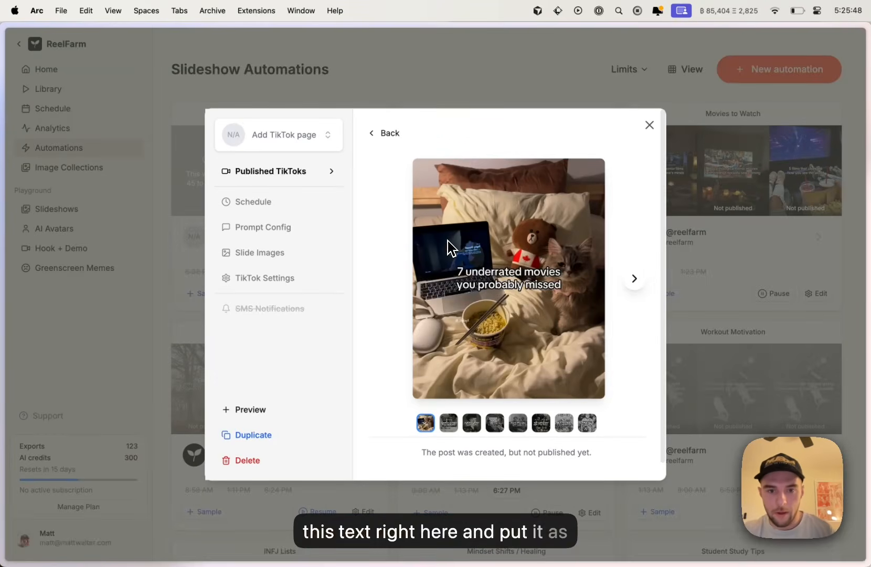
click(445, 60)
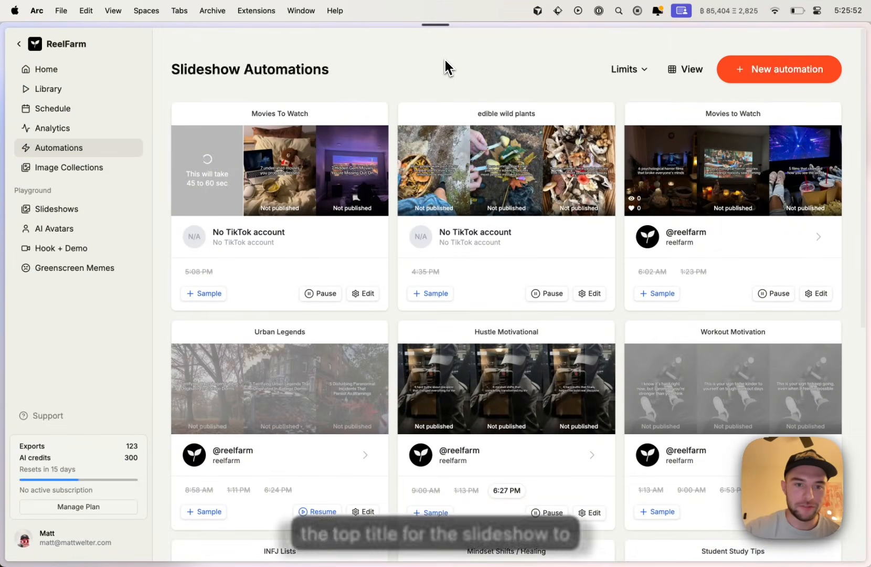
- Refresh the automations page, open the newest Movies To Watch sample and page through its slides up to the fourth movie
key(super+r)
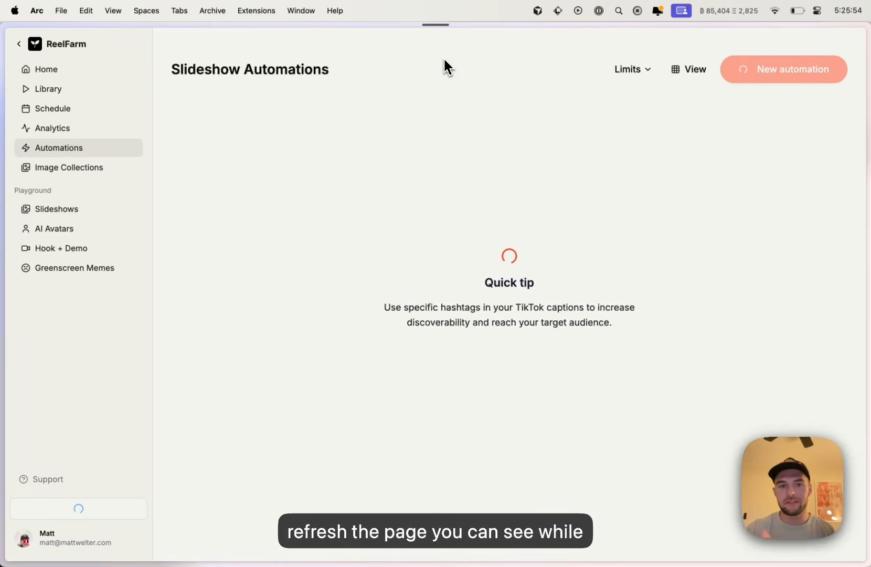
click(229, 173)
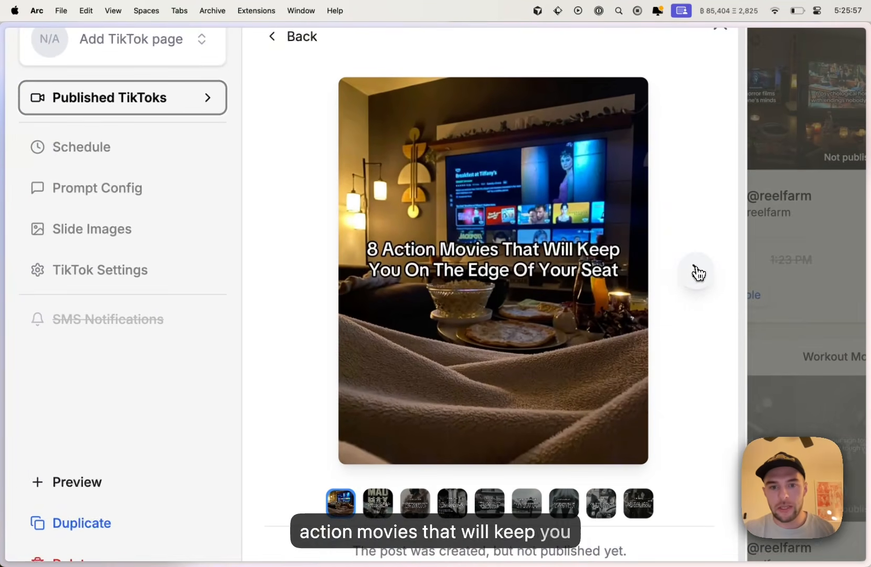
click(635, 278)
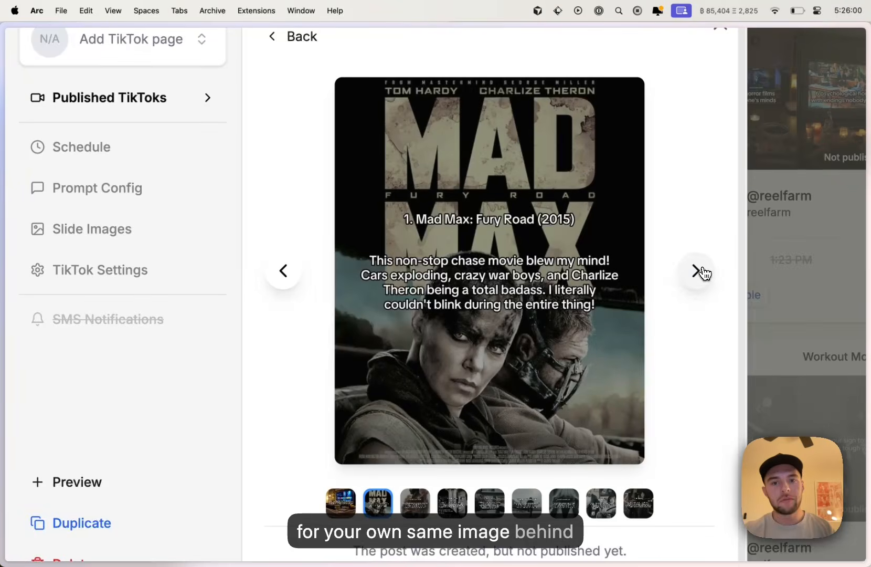
click(703, 273)
click(703, 273)
click(704, 273)
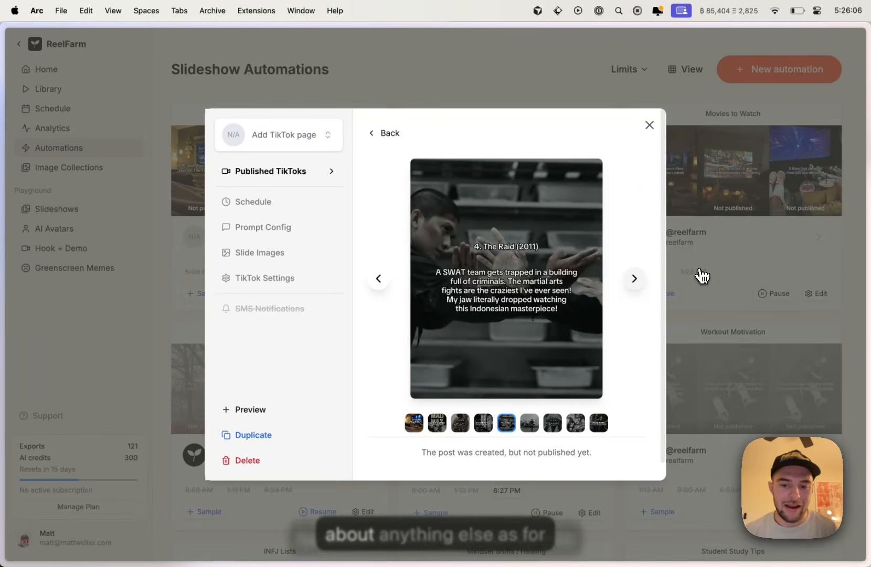
- Review the auto-images option in the automation's slide image settings and close the configuration
click(268, 255)
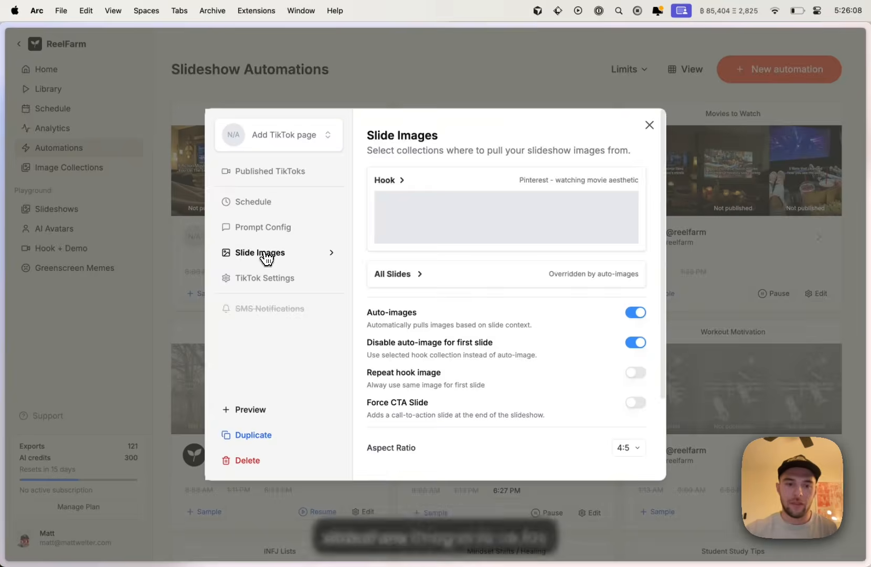
scroll(434, 357, down, 2)
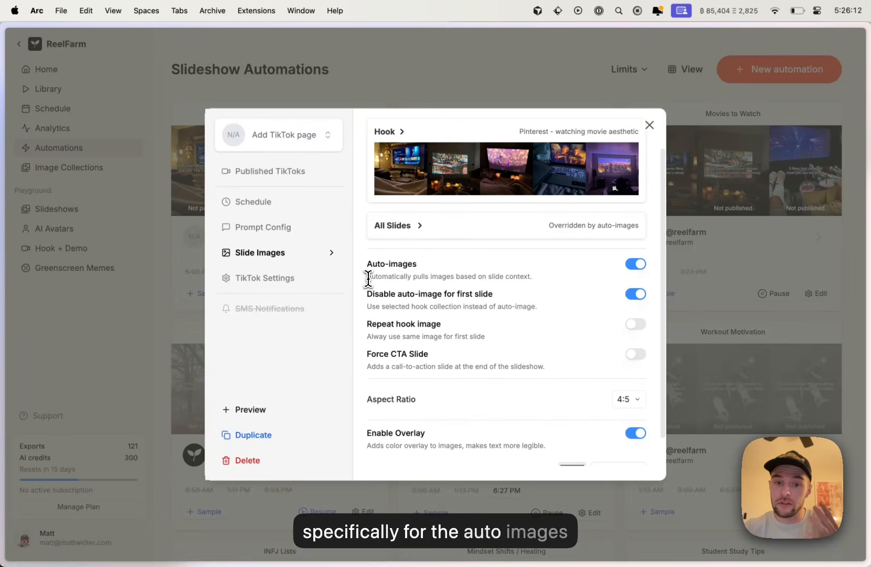
drag(368, 277, 389, 275)
click(527, 278)
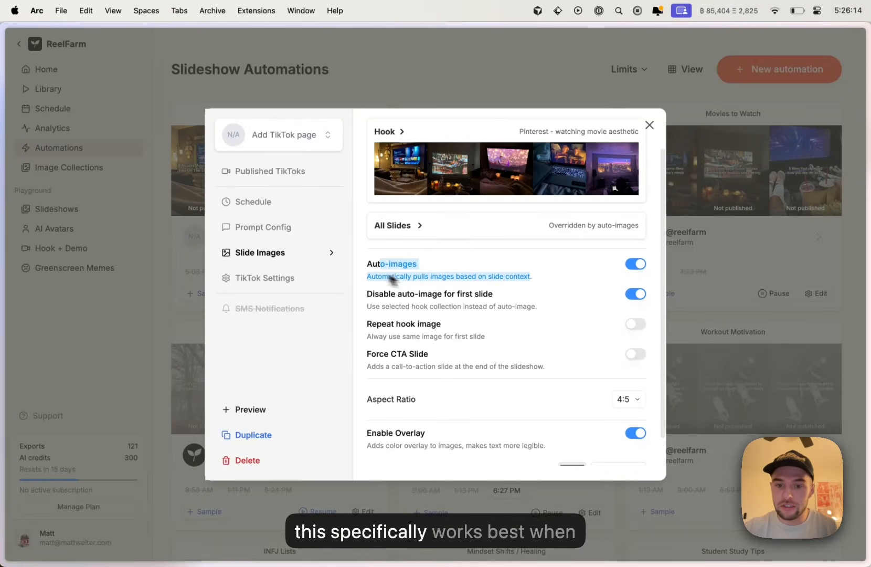
click(378, 276)
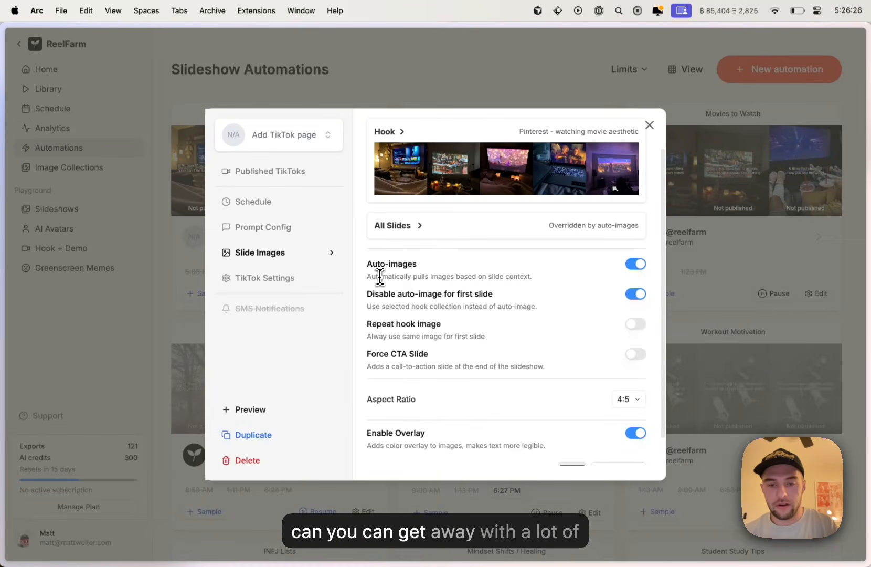
click(519, 88)
- Open the "5 POWERFUL Ways INFJs Guard Their Energy" slideshow of the INFJ Lists automation, view its second slide and close it
scroll(519, 90, down, 8)
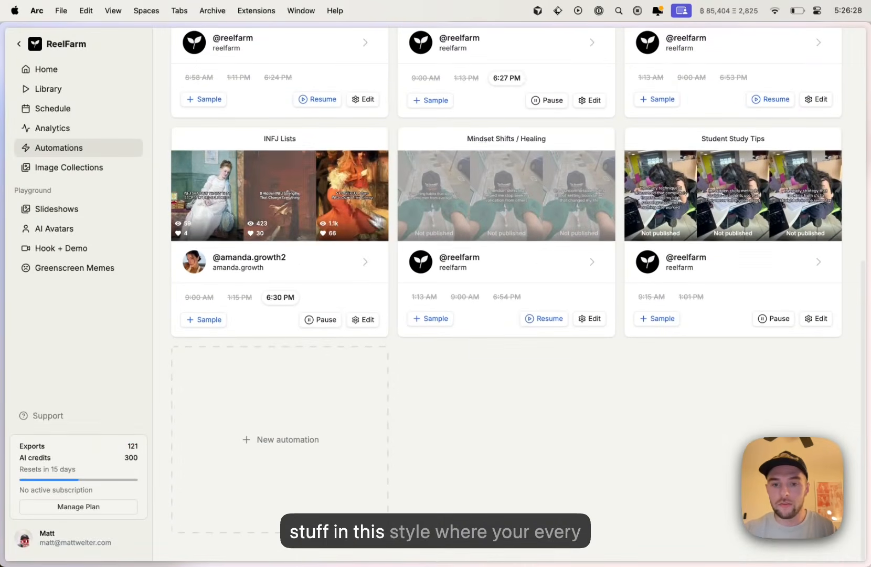
click(341, 199)
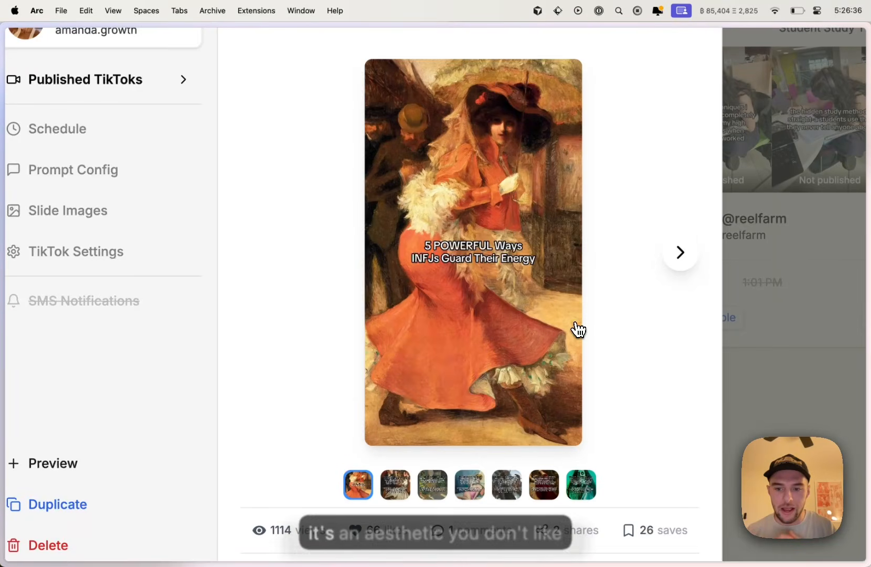
click(682, 253)
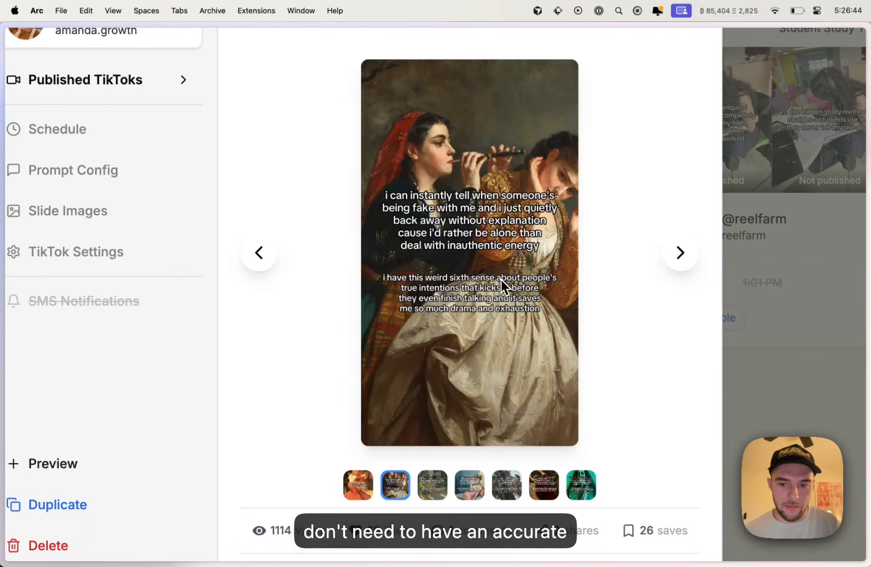
click(782, 214)
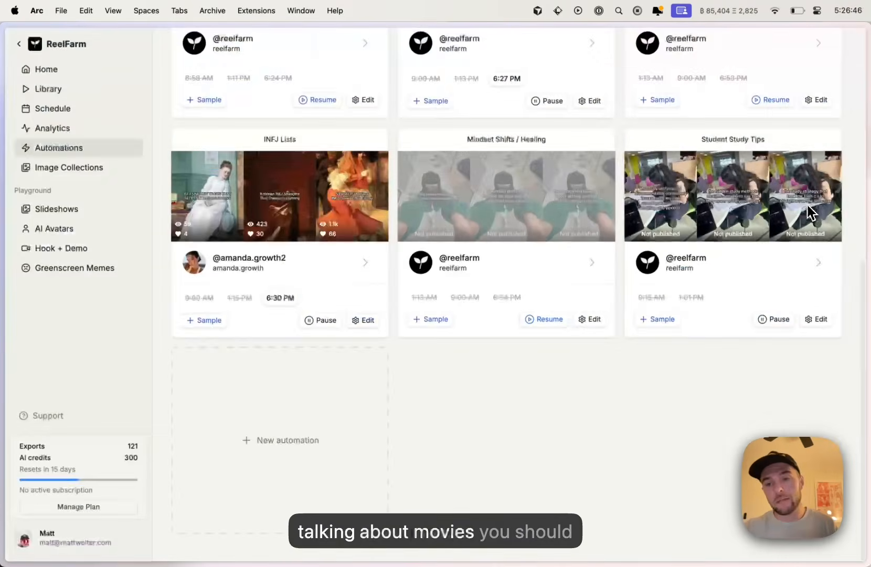
- Open the support dialog, look at the Issue, Idea and Other feedback forms, and close it without sending anything
scroll(482, 202, up, 10)
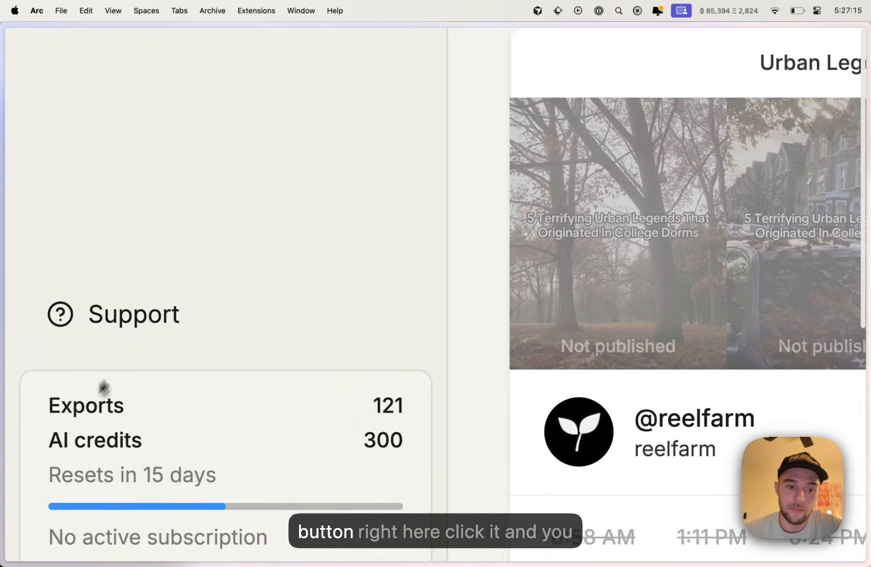
click(53, 423)
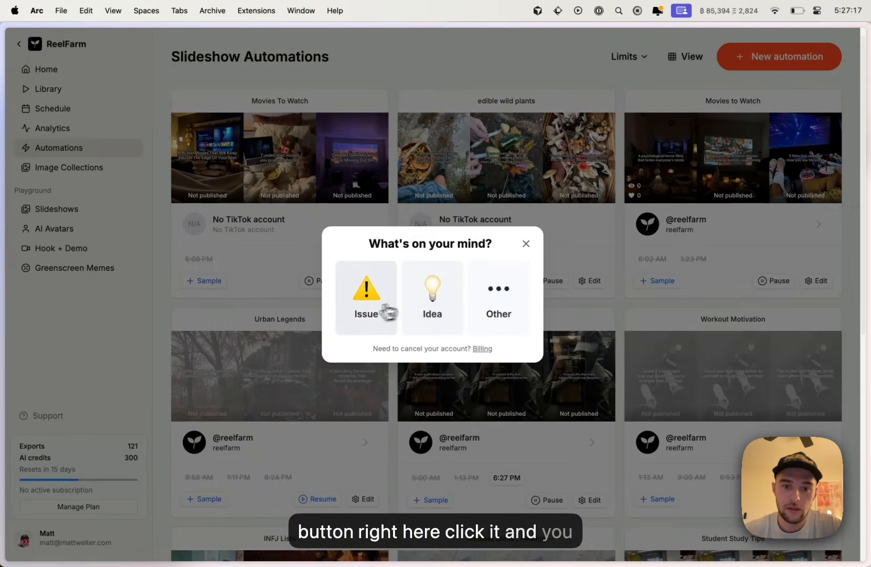
click(359, 314)
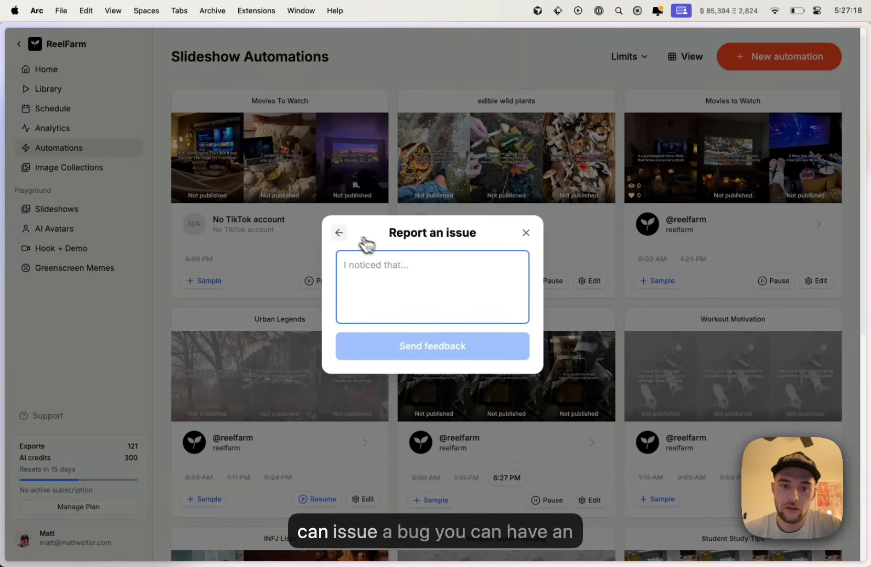
click(339, 234)
click(420, 300)
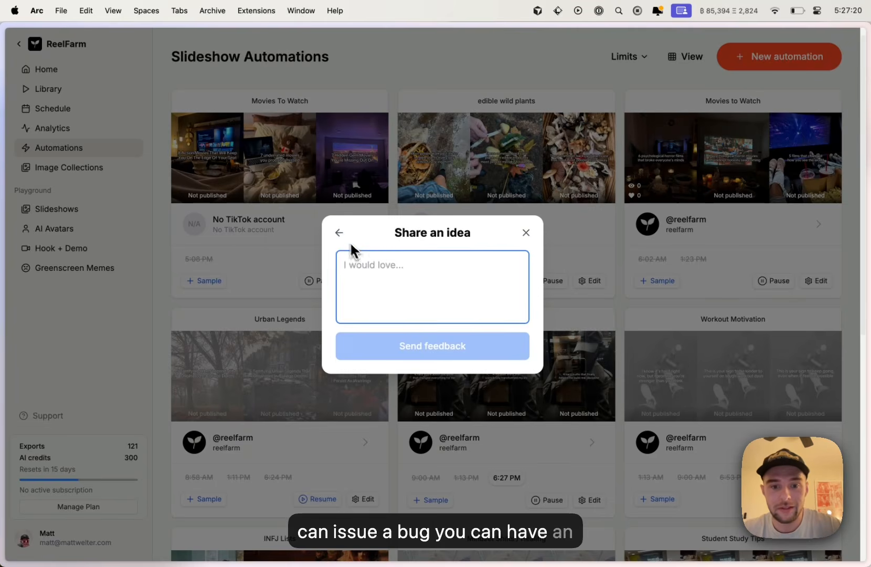
click(339, 234)
click(499, 302)
click(342, 233)
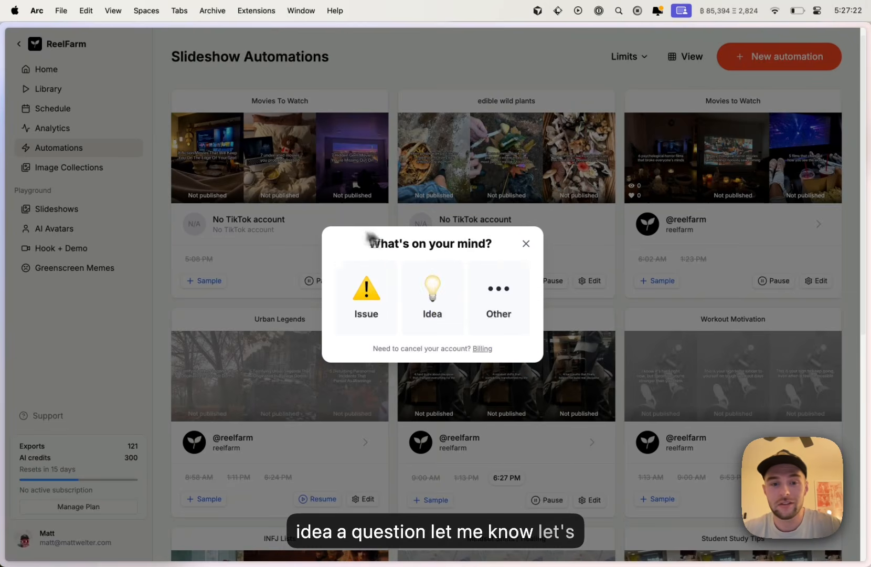
click(526, 243)
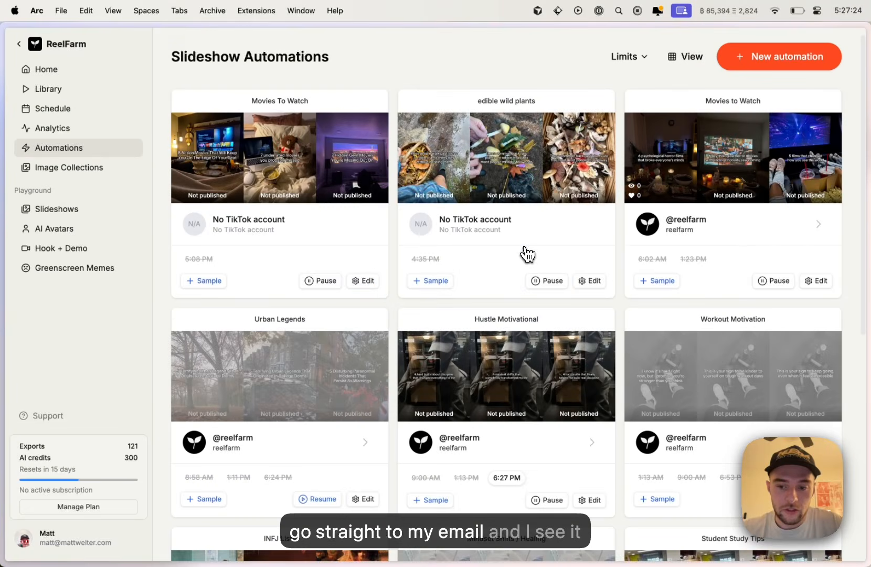